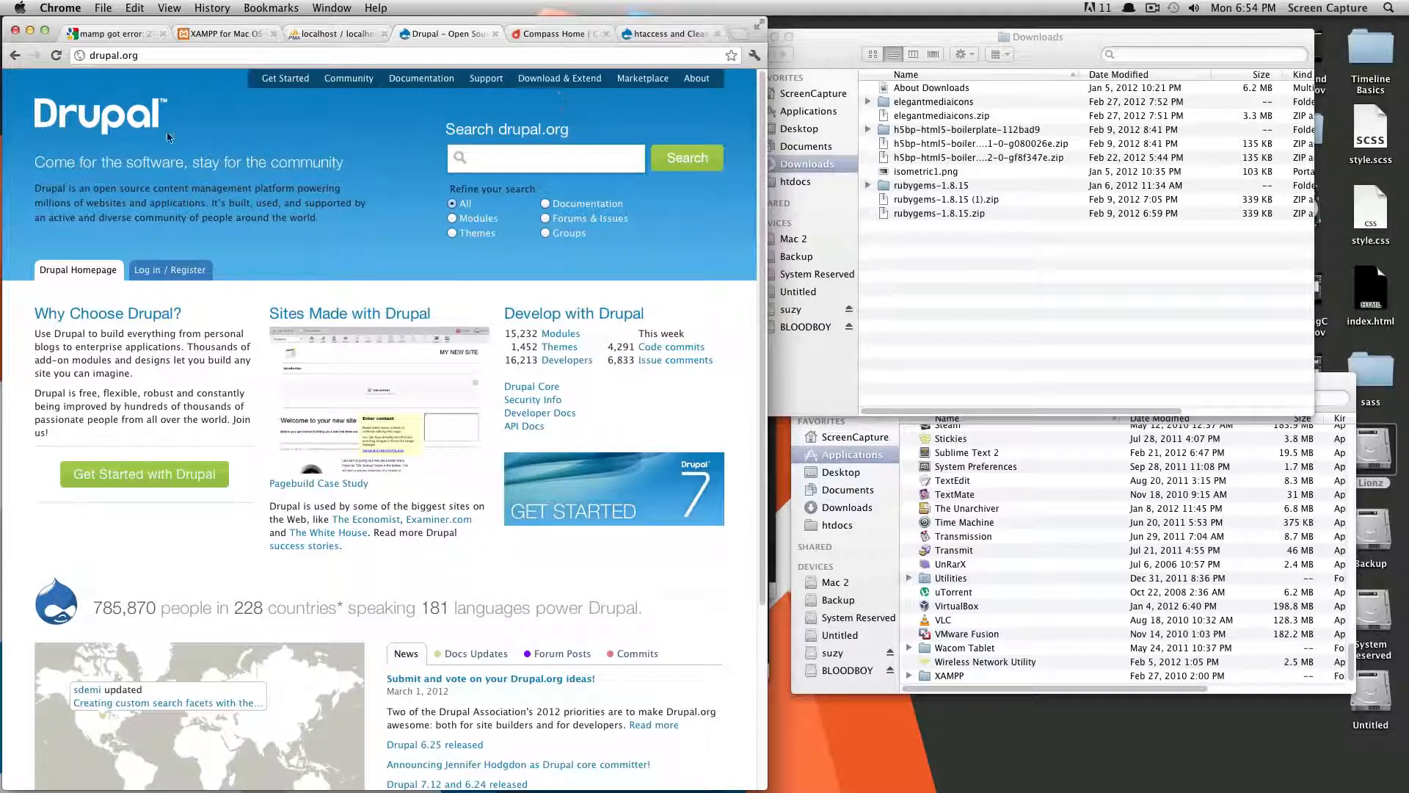
Step: Download the recommended Drupal 7.12 core release as a zip from drupal.org and extract it in the Downloads folder
left_click(566, 86)
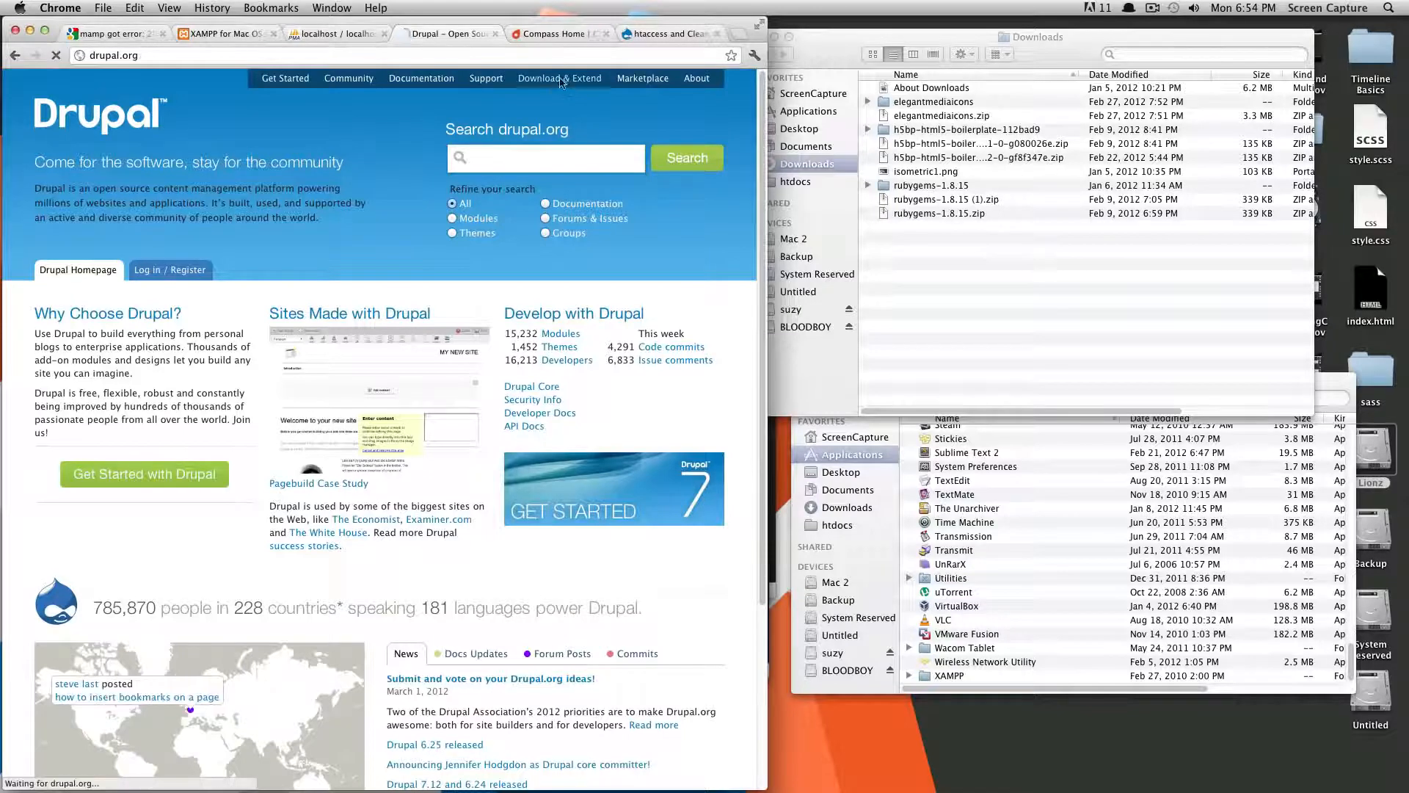
left_click(152, 314)
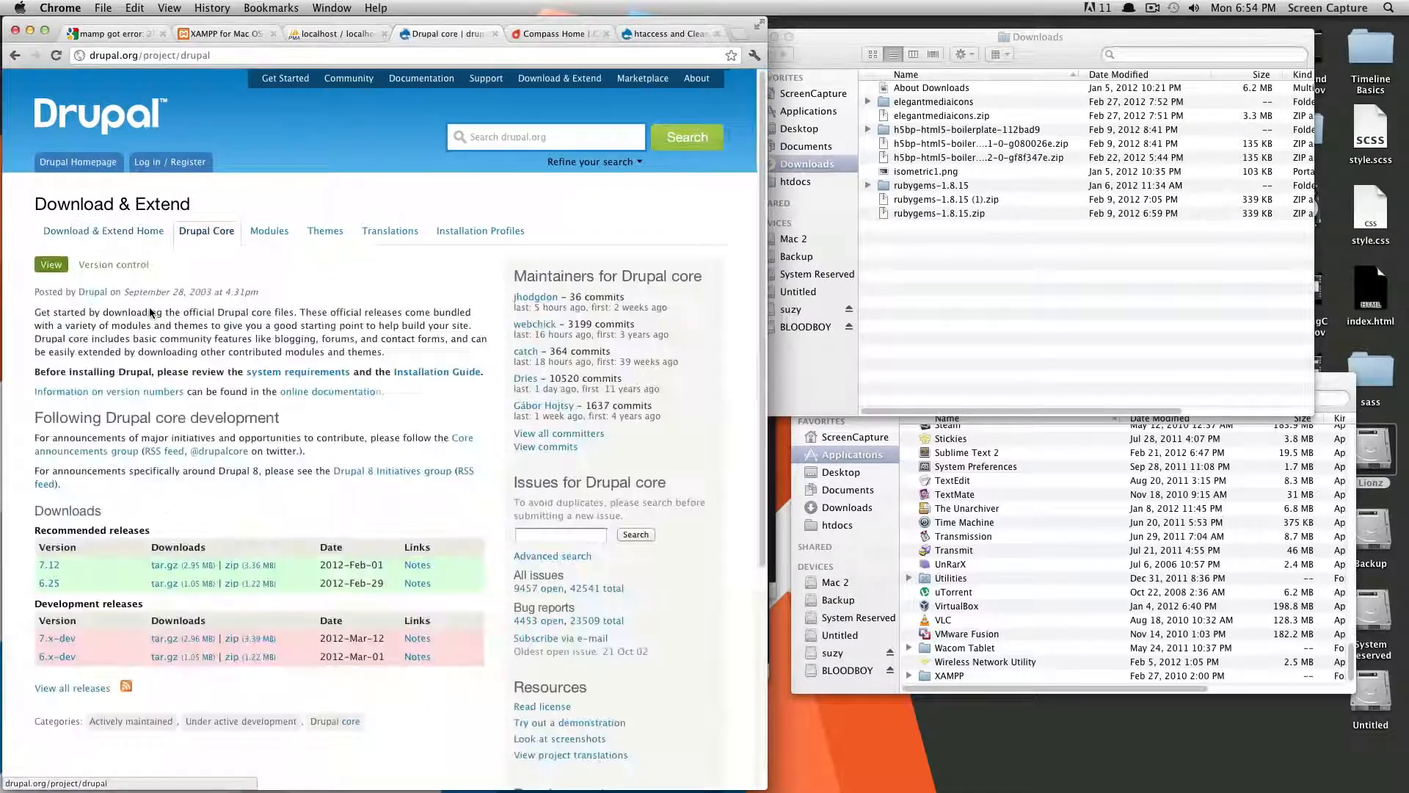
left_click(256, 565)
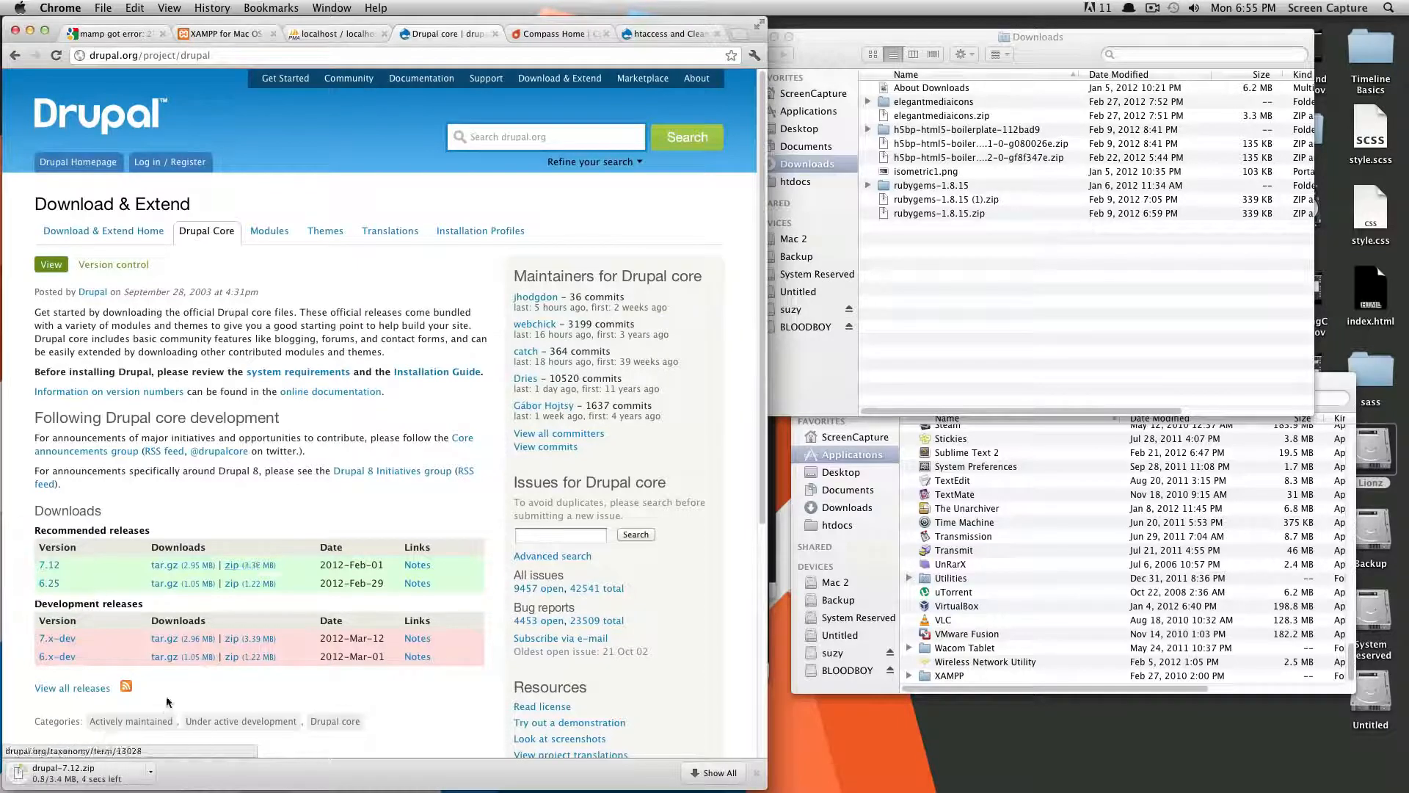
left_click(978, 223)
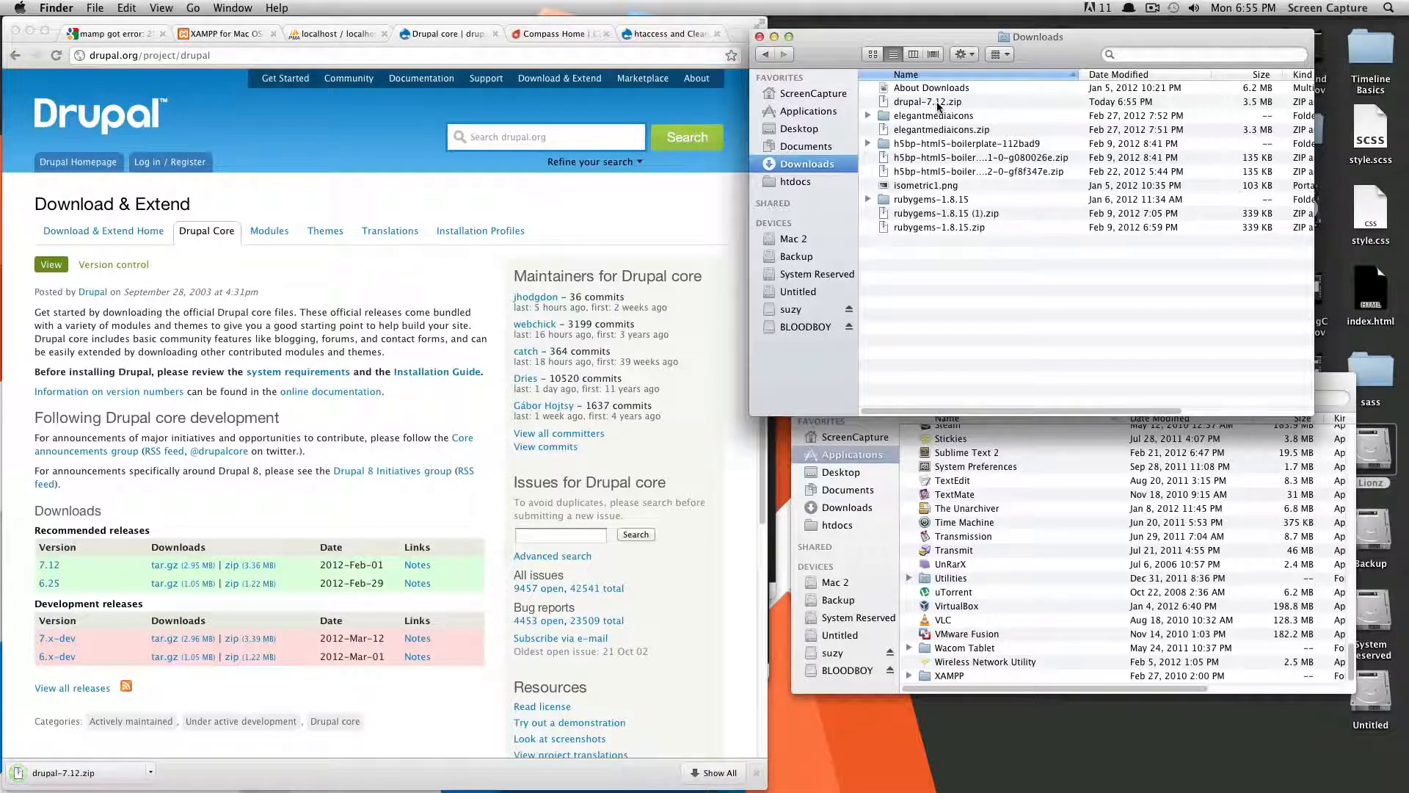
double_click(937, 107)
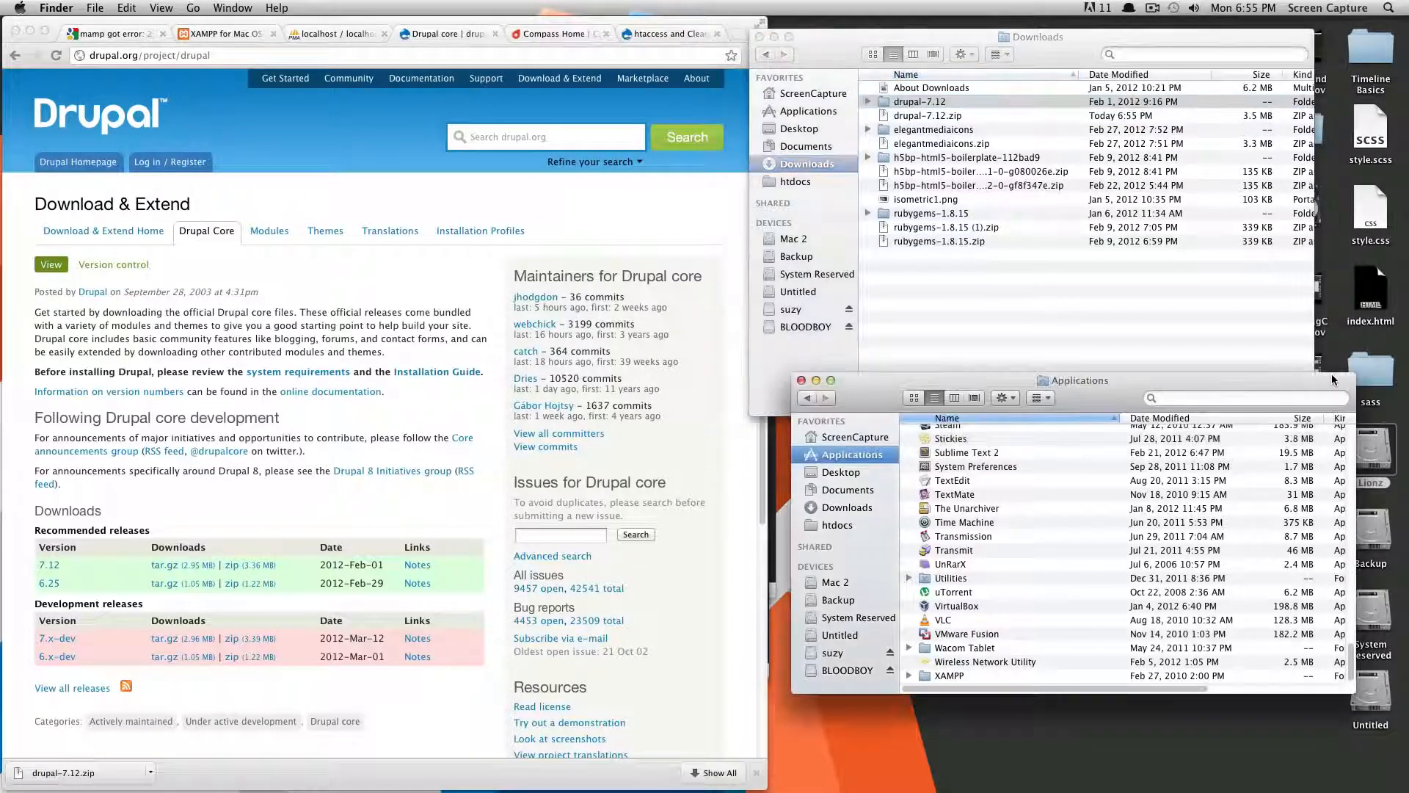
Step: Open XAMPP's htdocs folder in the Applications window and move the extracted drupal-7.12 folder from Downloads into it
left_click_drag(1332, 373, 1320, 383)
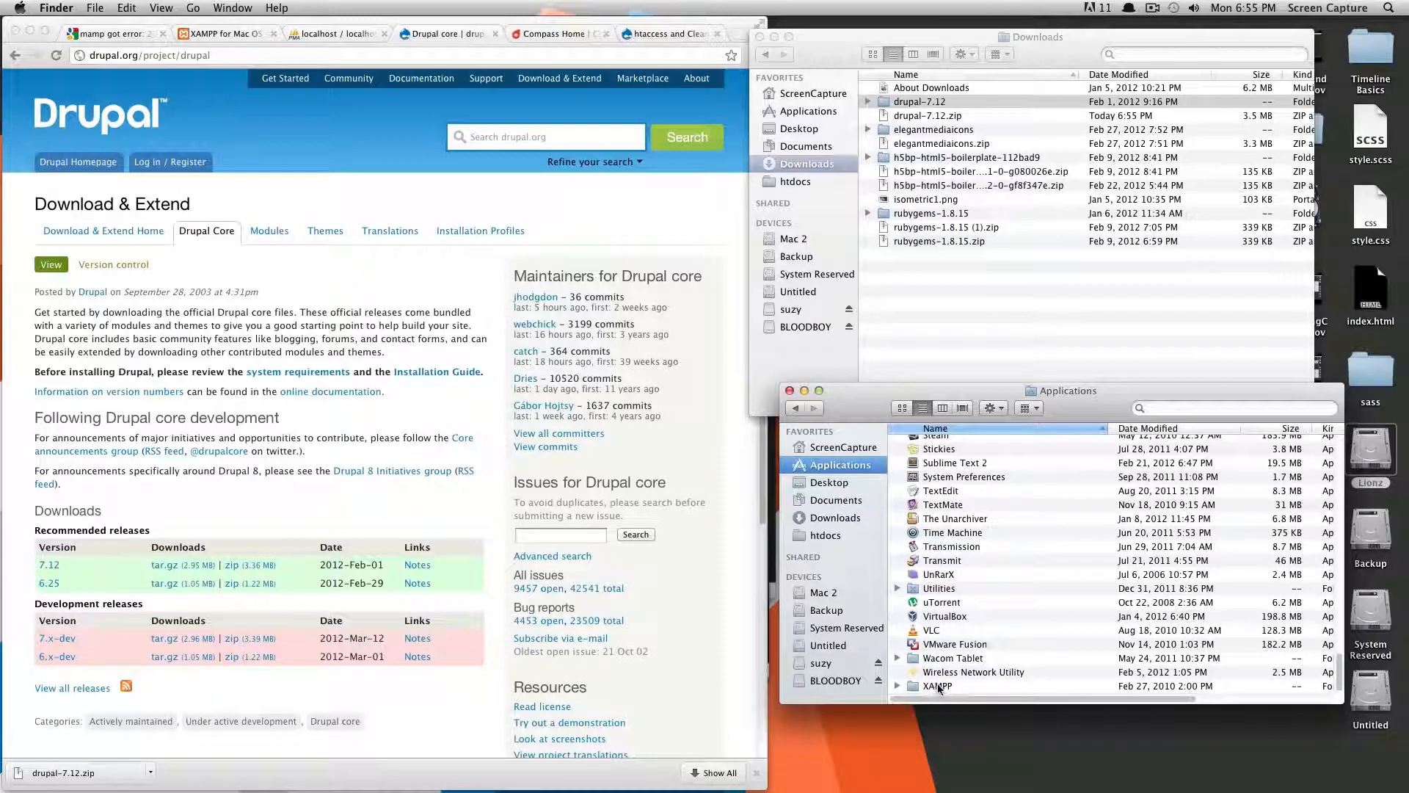
double_click(938, 684)
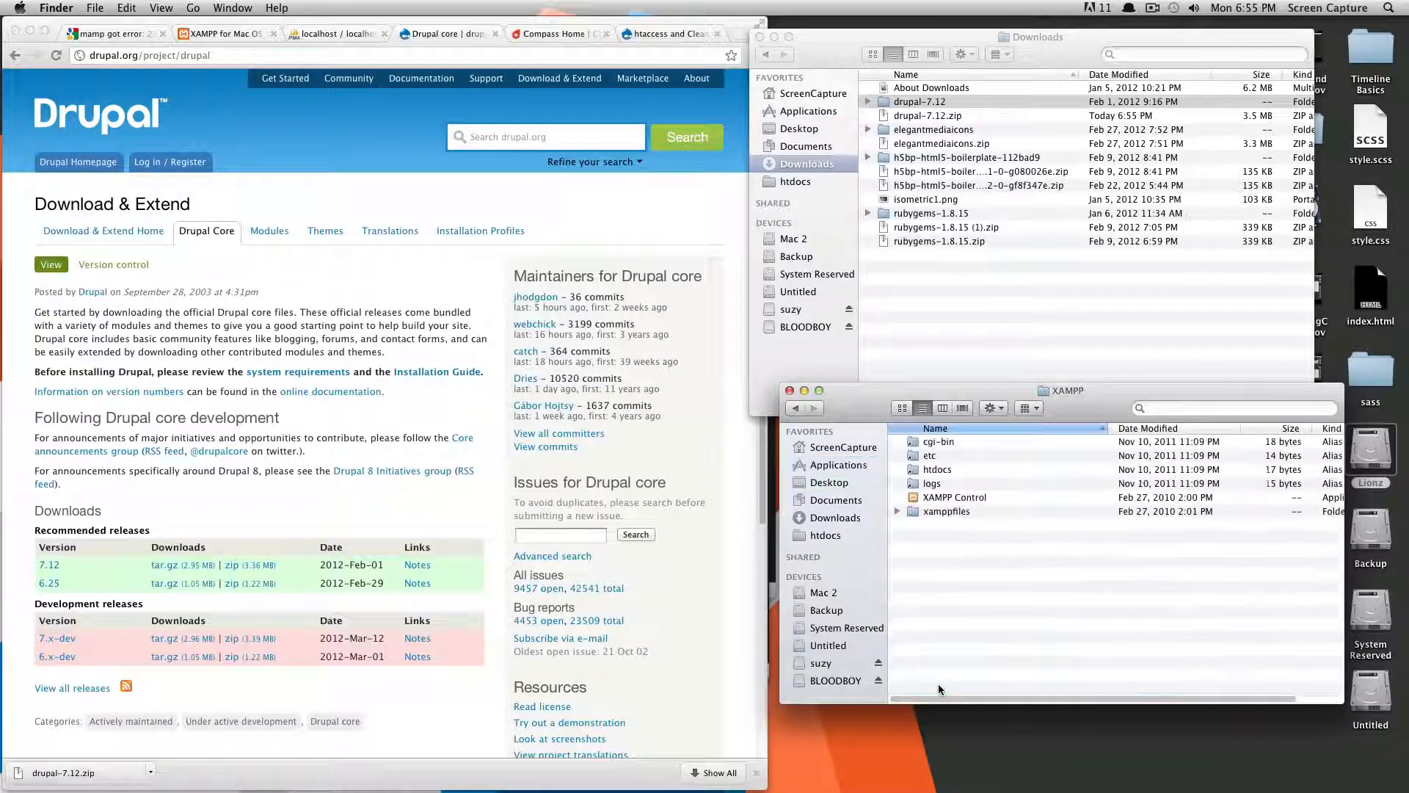
double_click(947, 471)
left_click(913, 103)
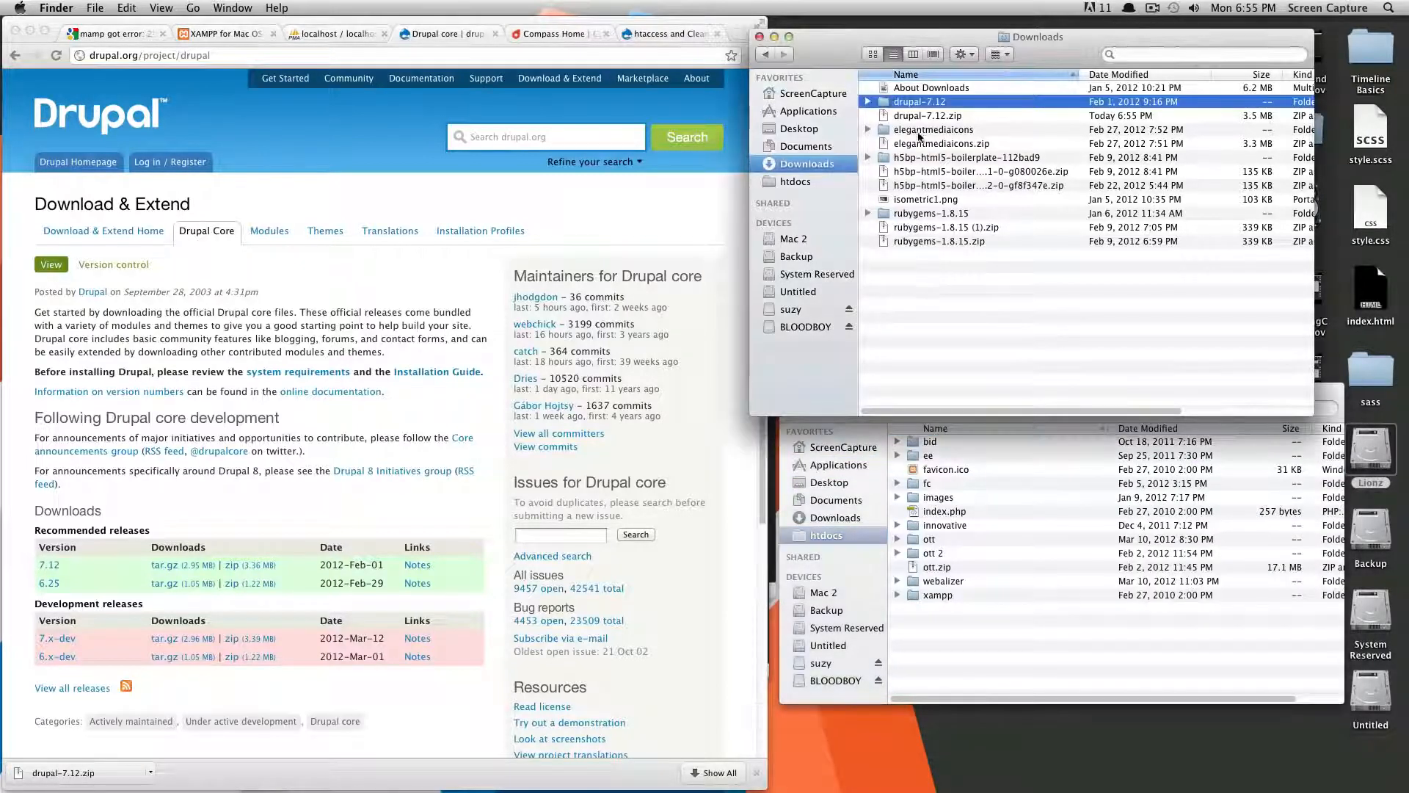
left_click_drag(910, 105, 976, 649)
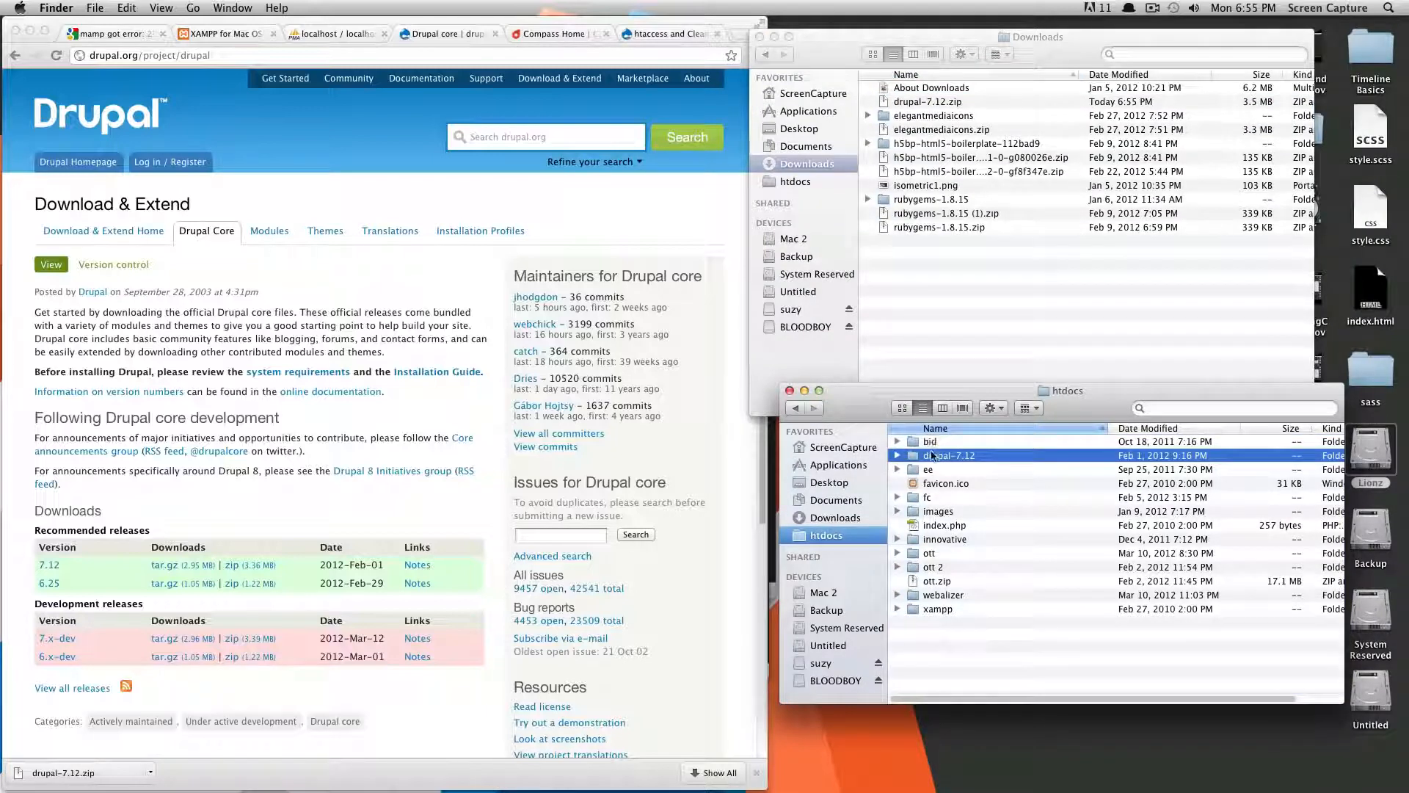
Step: Rename the drupal-7.12 folder in htdocs as st
left_click(933, 456)
type("st")
key("Return")
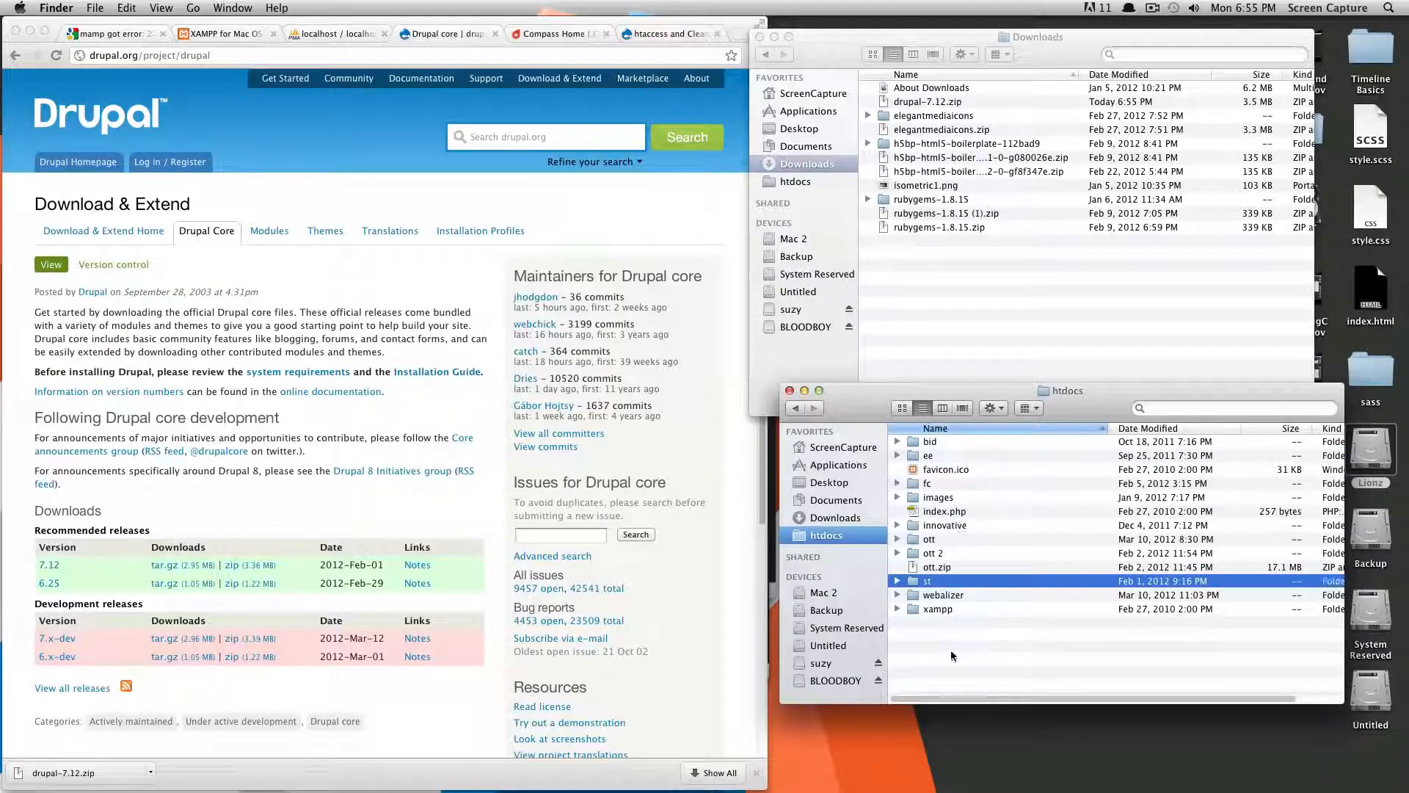
Step: Expand the st folder to examine the Drupal files it contains, and collapse it again
mouse_move(1071, 399)
left_mouse_down()
mouse_move(1069, 421)
mouse_move(1062, 395)
left_mouse_up()
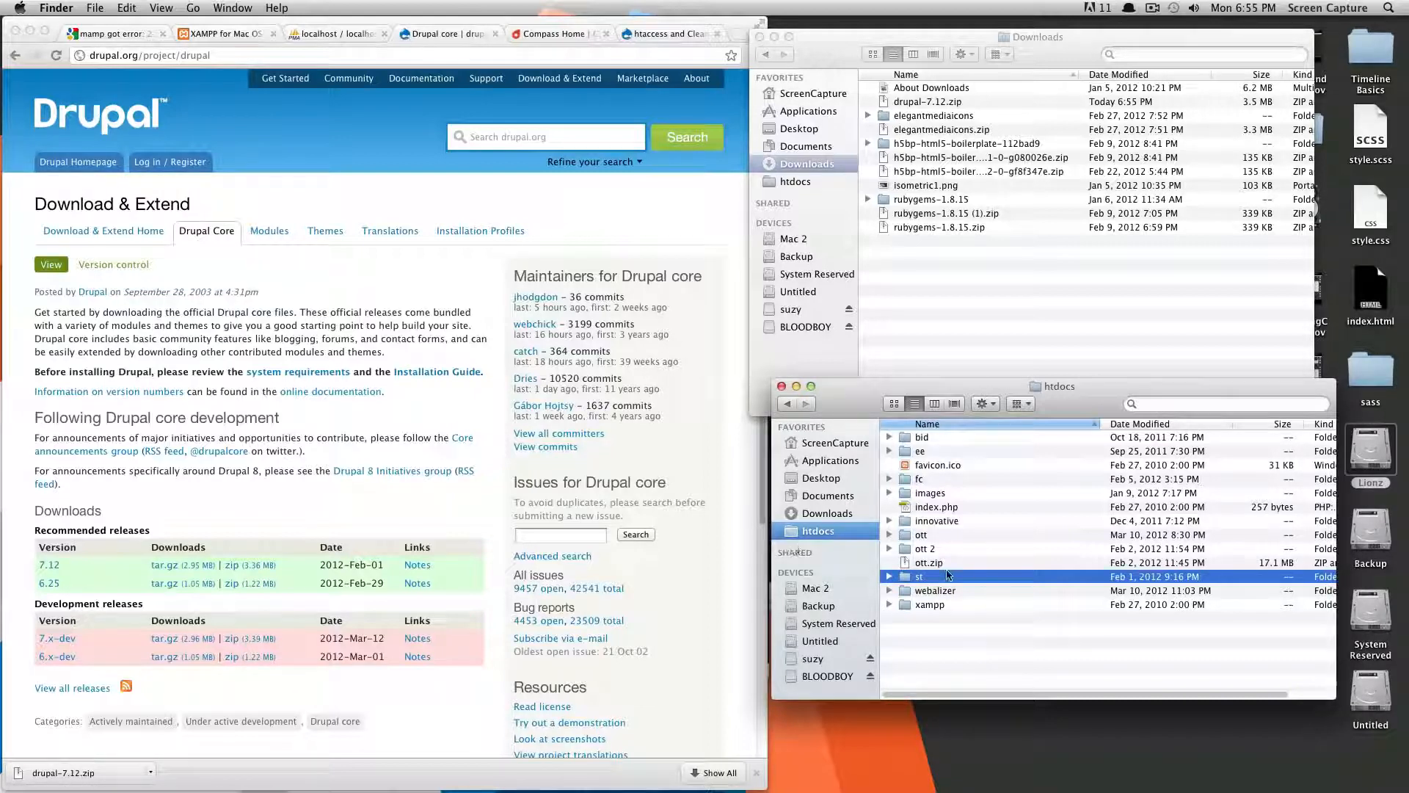
left_click(889, 578)
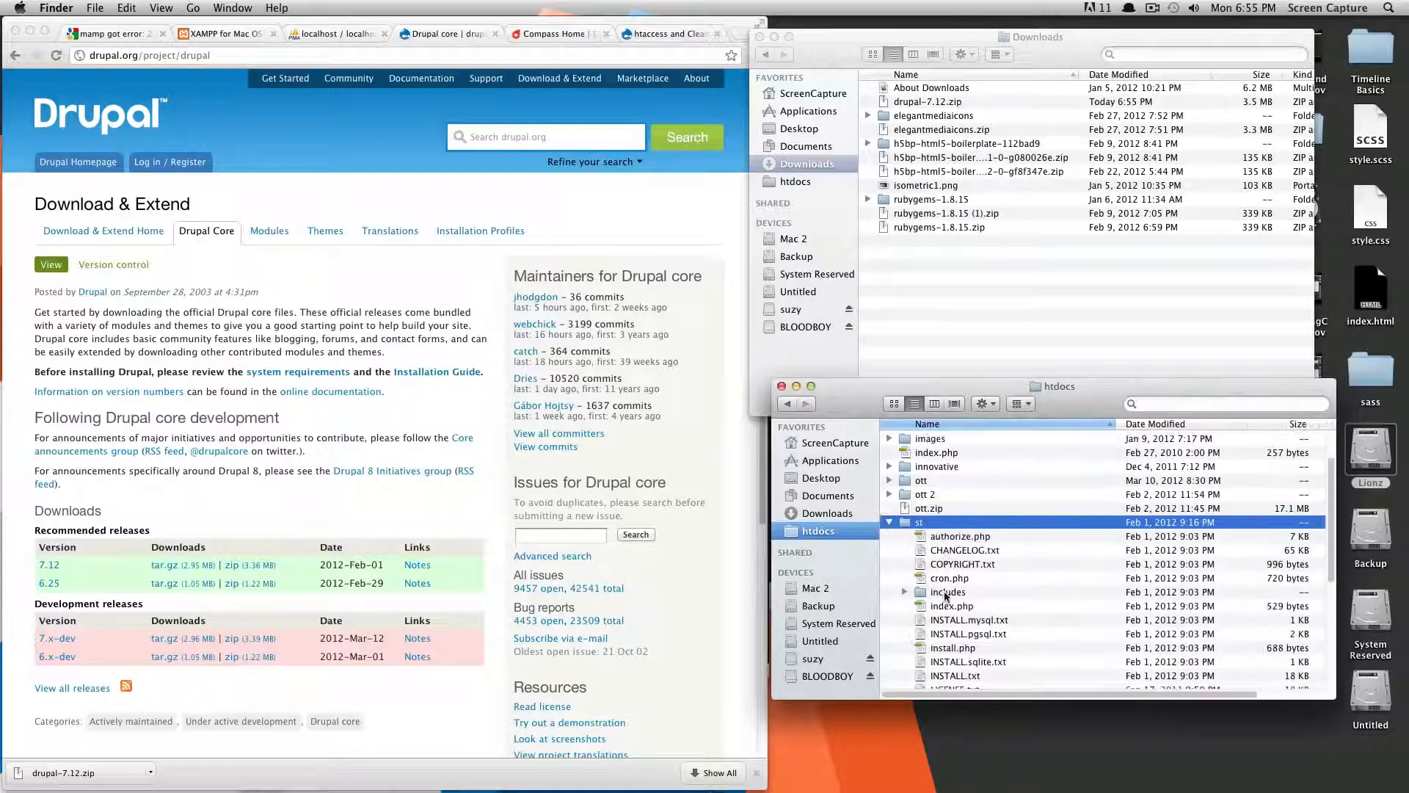
scroll(954, 596, "down", 3)
scroll(987, 625, "down", 2)
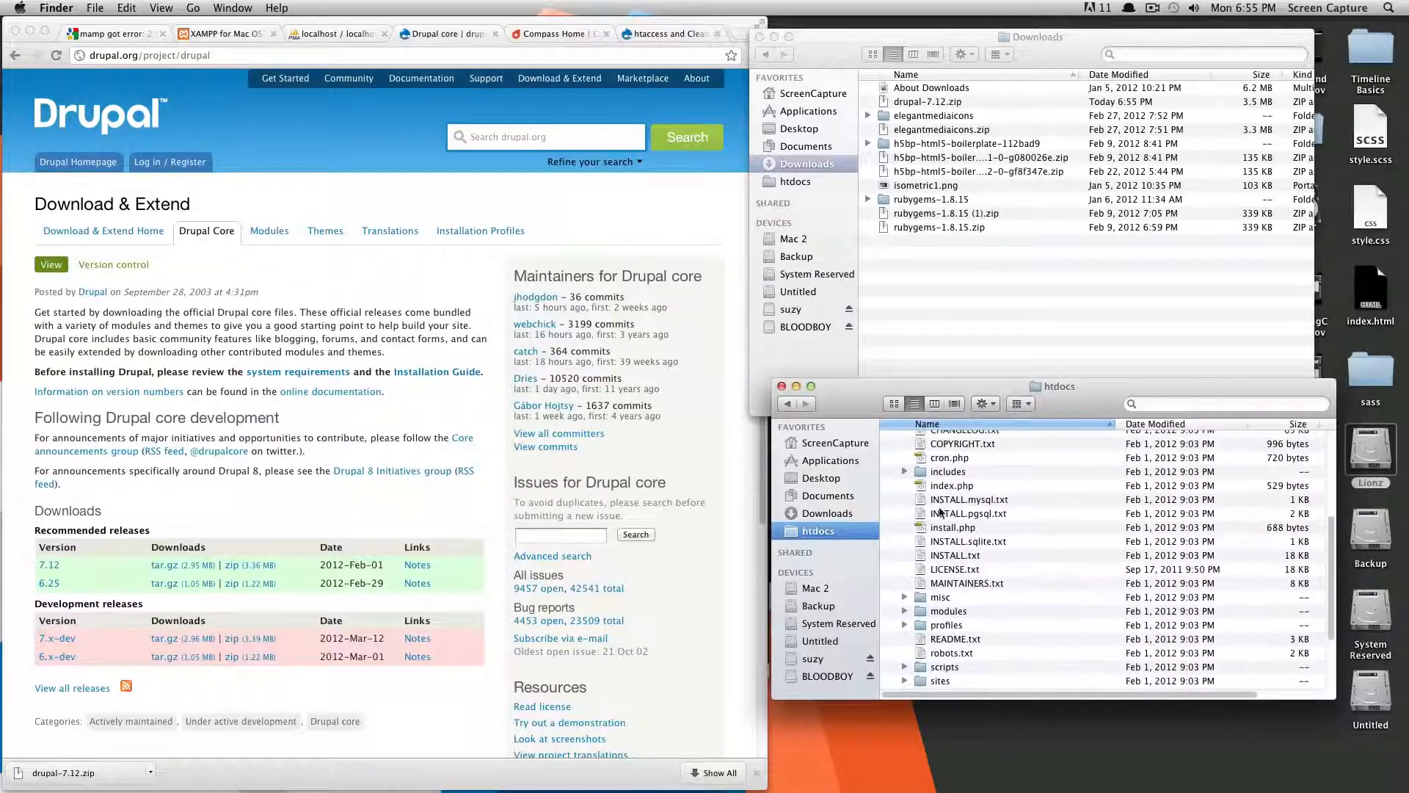
scroll(910, 550, "up", 5)
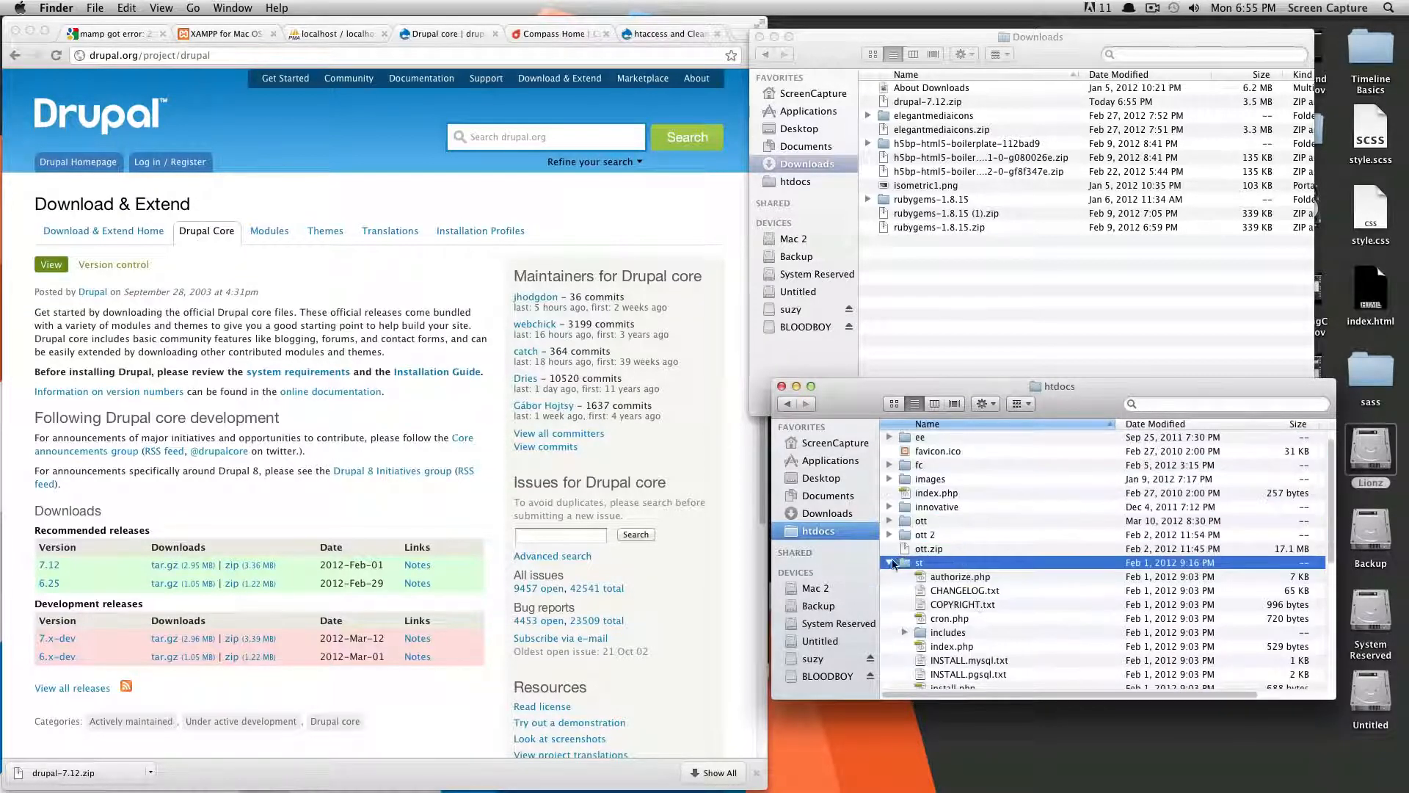
left_click(890, 562)
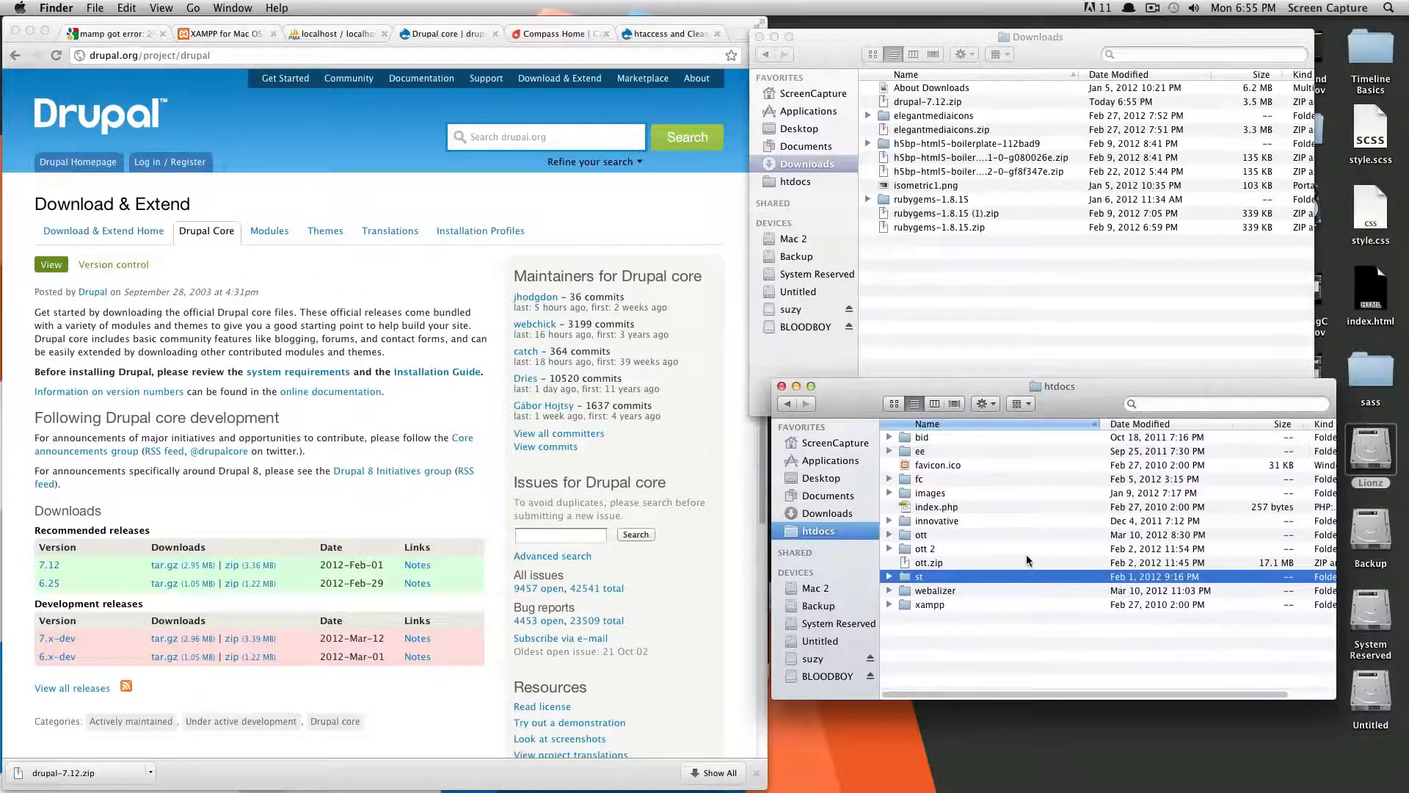
Step: Switch to Chrome, view the local XAMPP start page and bring up phpMyAdmin
left_click(683, 234)
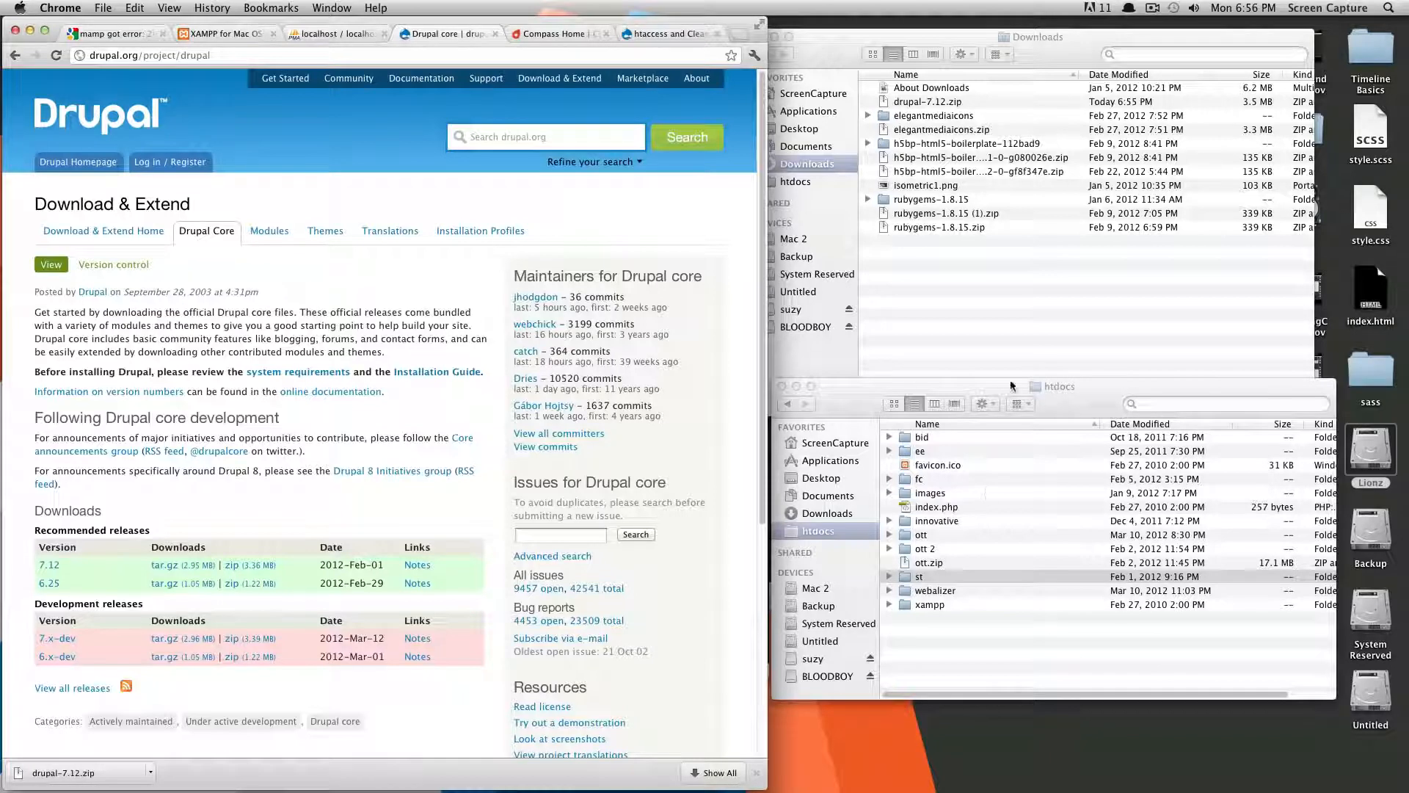
left_click_drag(1080, 406, 1077, 433)
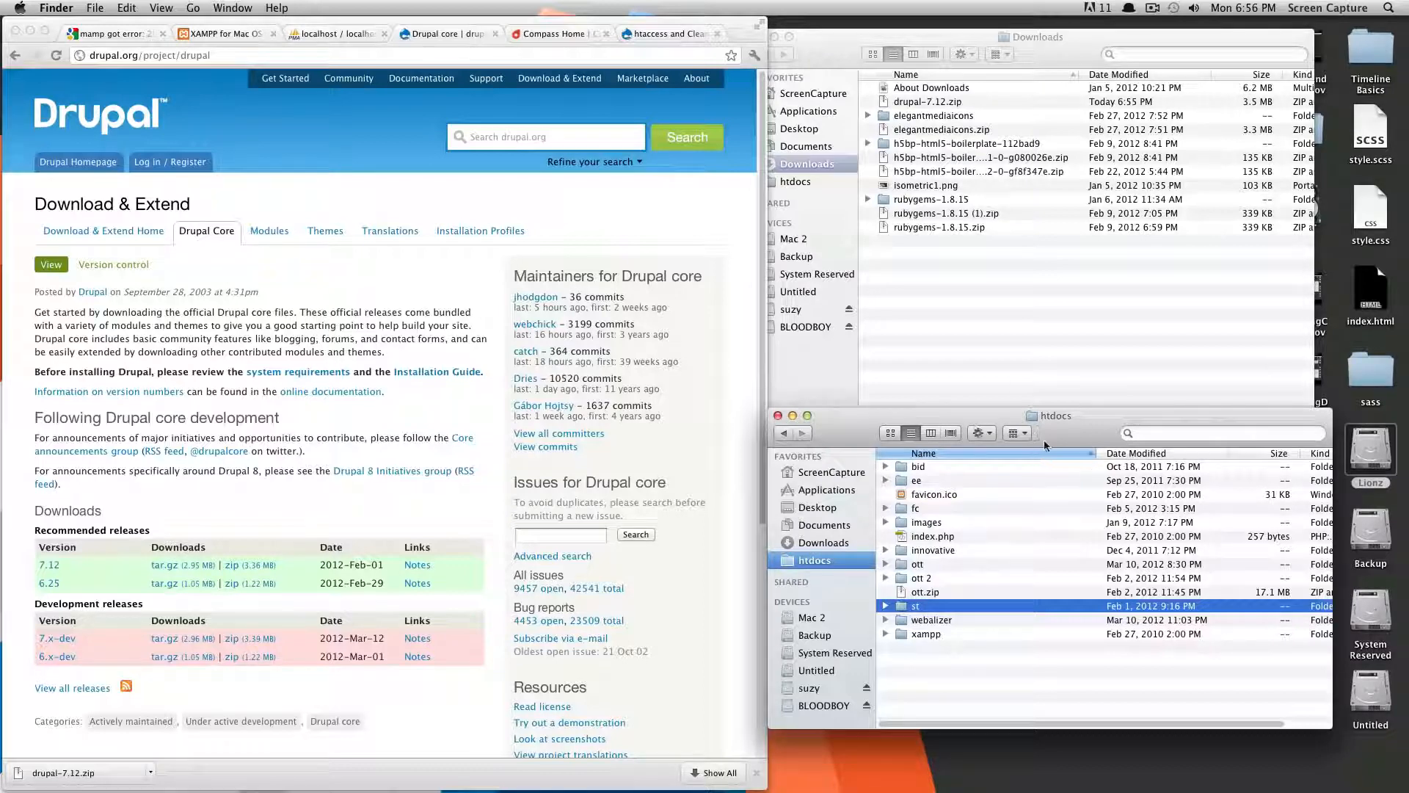
left_click(584, 232)
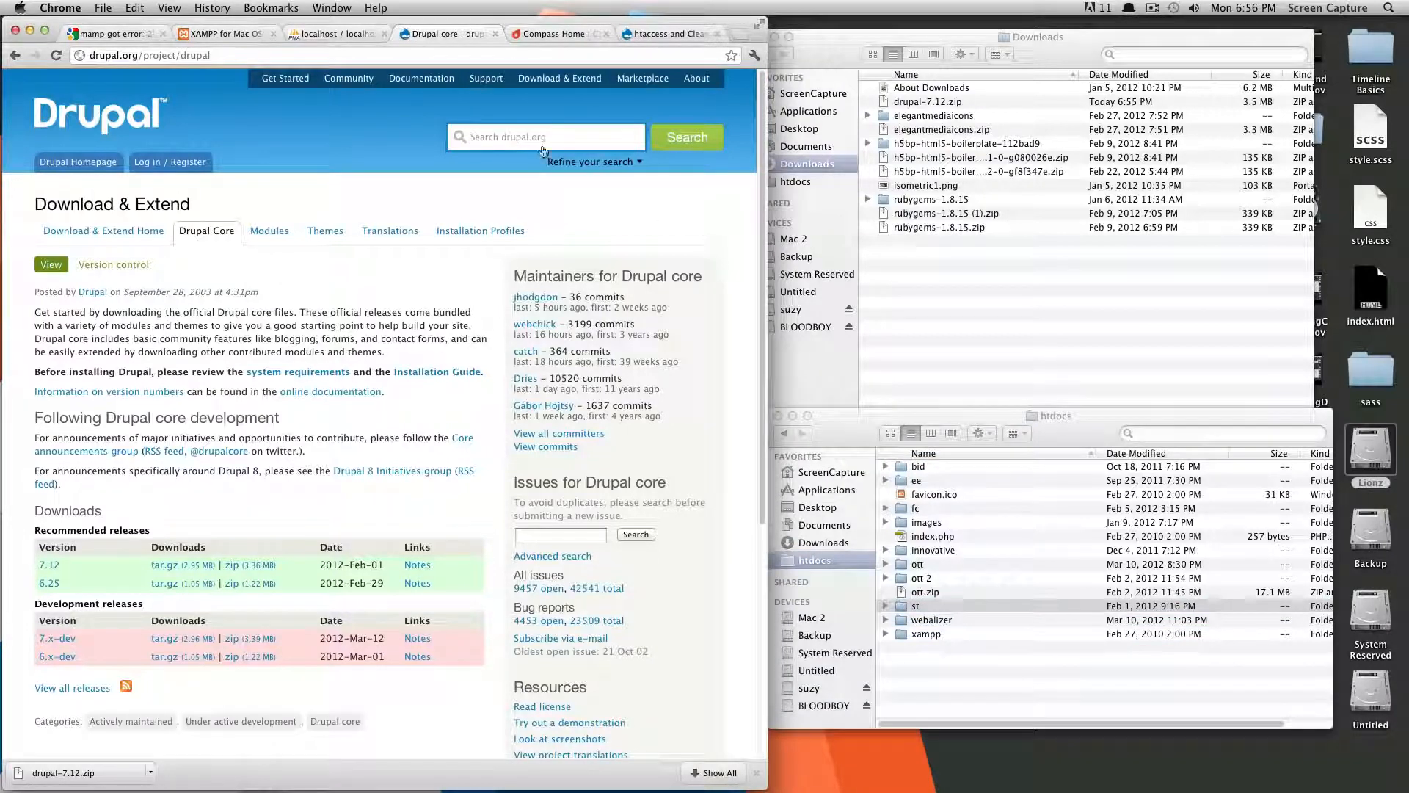
left_click(341, 35)
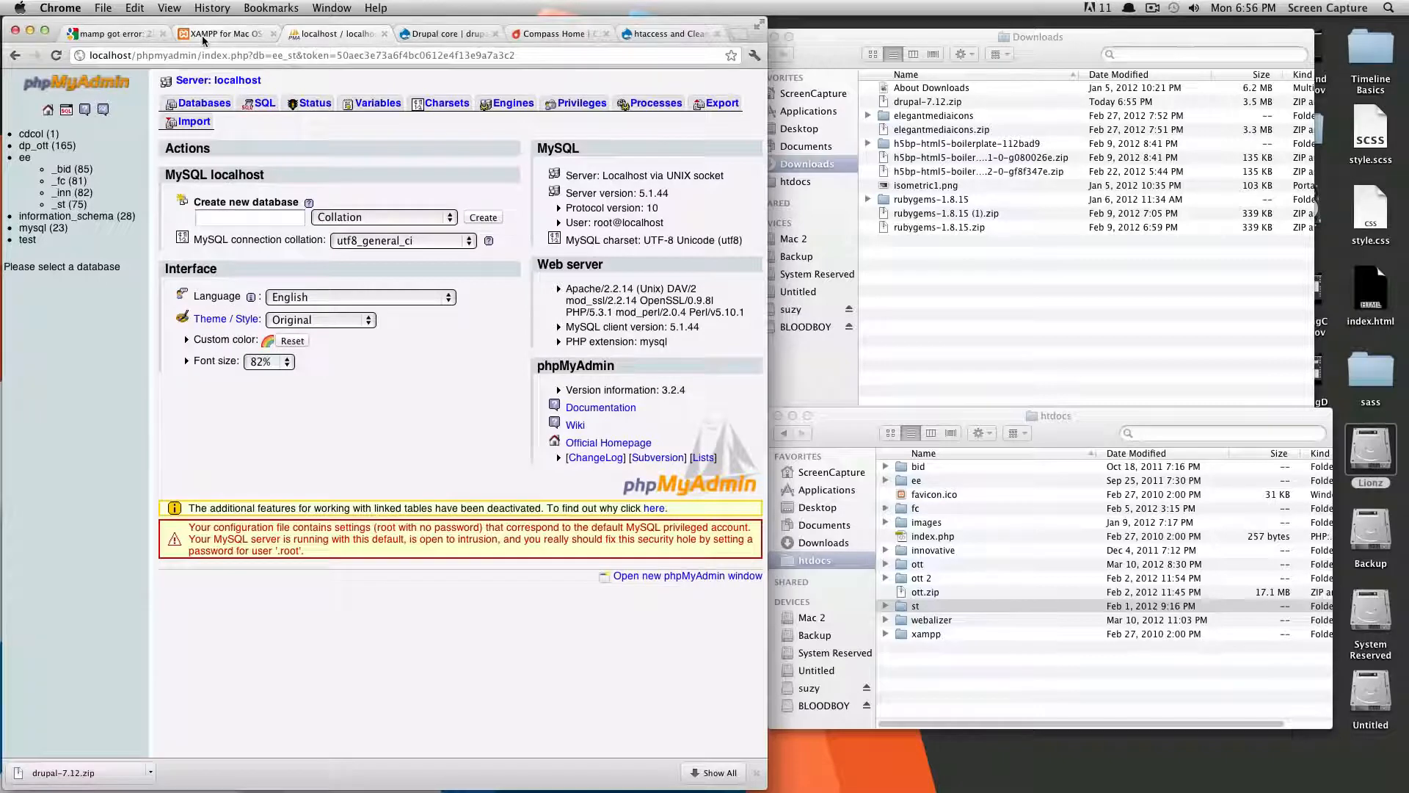
left_click(204, 35)
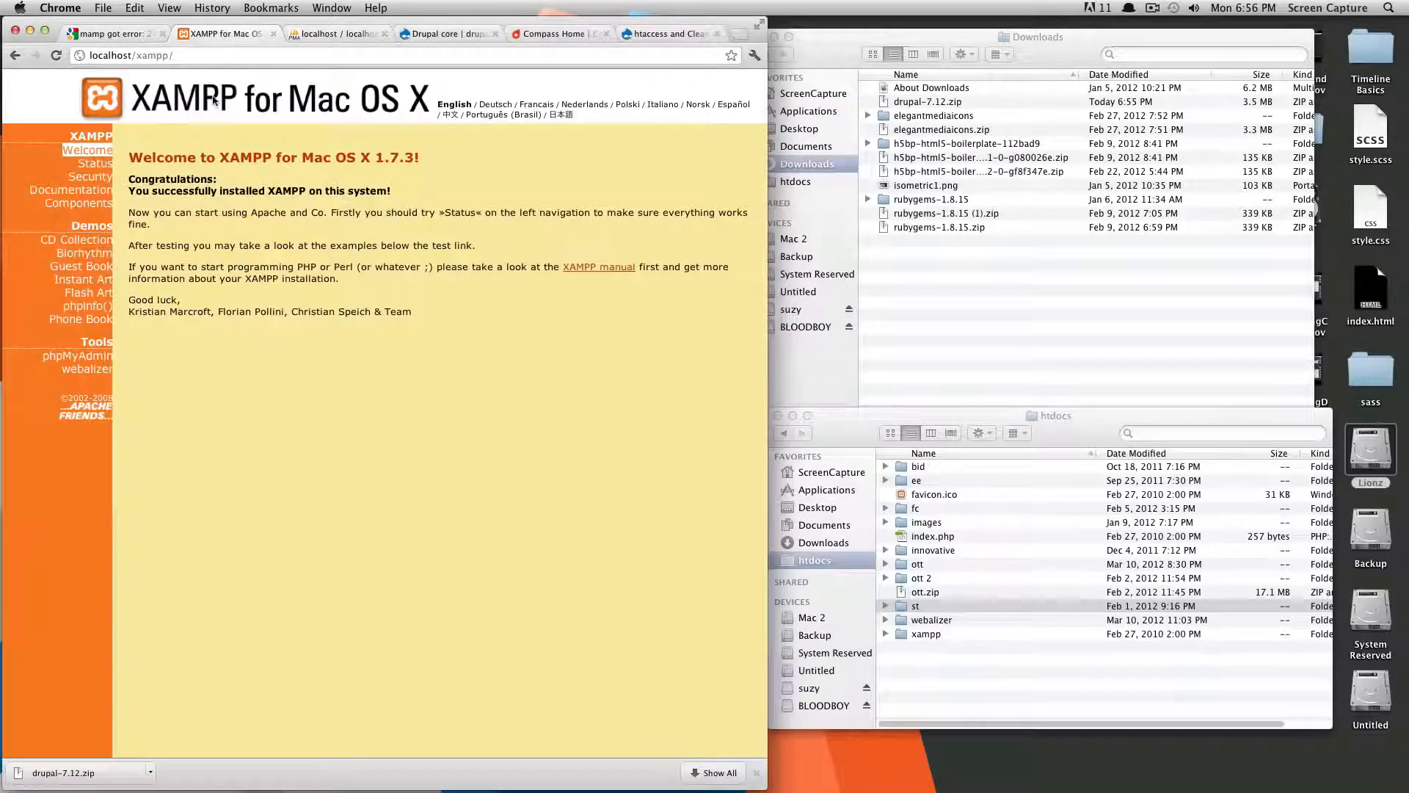
left_click(94, 360)
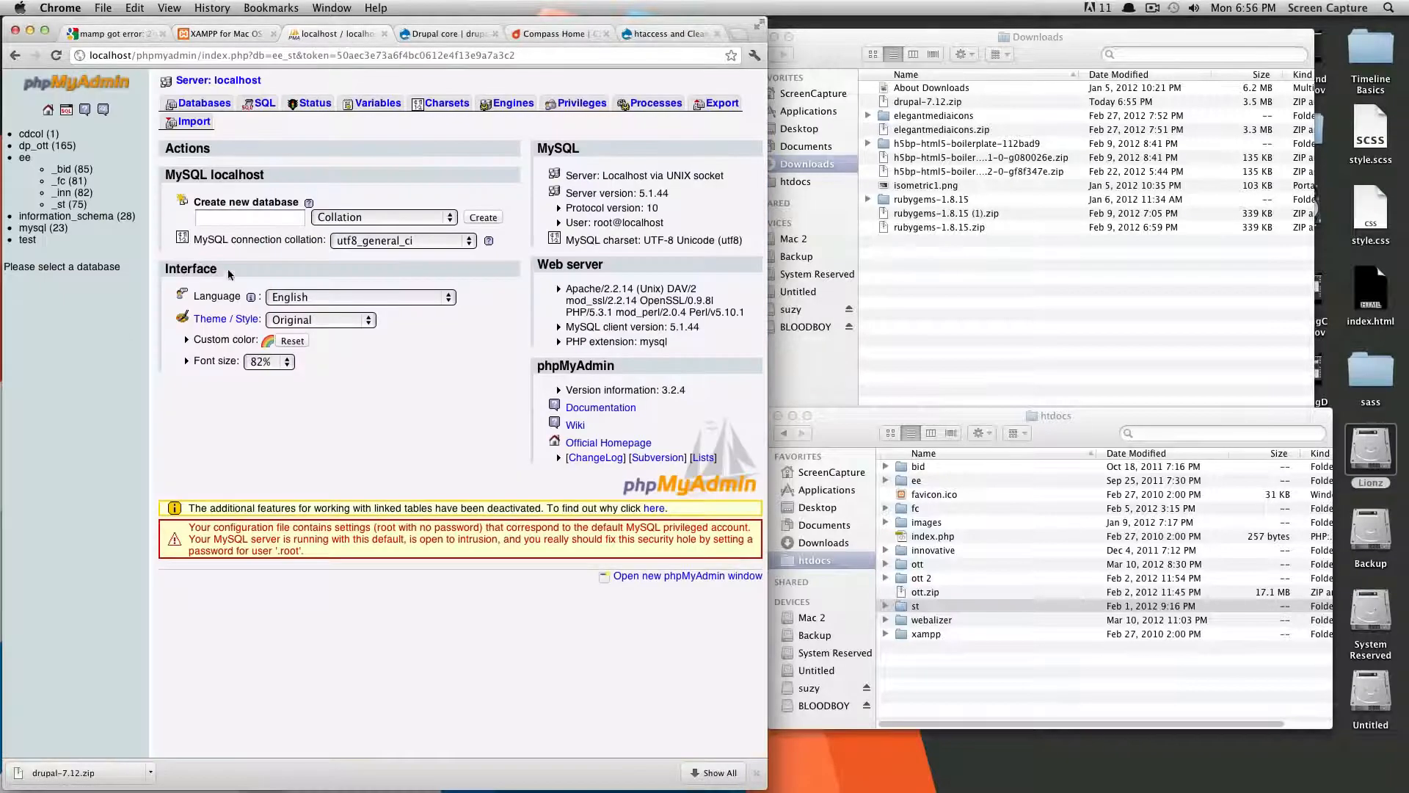
Step: Create a new database named d7_st with the default collation
left_click(236, 218)
type("d7_")
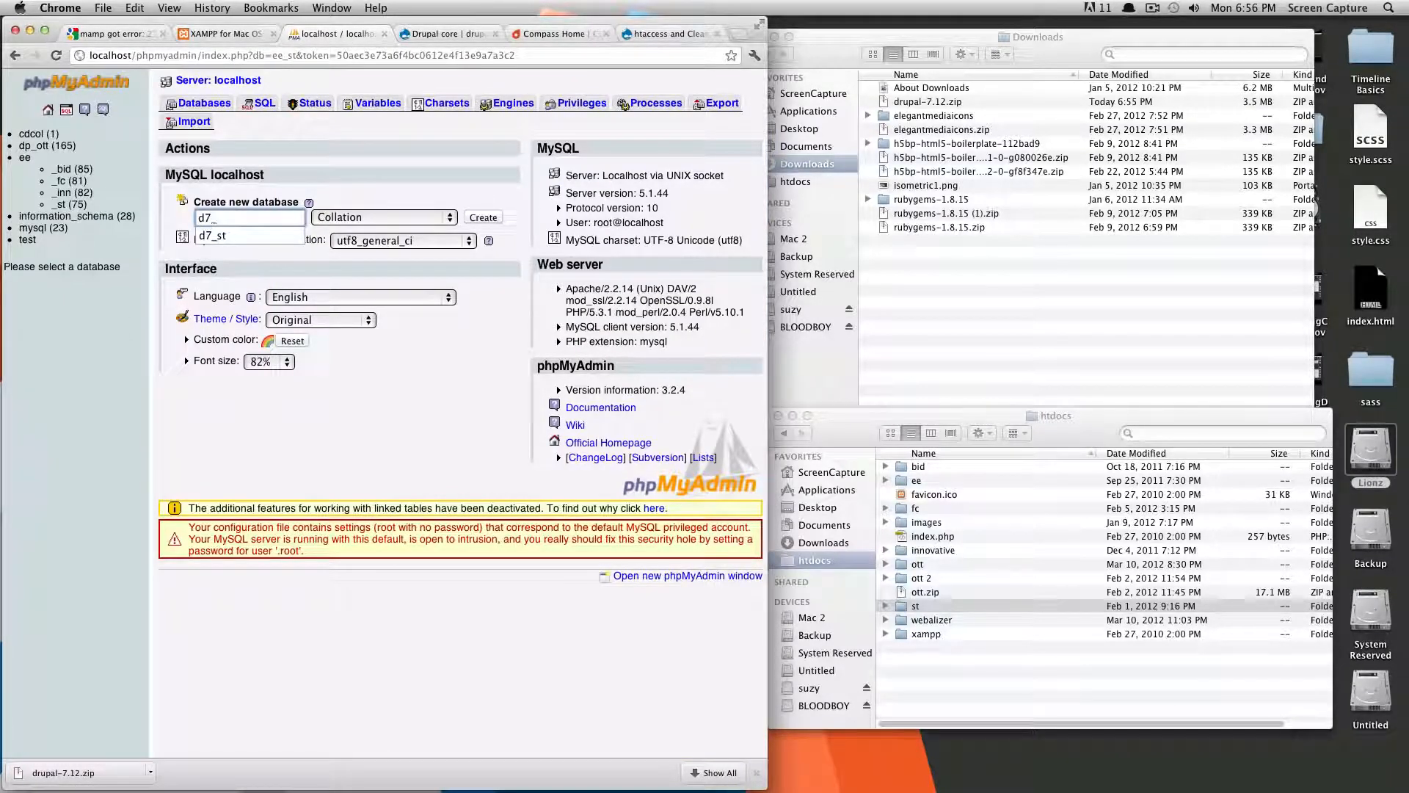
type("st")
key("Return")
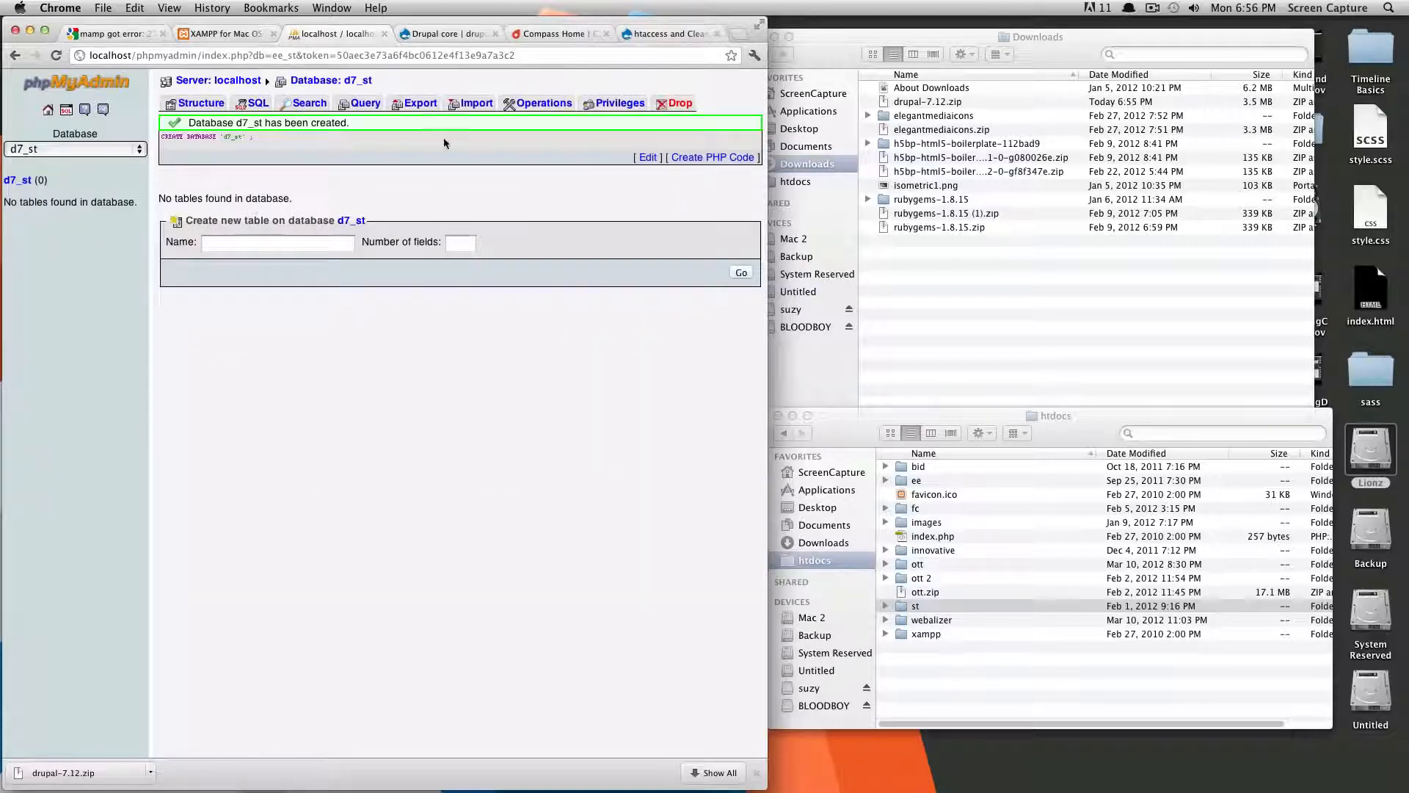
Step: Load localhost/st/ in the browser to start the Drupal installer
left_click(855, 433)
left_click(558, 395)
left_click(150, 57)
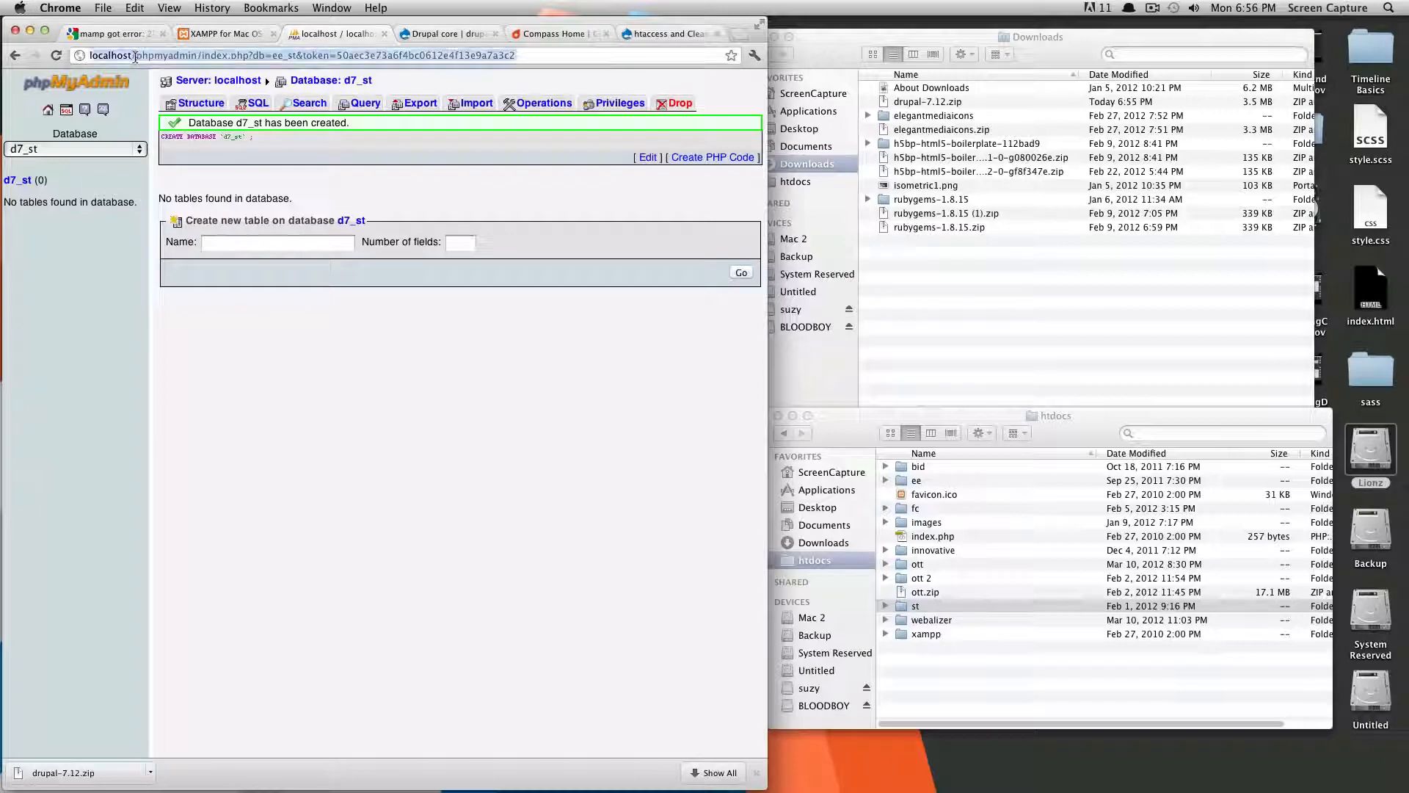
type("localhost/st/")
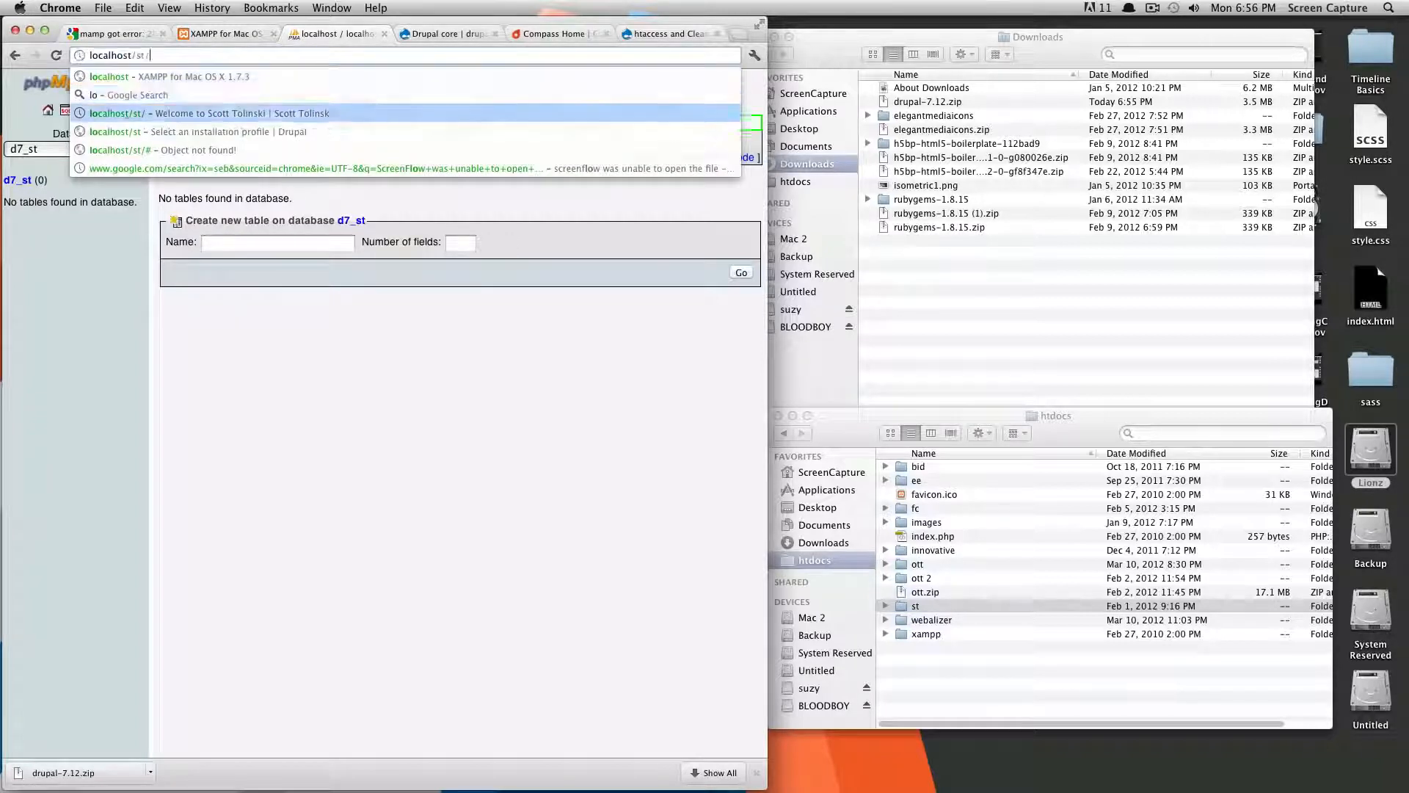
key("Return")
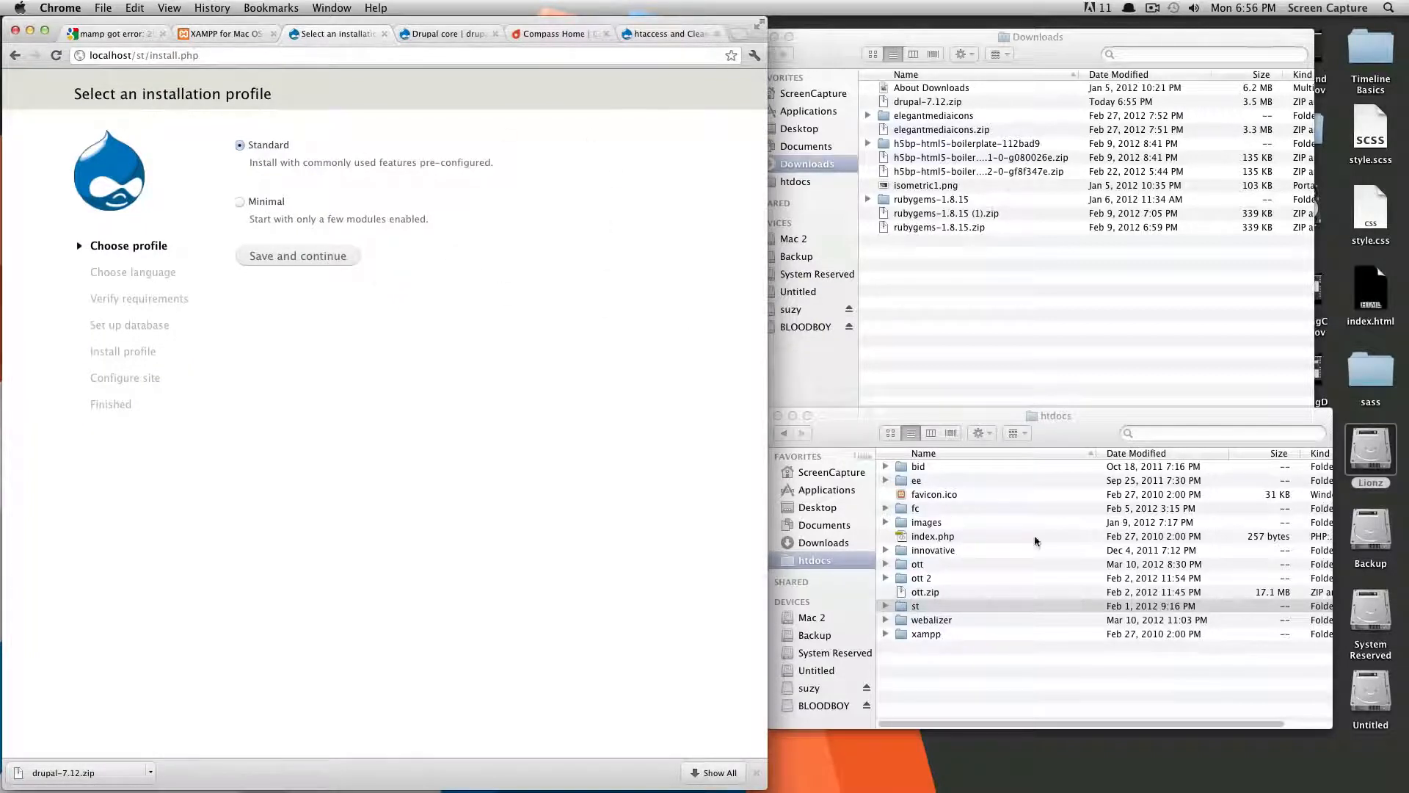
Step: Switch to Transmit and refresh the local st folder listing by going up to htdocs and reopening st
left_click(835, 424)
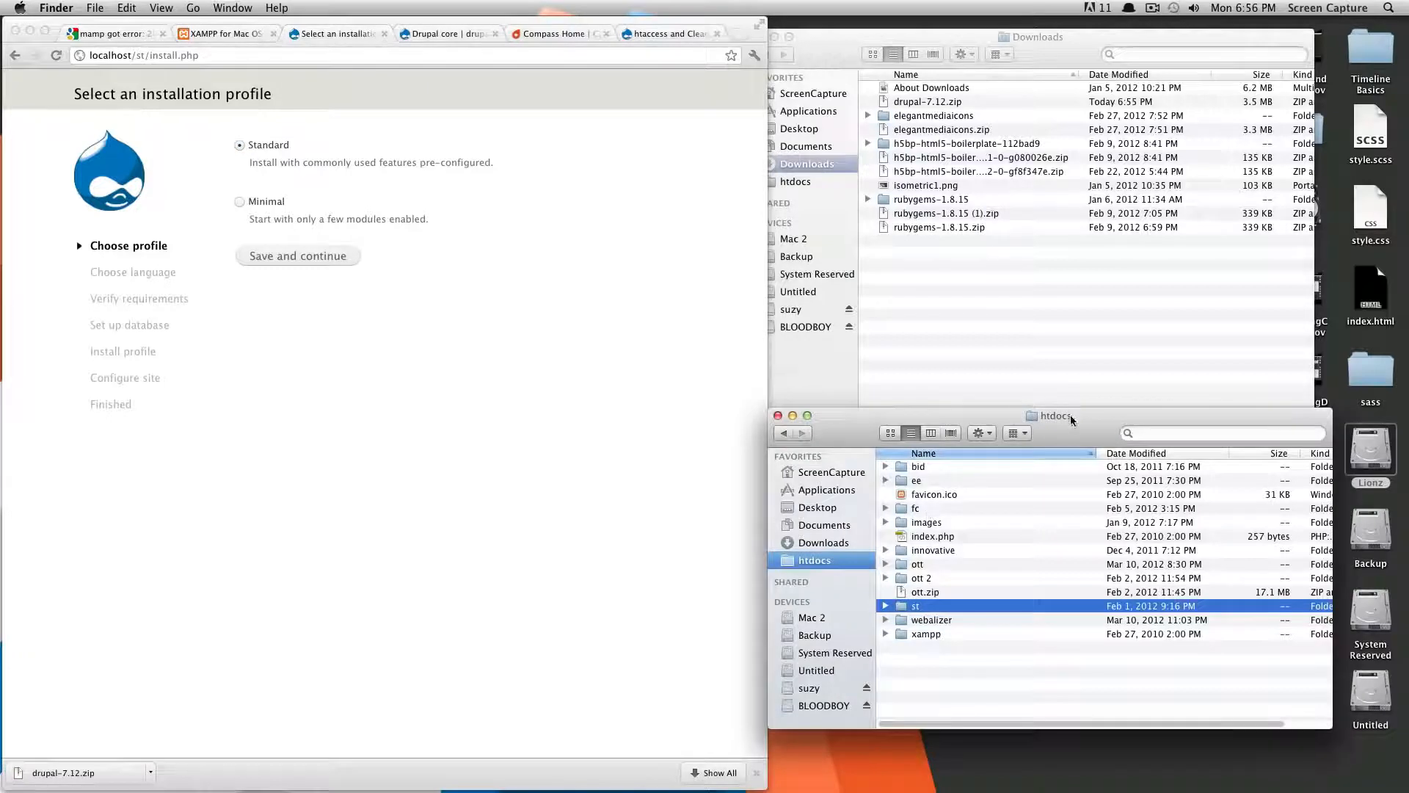
left_click_drag(1070, 416, 1073, 297)
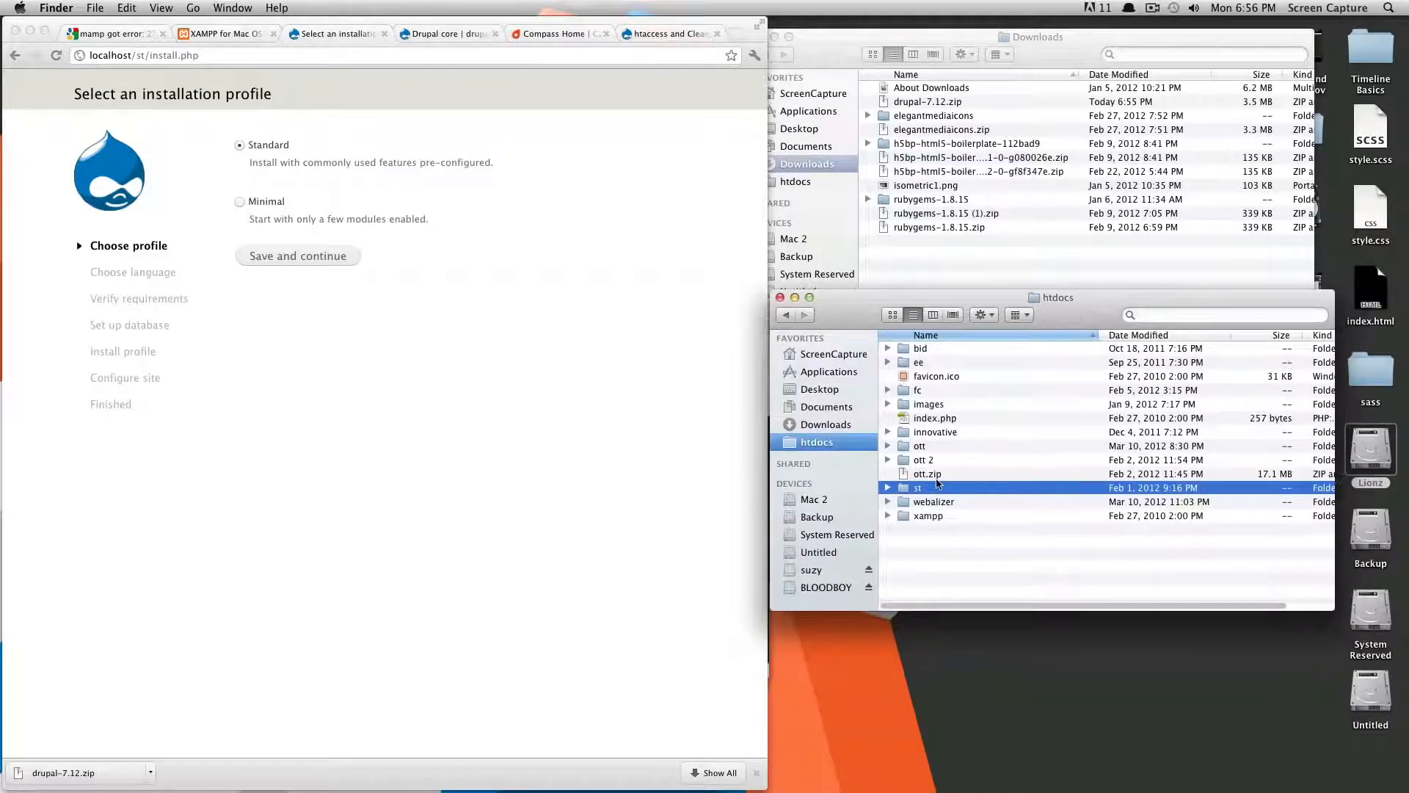
key("super+Tab")
key("super+Tab")
key("super+Tab")
key("super+Tab")
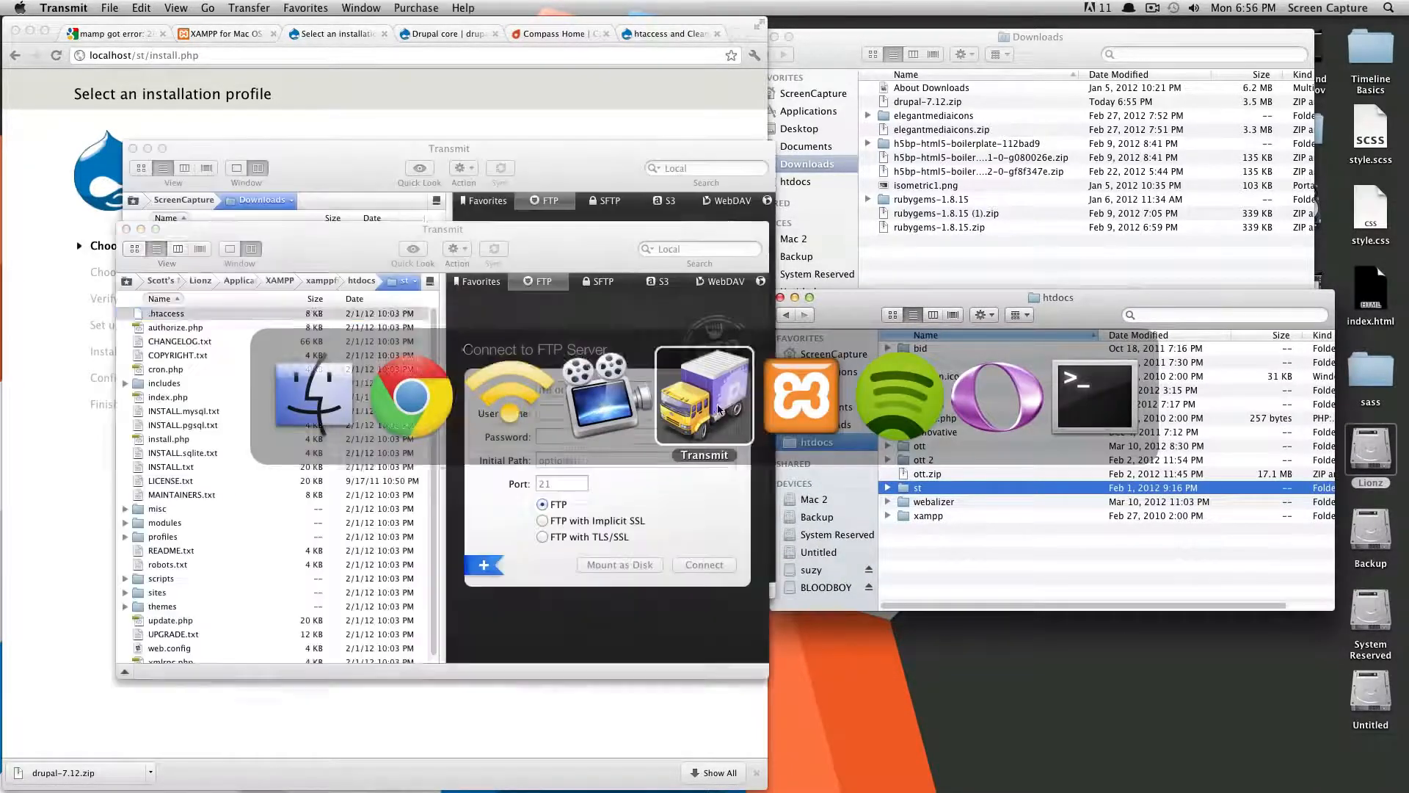
left_click_drag(350, 258, 350, 257)
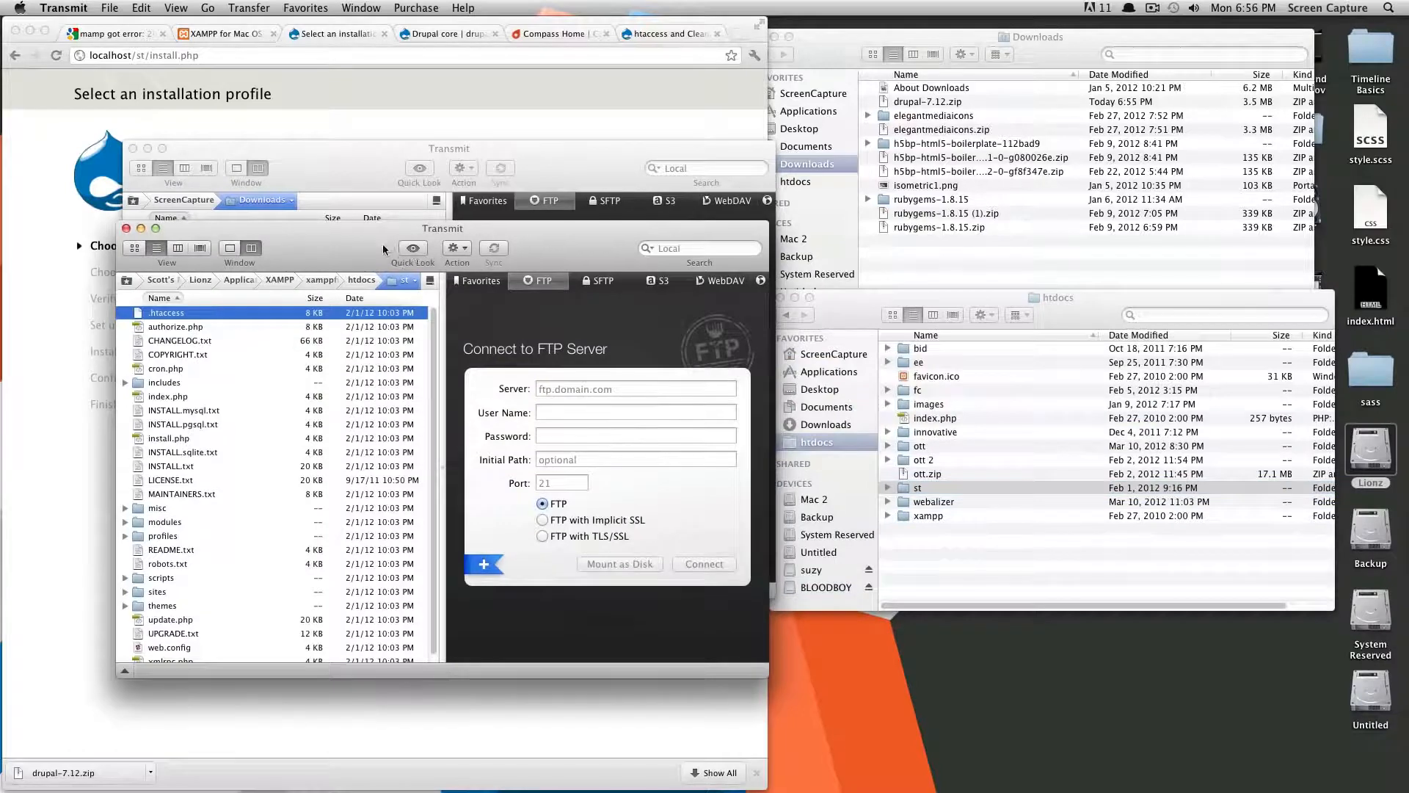
left_click(354, 284)
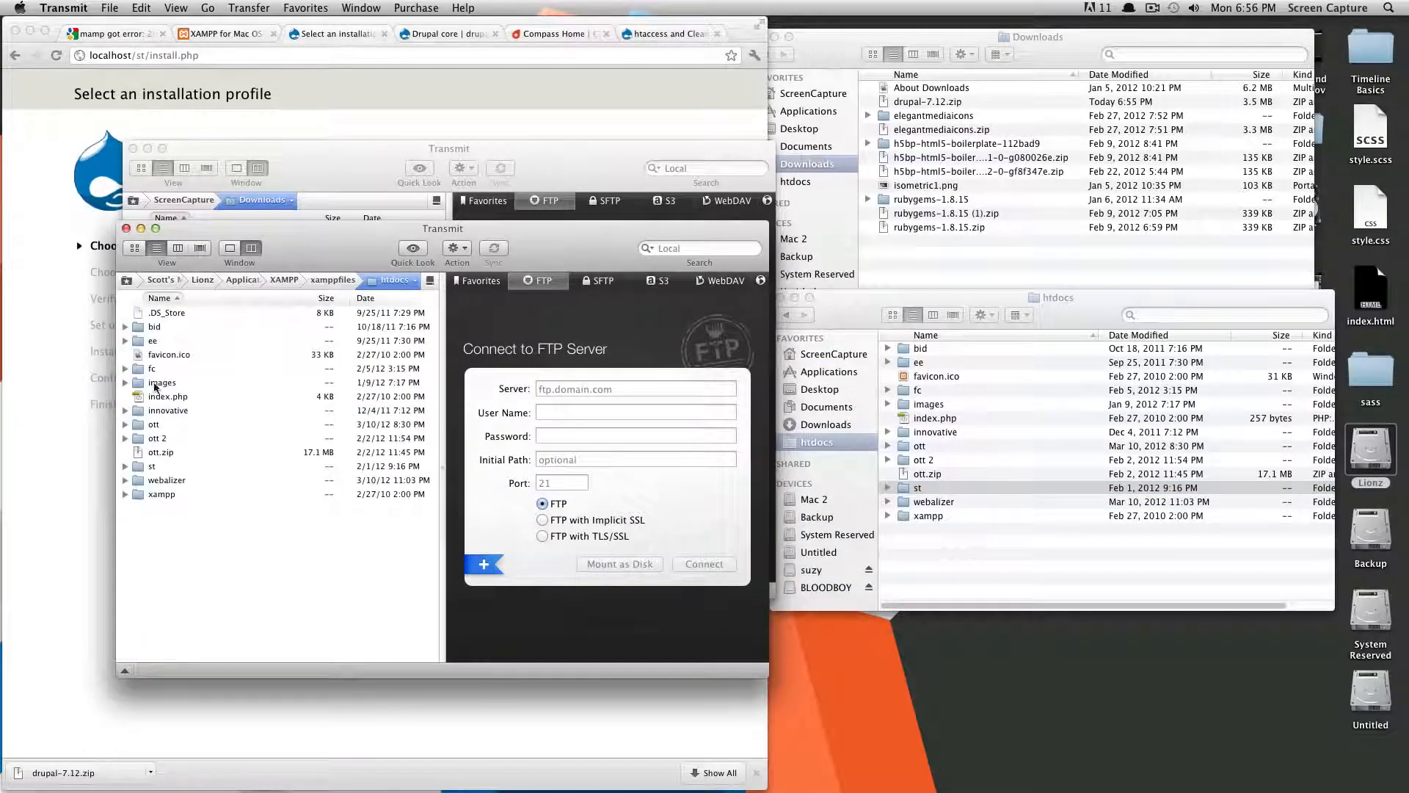
left_click(143, 479)
double_click(140, 467)
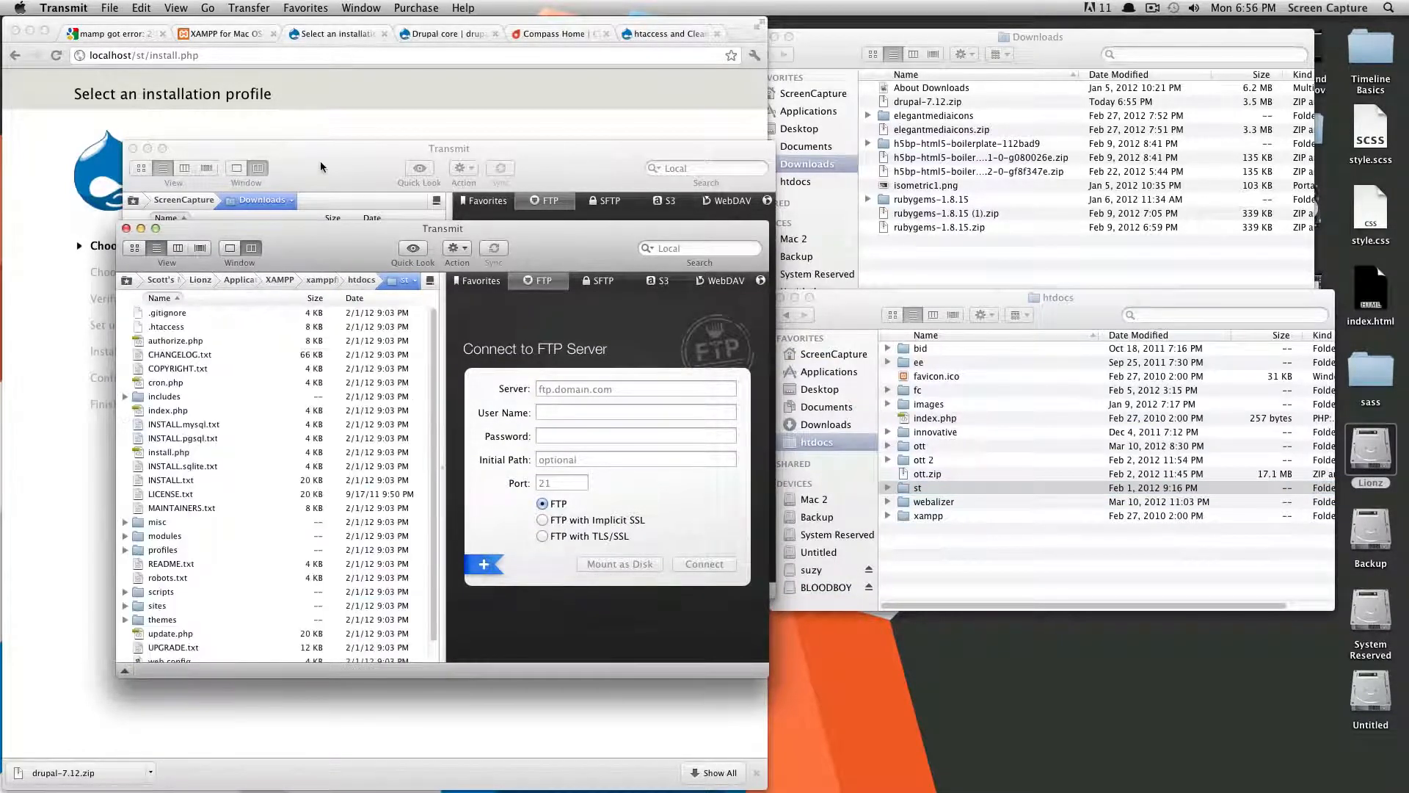
Step: Examine the full file list of the st folder in Transmit and return to the htdocs window in Finder
left_click_drag(339, 272, 318, 162)
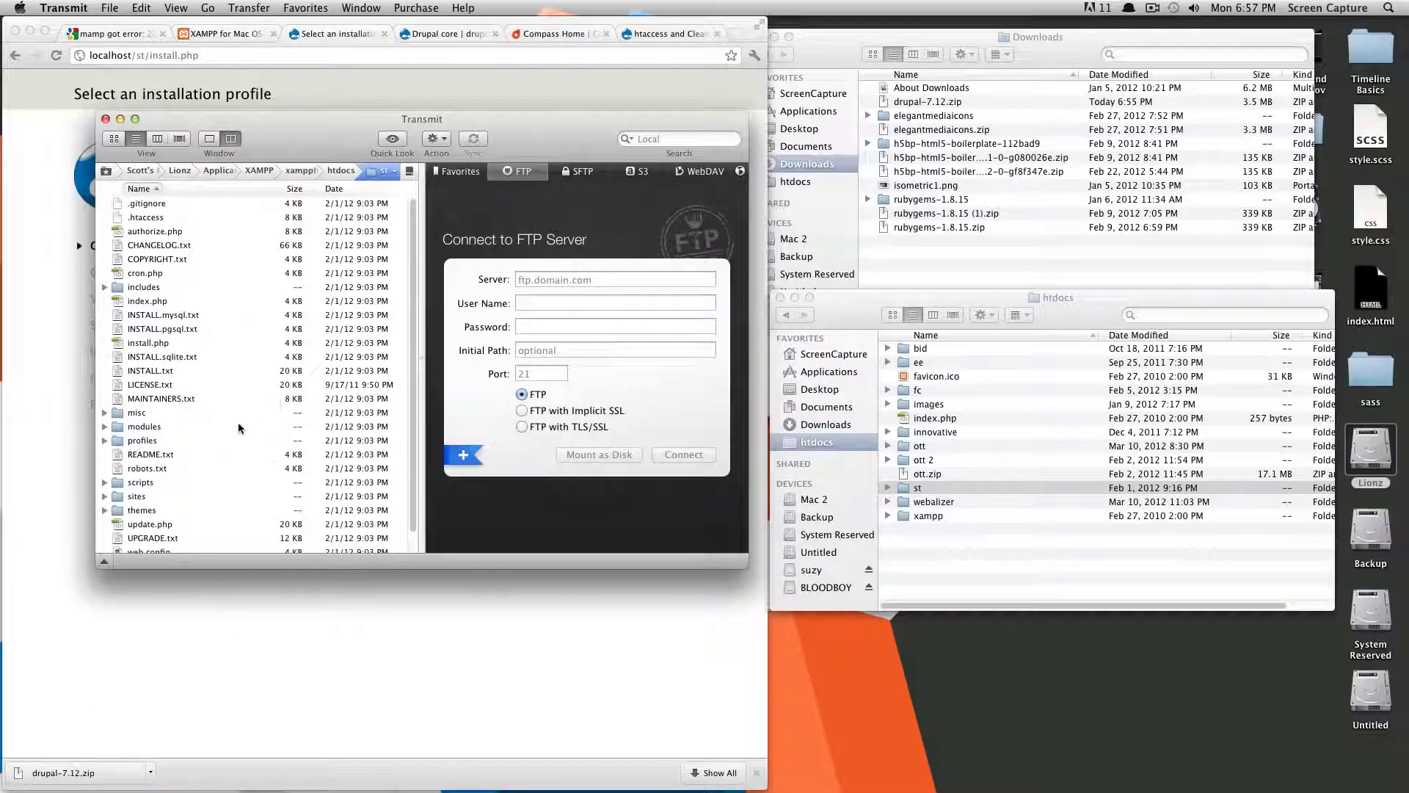
scroll(290, 414, "down", 3)
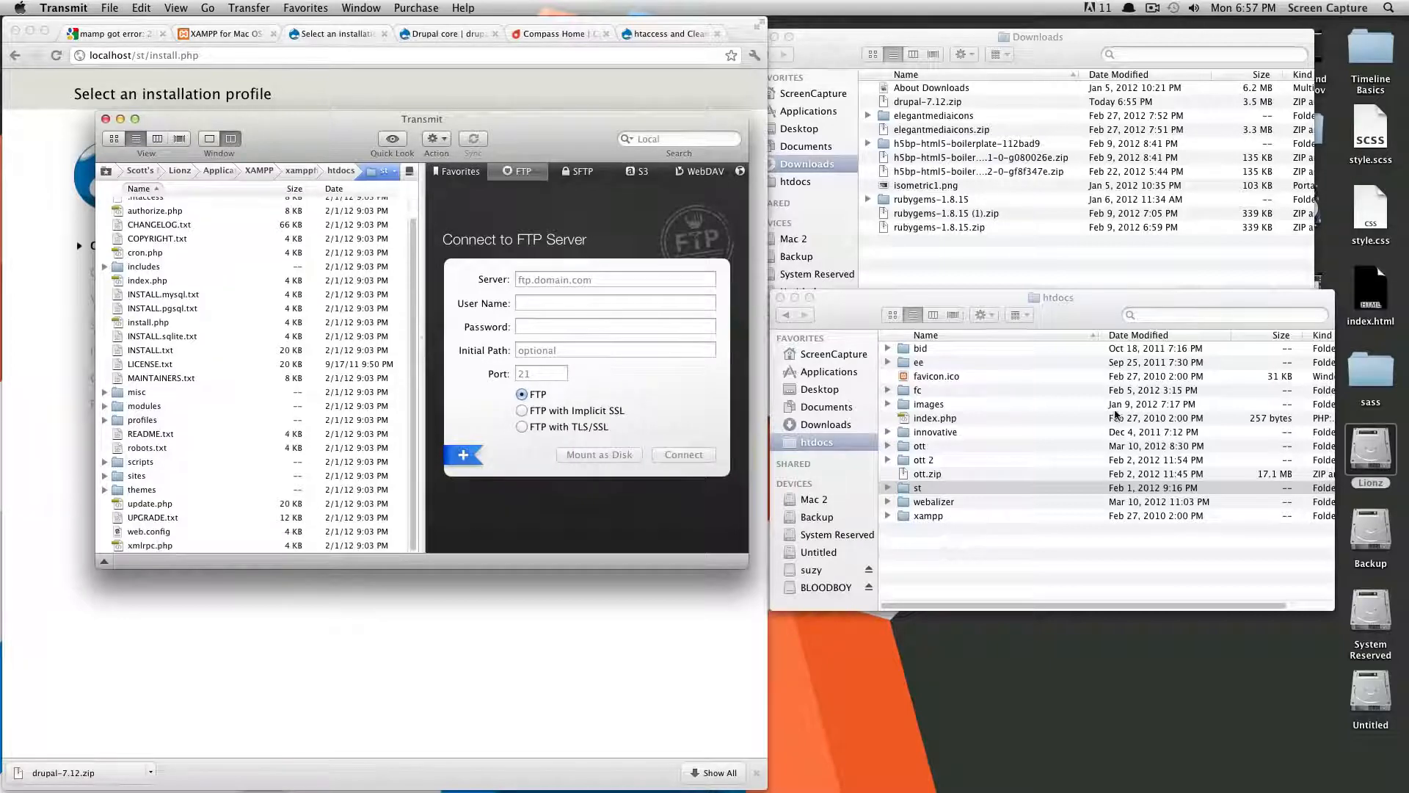
left_click(1013, 310)
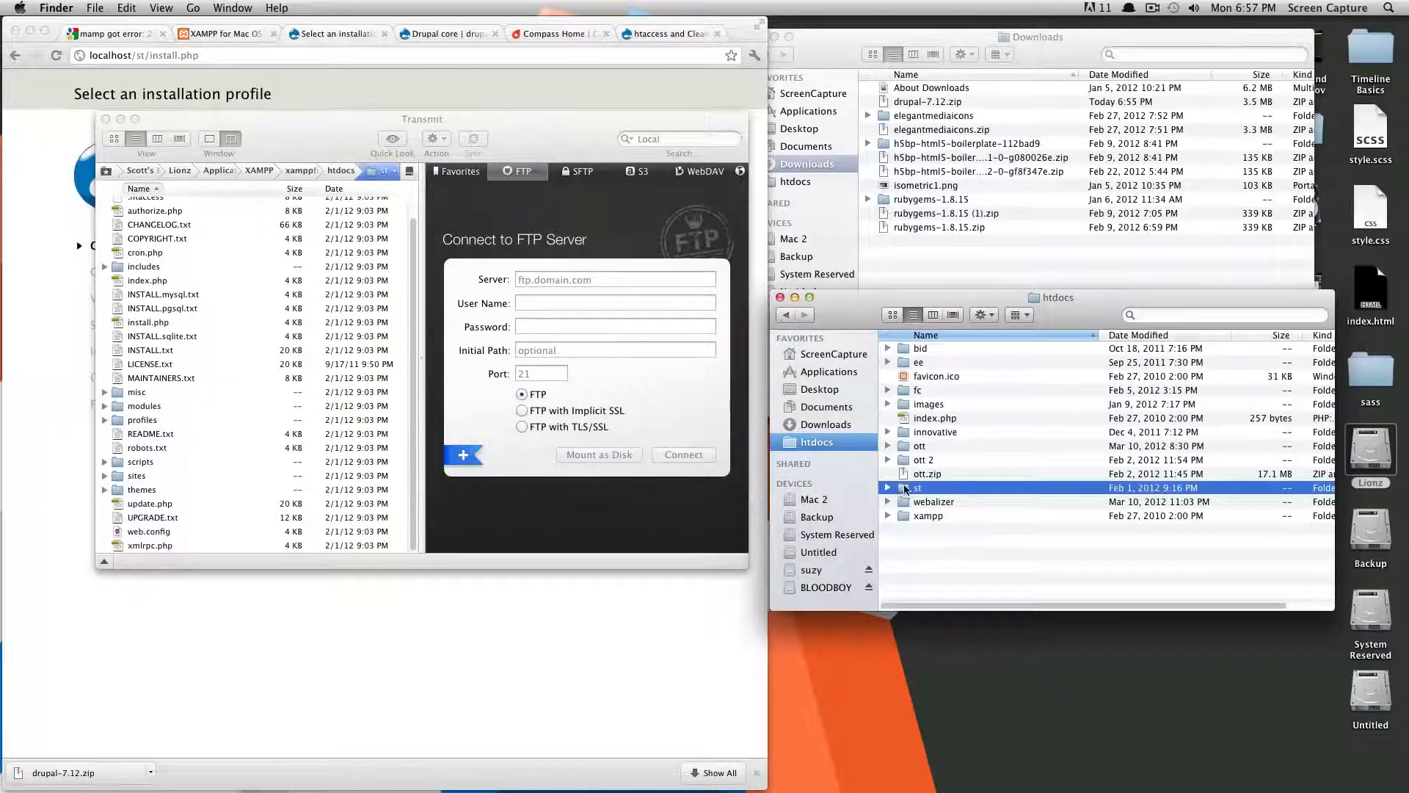
Step: Open the sites folder inside st, expand default, and duplicate default.settings.php within it
double_click(916, 489)
scroll(953, 514, "down", 5)
double_click(931, 522)
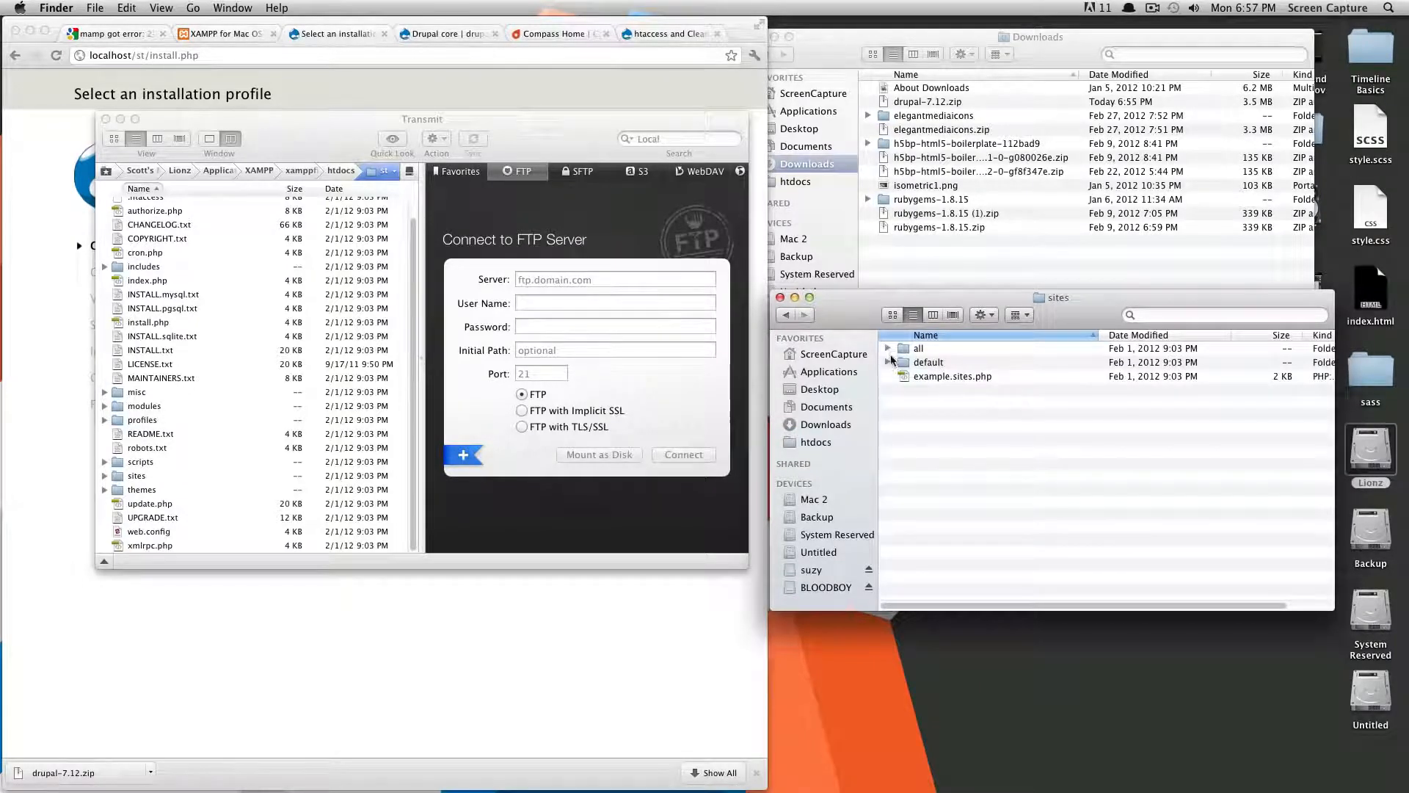
left_click(888, 362)
left_click(942, 378)
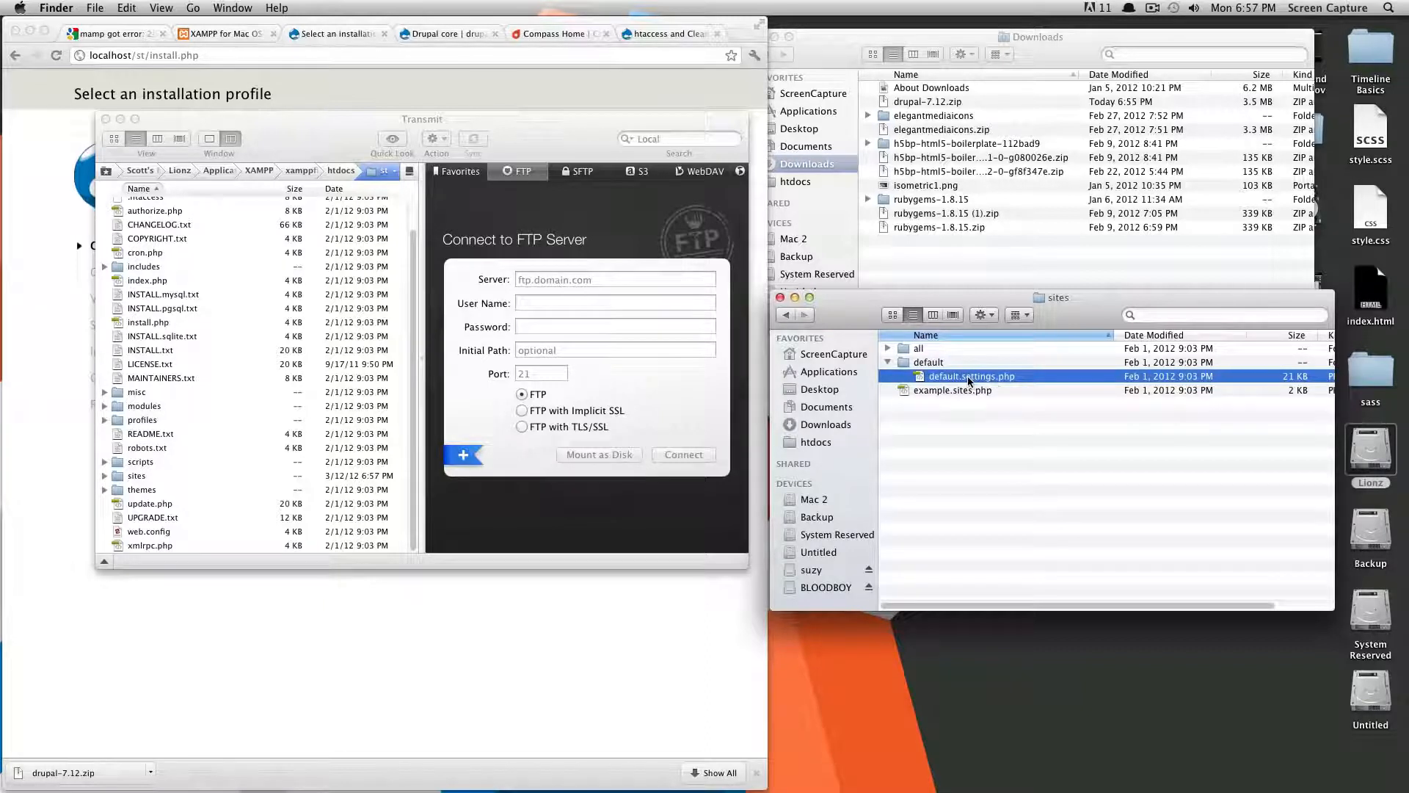
left_click_drag(967, 376, 957, 365)
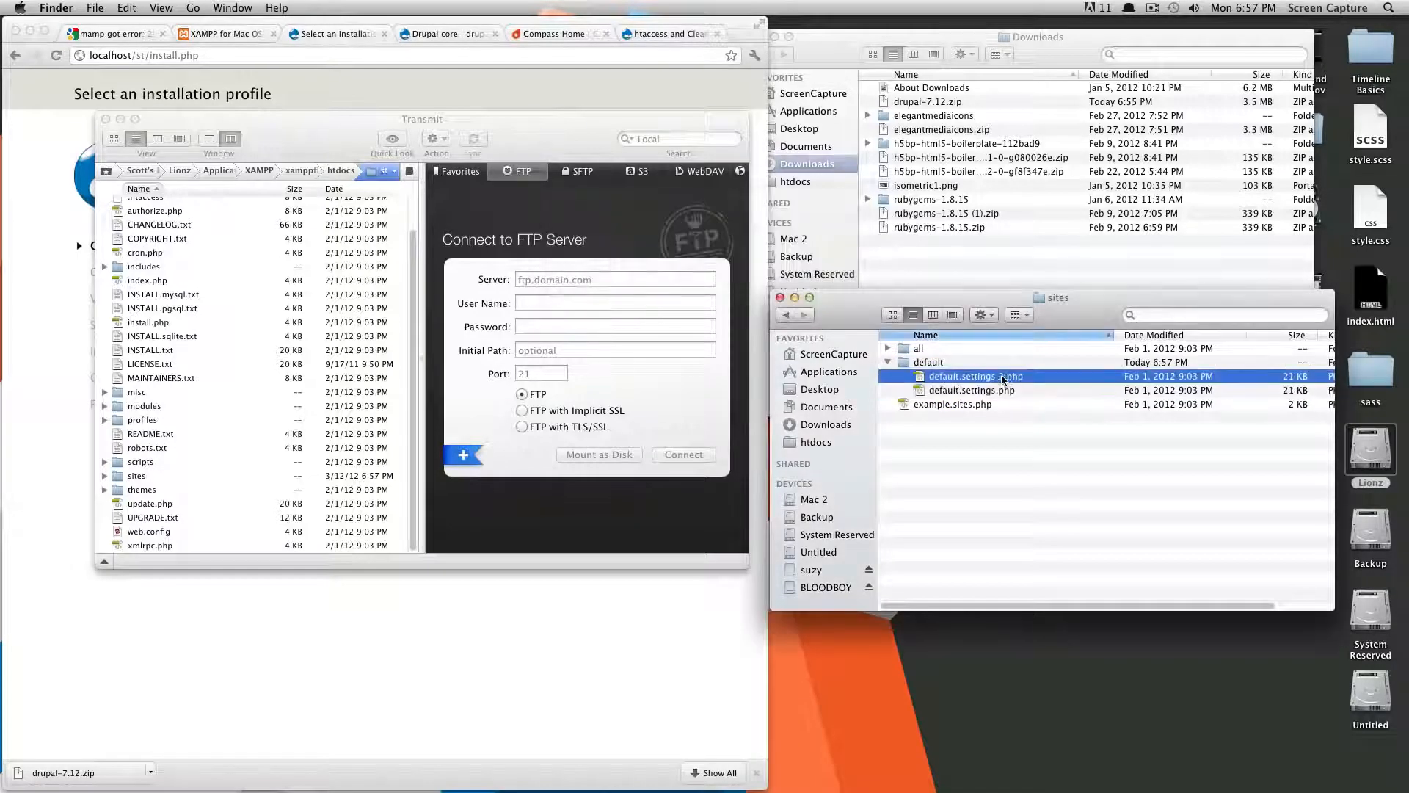
Step: Rename the copy of default.settings.php in the default folder as settings.php, keeping the original file
left_click(1002, 378)
left_click(1005, 377)
key("BackSpace")
key("BackSpace")
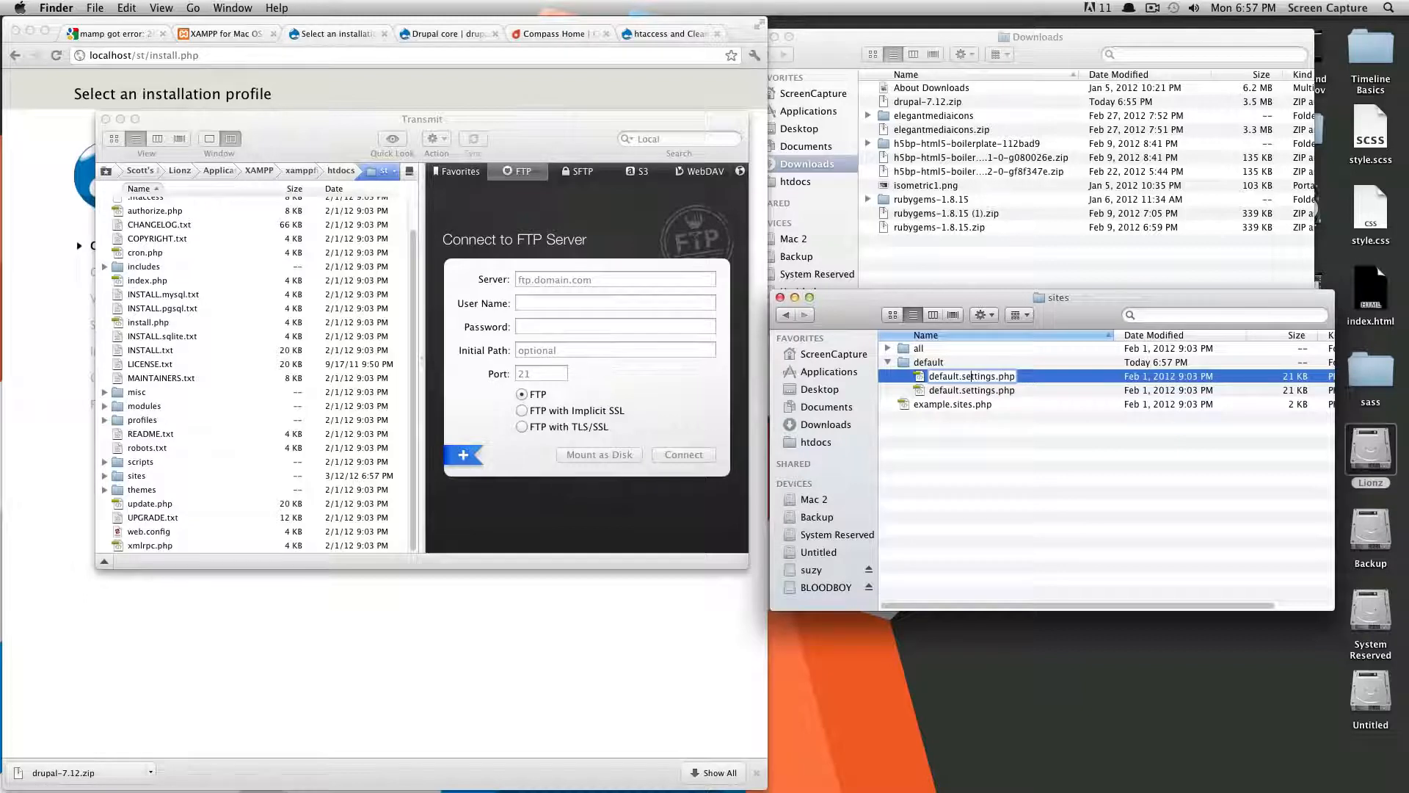
key("BackSpace")
key("BackSpace")
key("BackSpace")
key("BackSpace")
key("BackSpace")
key("BackSpace")
key("BackSpace")
key("BackSpace")
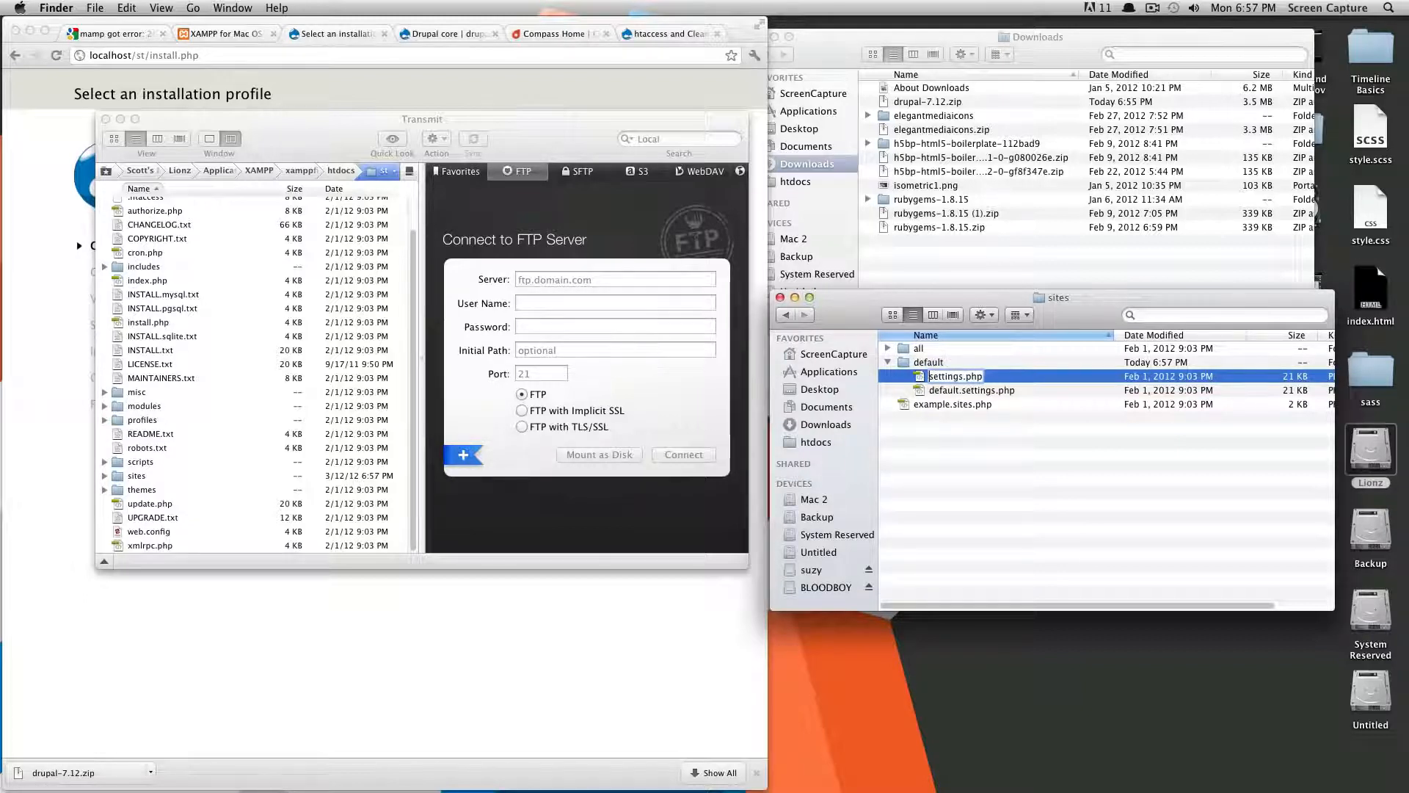
left_click(1061, 426)
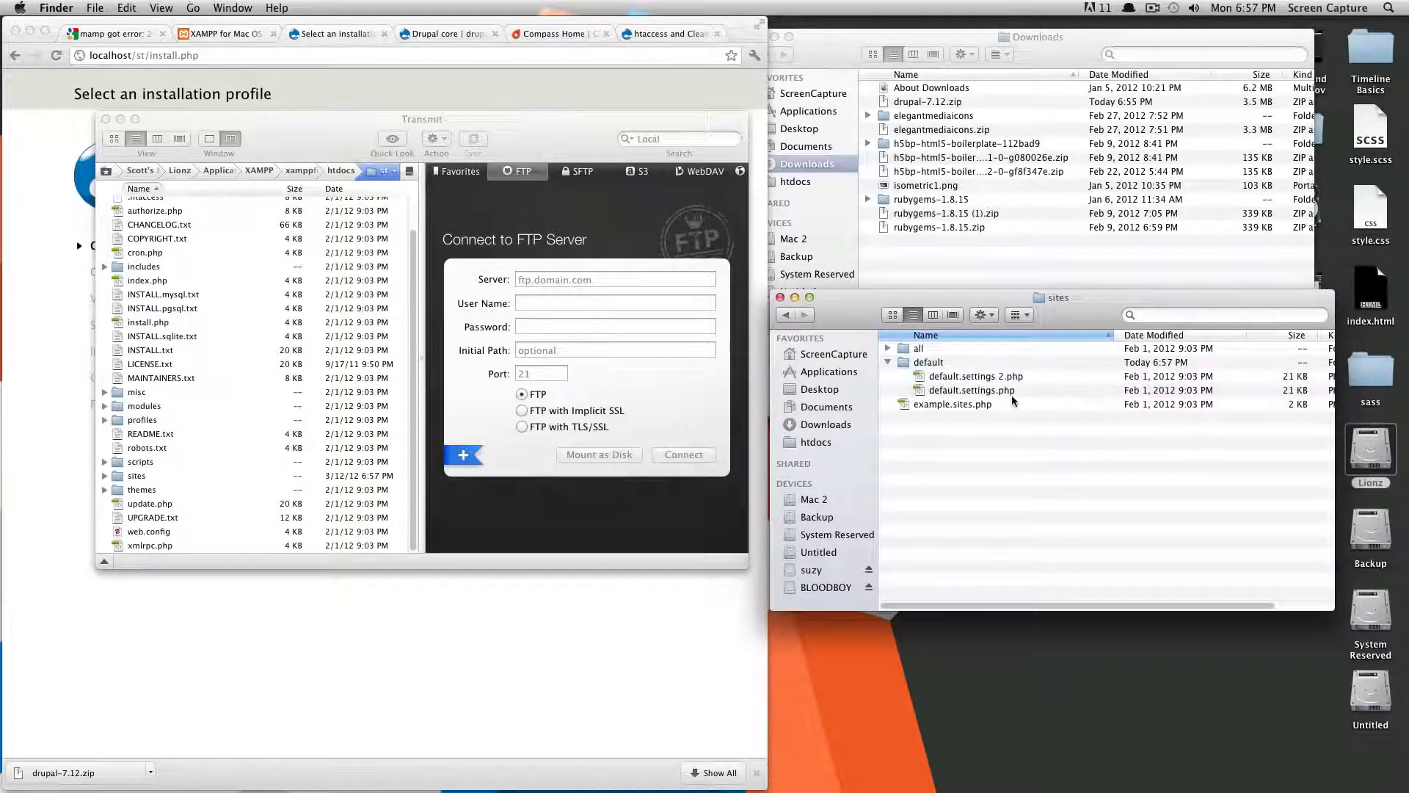
left_click(968, 391)
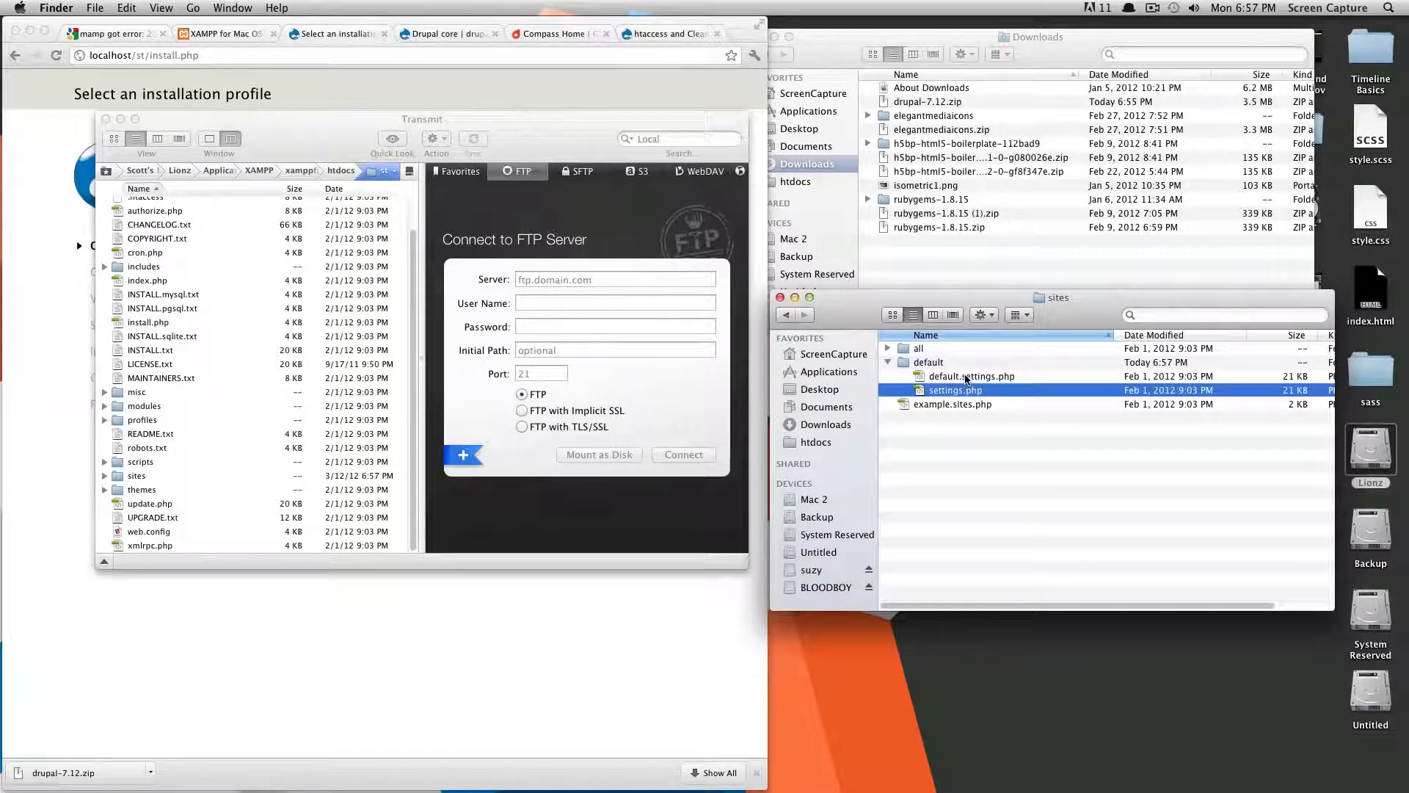
left_click(968, 378)
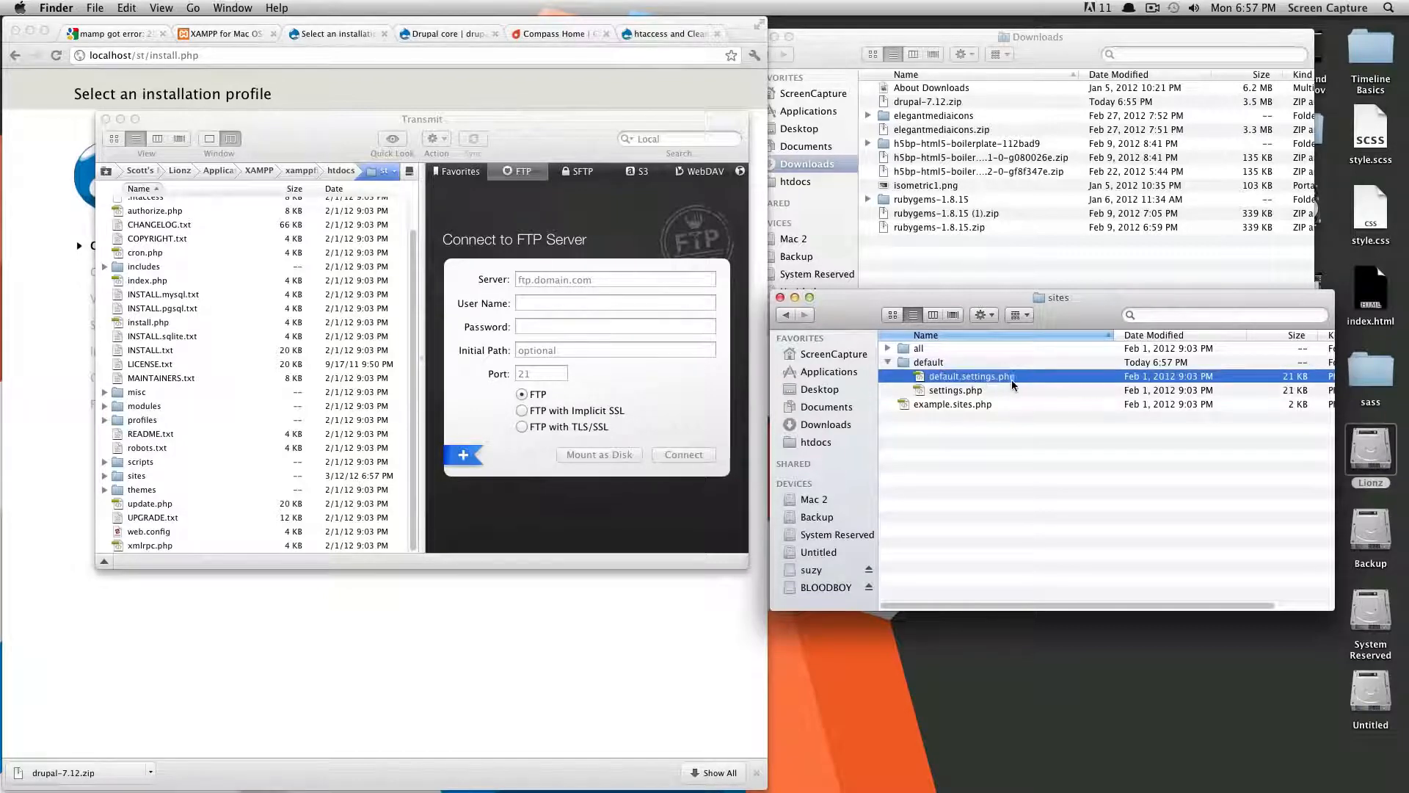
left_click(966, 394)
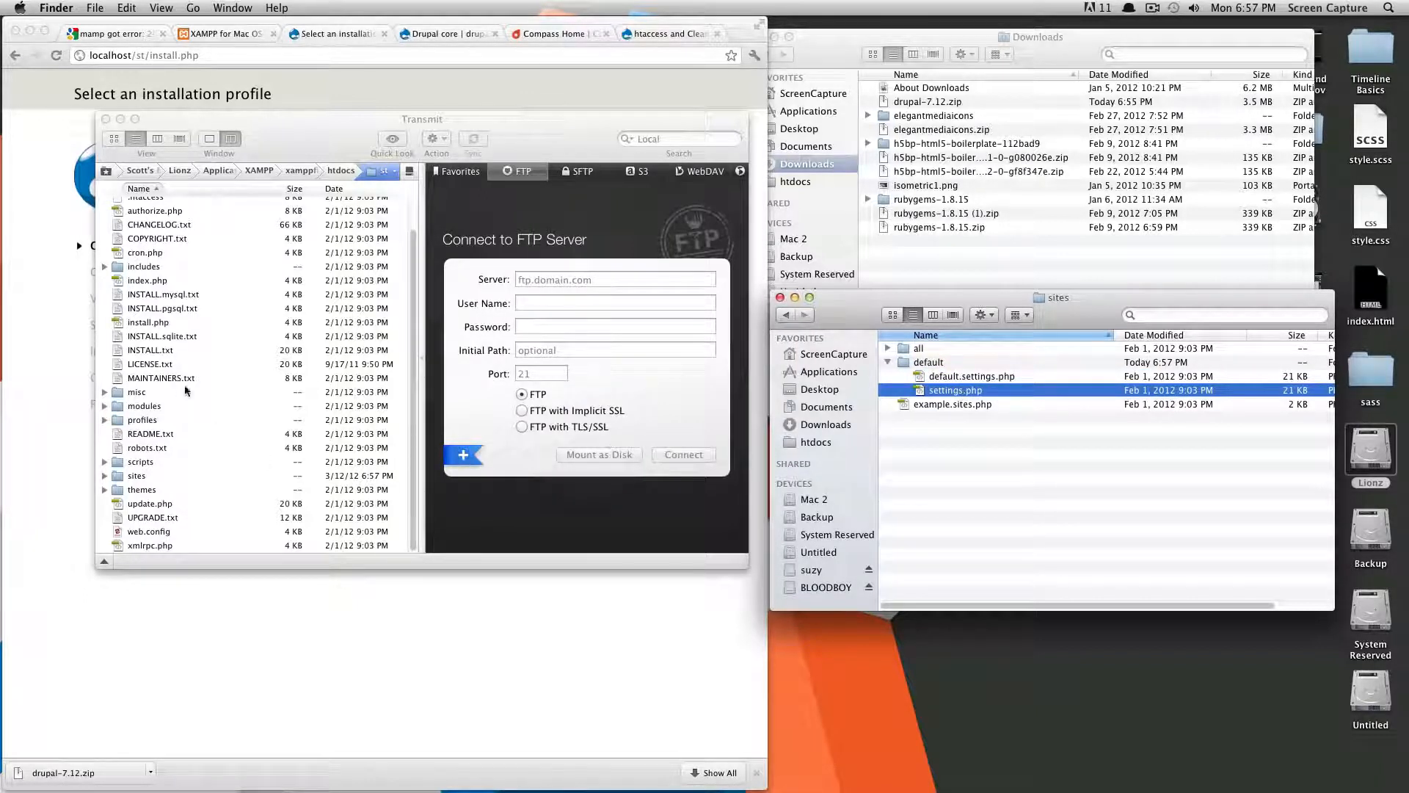
Step: Switch to Transmit, open st's sites folder, expand default, and bring up the file info for settings.php
left_click(176, 486)
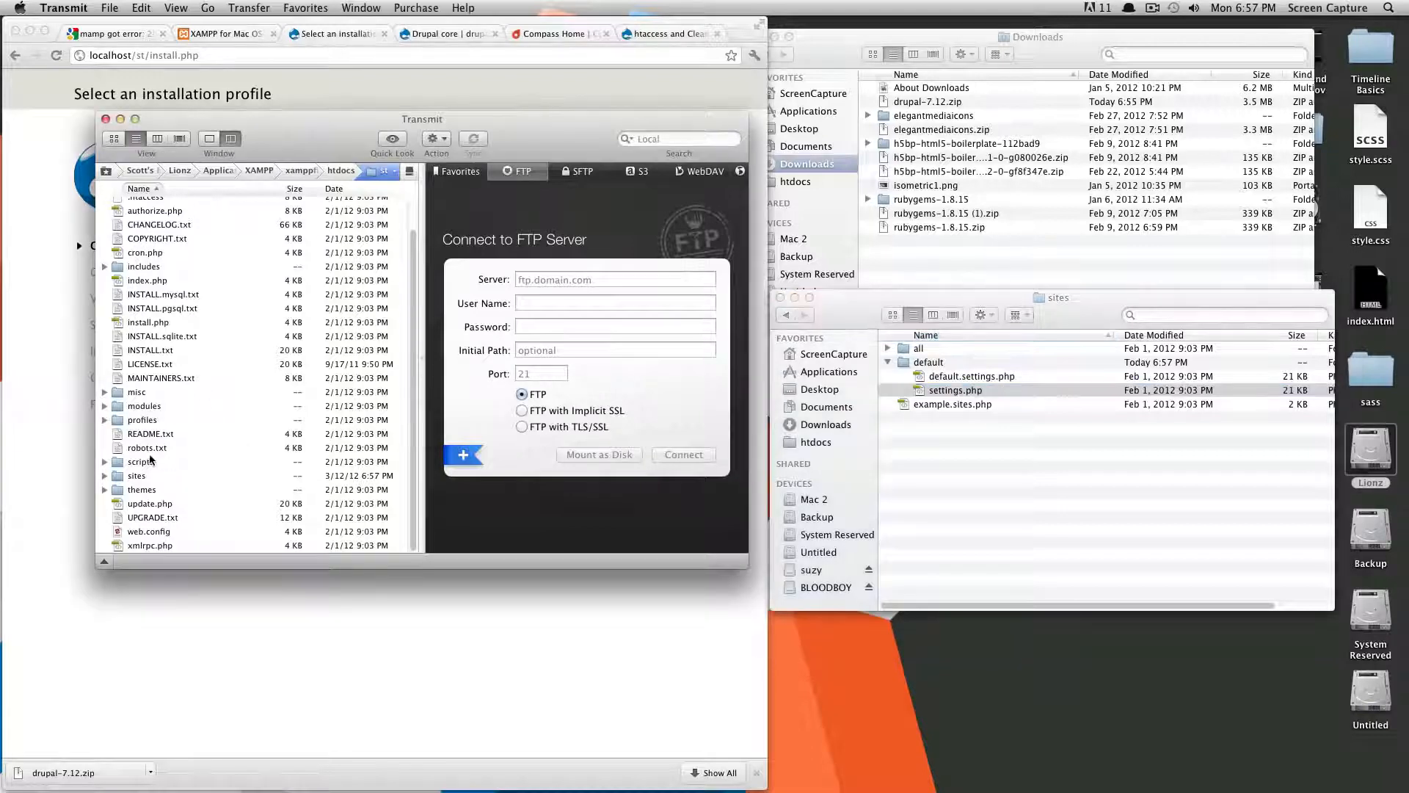
double_click(116, 477)
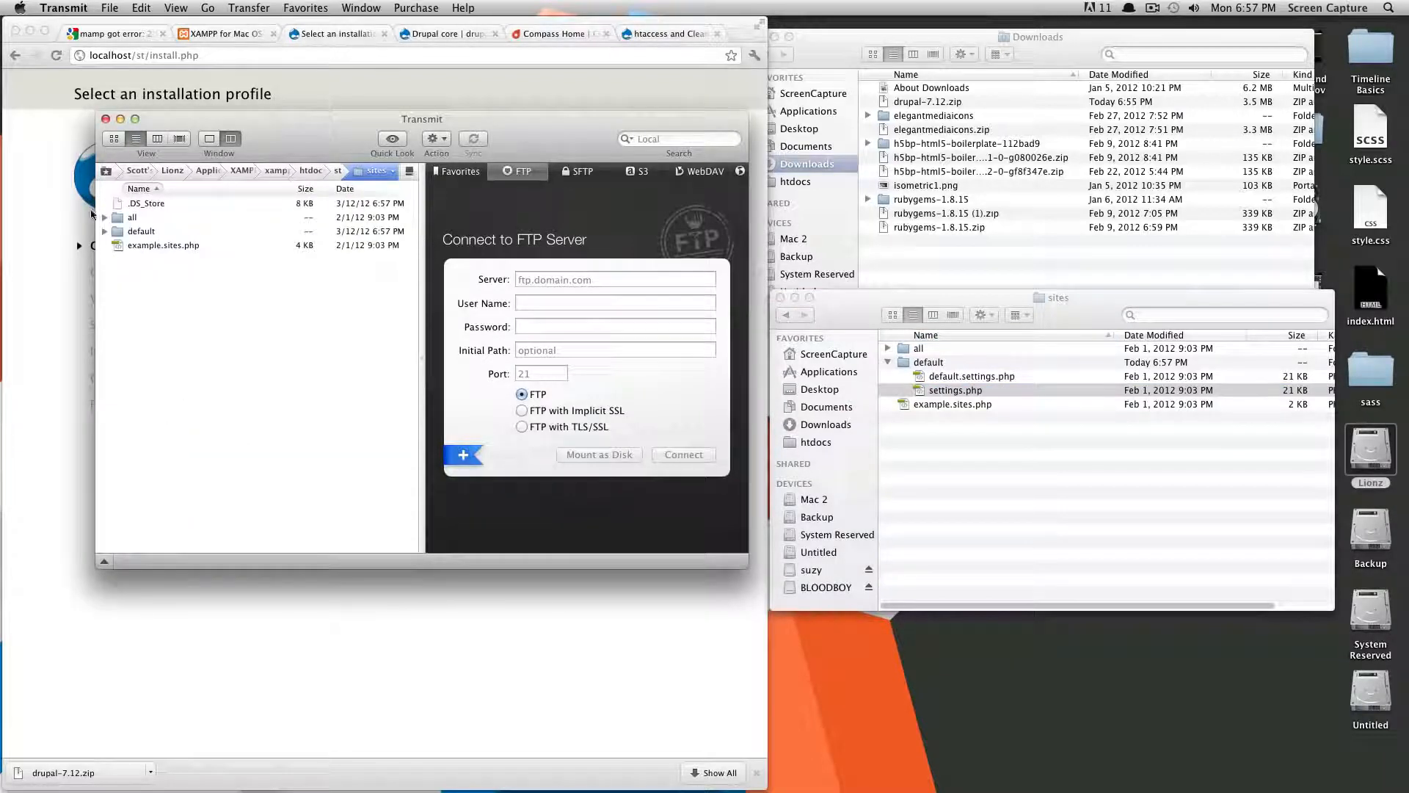
left_click(103, 230)
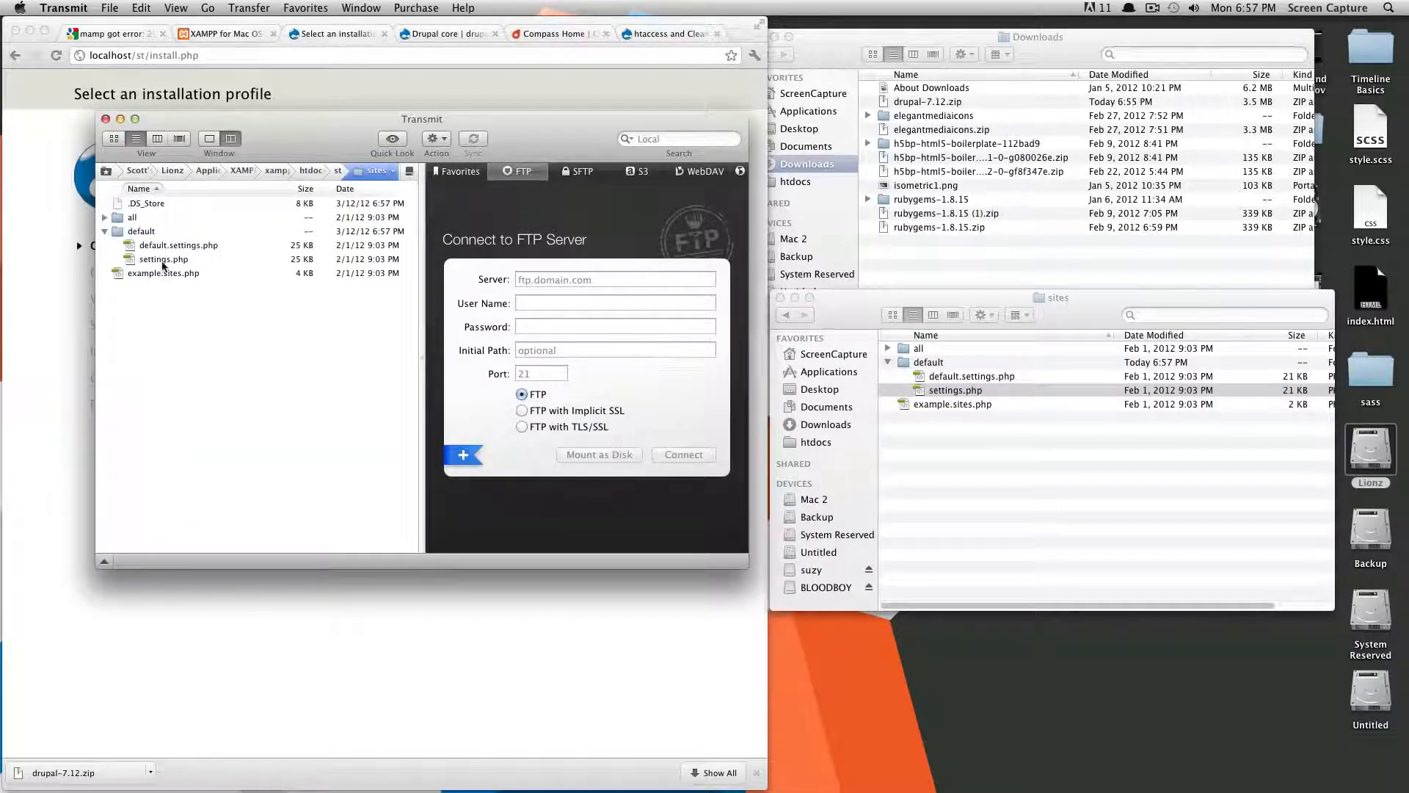
left_click(162, 261)
key("super+i")
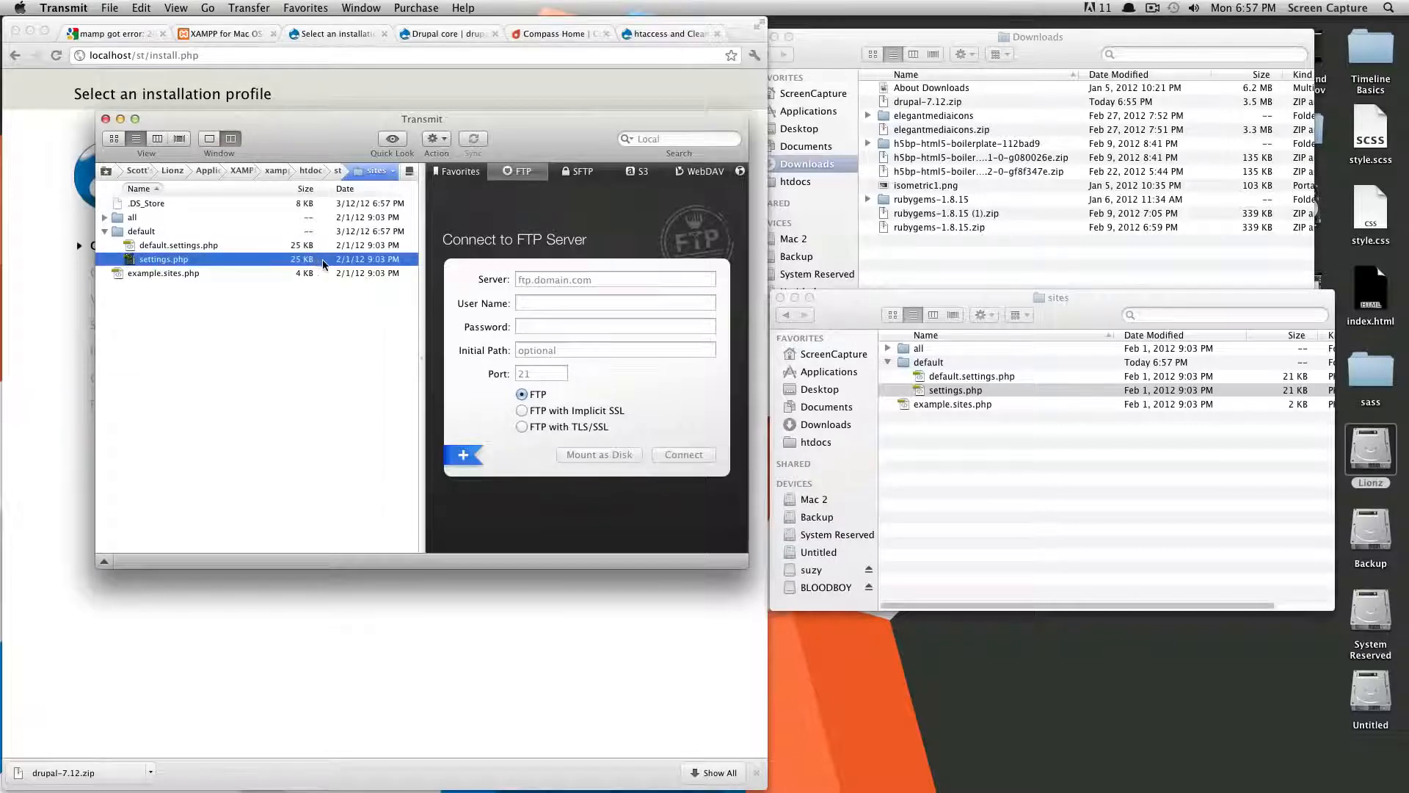
left_click_drag(684, 146, 511, 161)
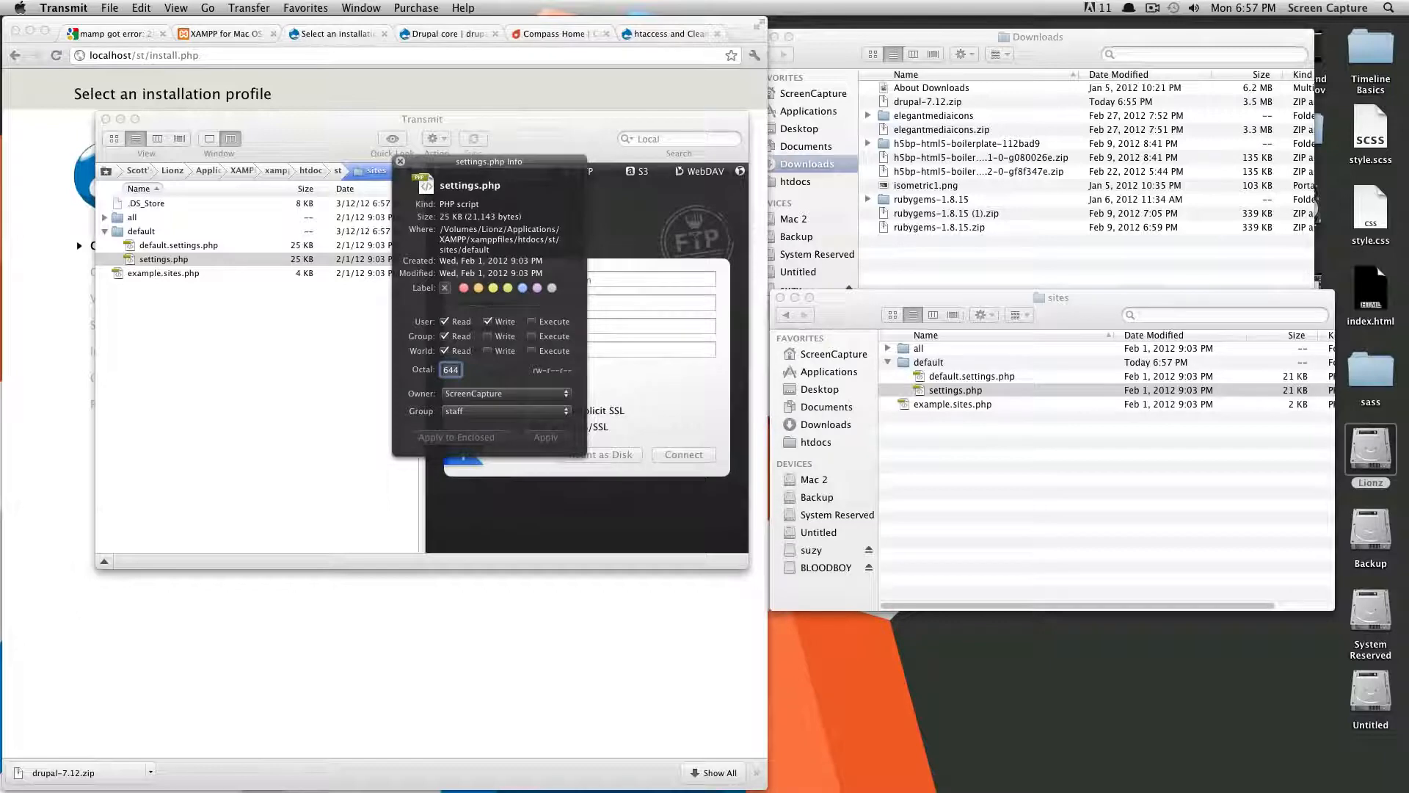
left_click_drag(506, 164, 632, 142)
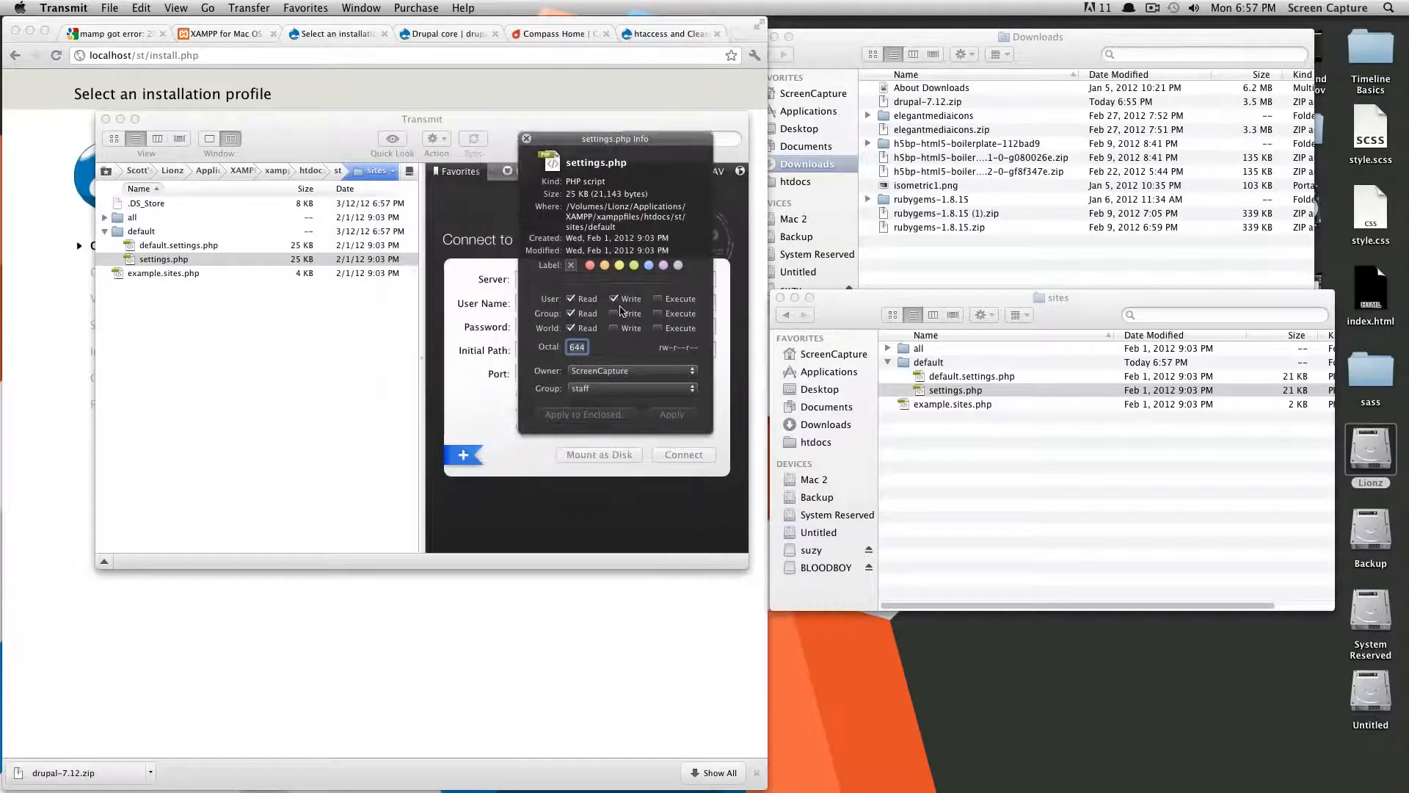
Step: Grant group and world write permission on settings.php (octal 666), authorize the change with the account password, and close the file info
left_click(616, 313)
left_click(616, 328)
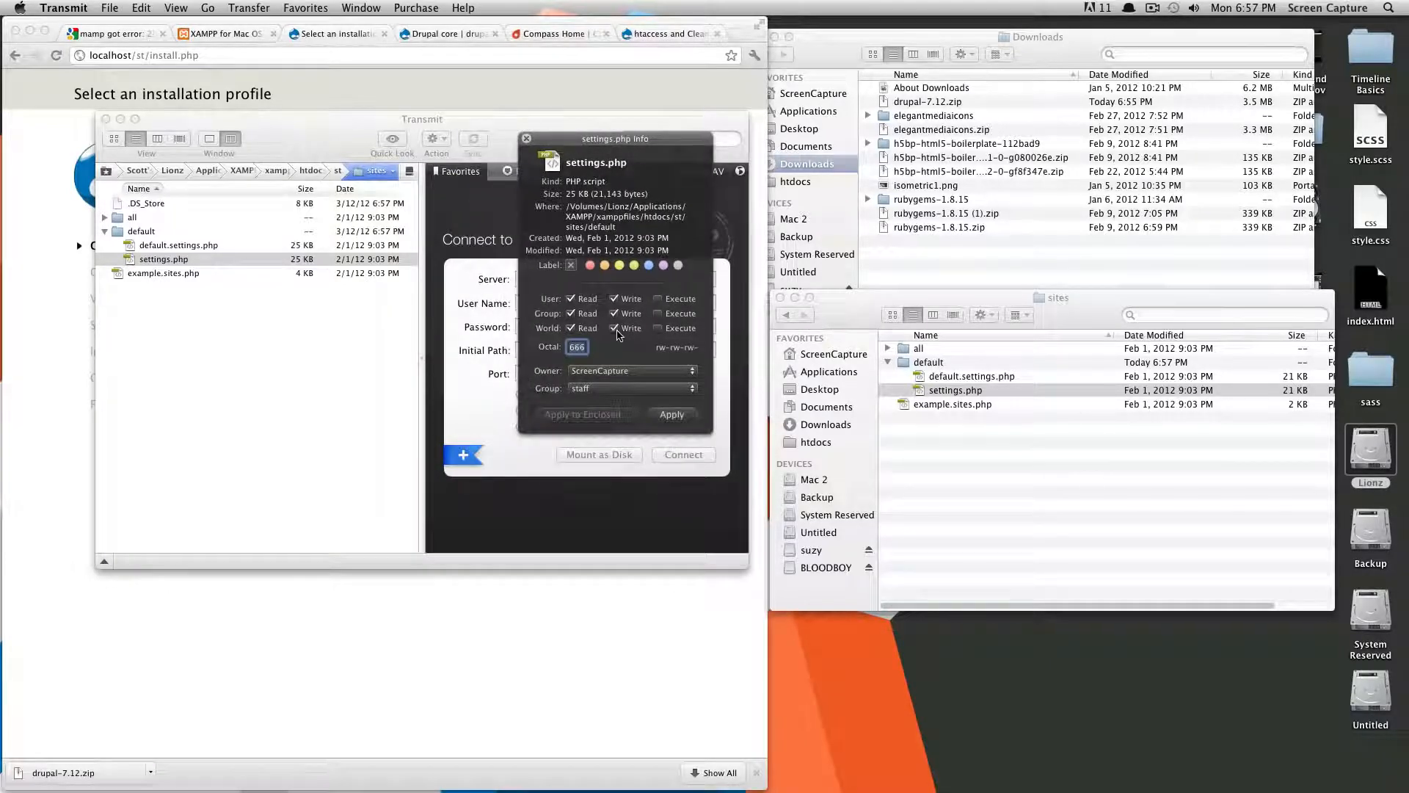
left_click(670, 415)
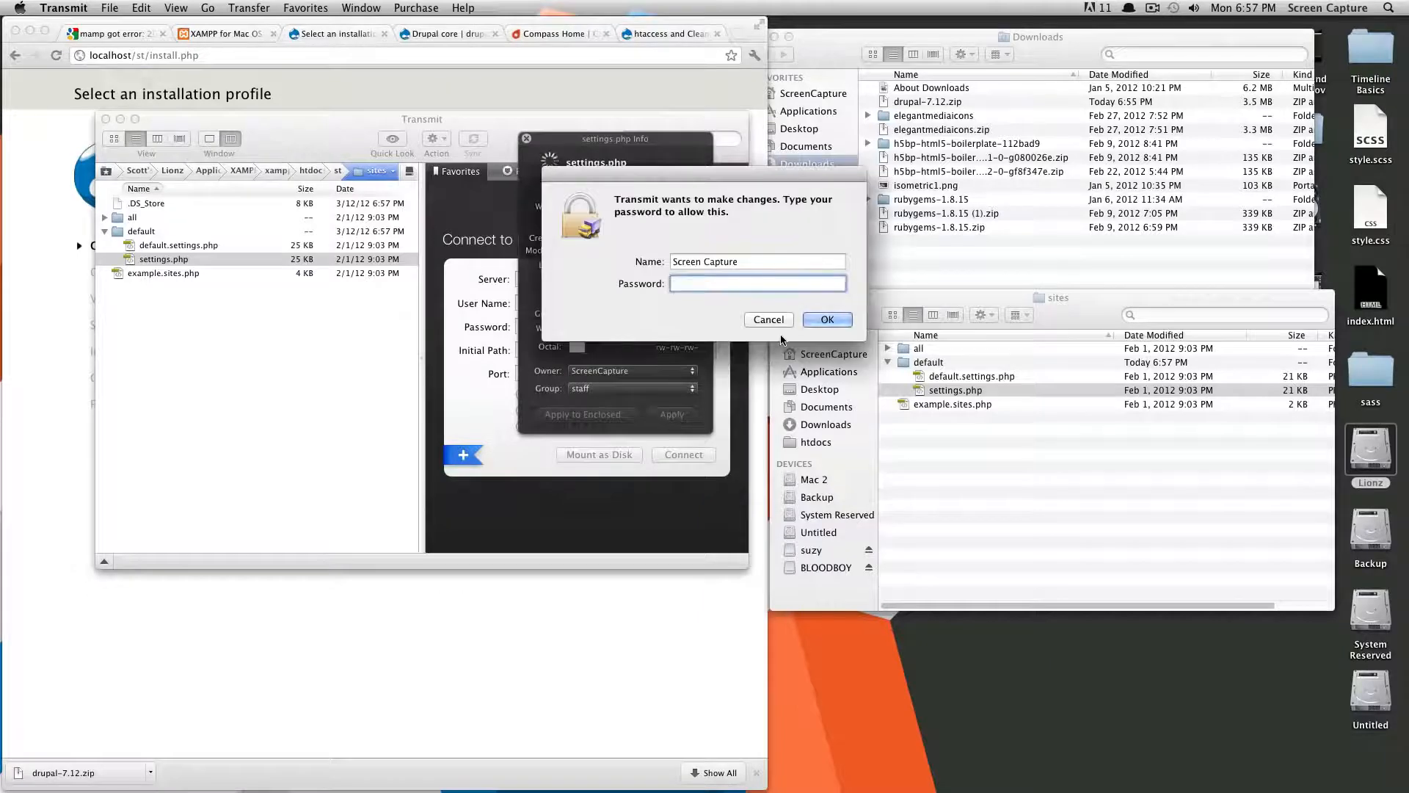
type("********")
key("Return")
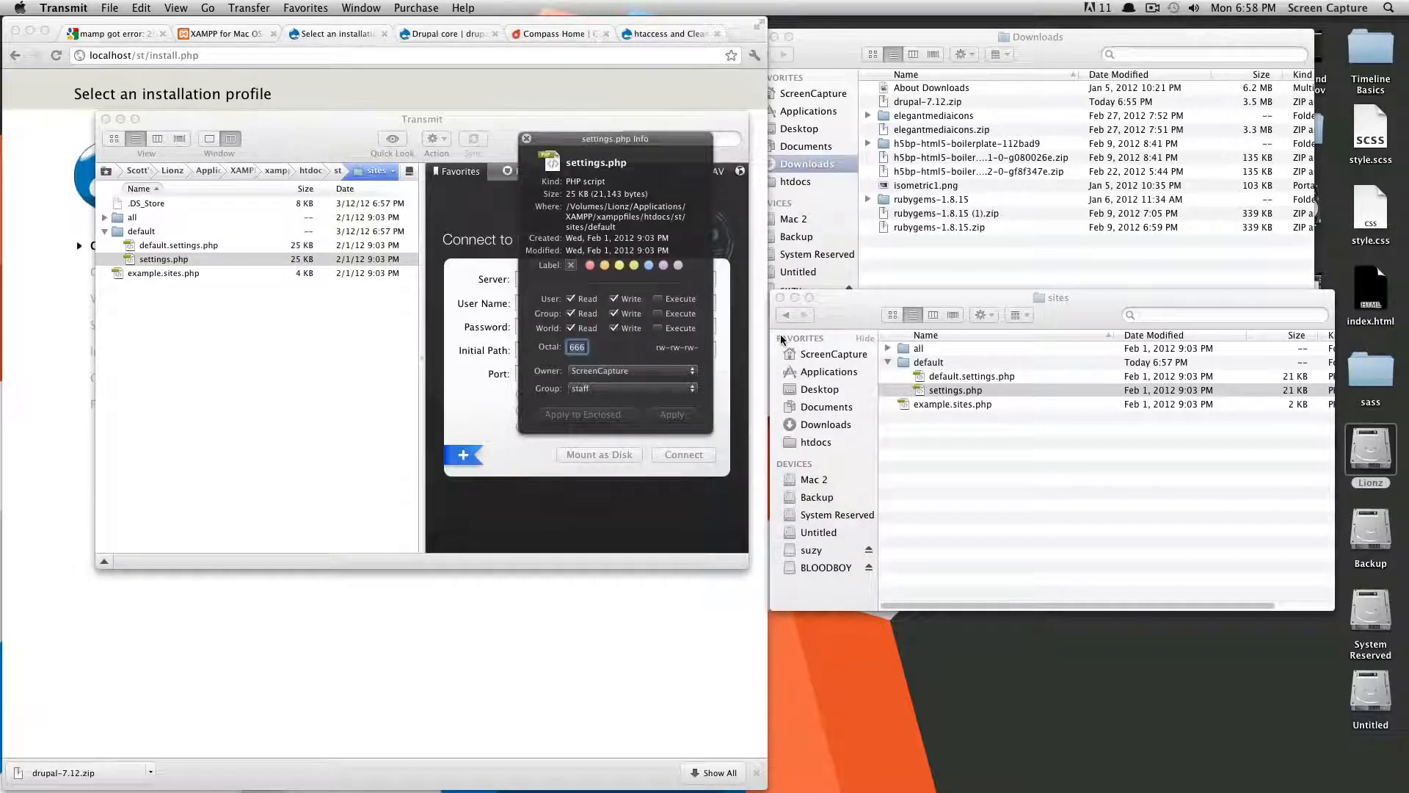
left_click_drag(571, 142, 497, 139)
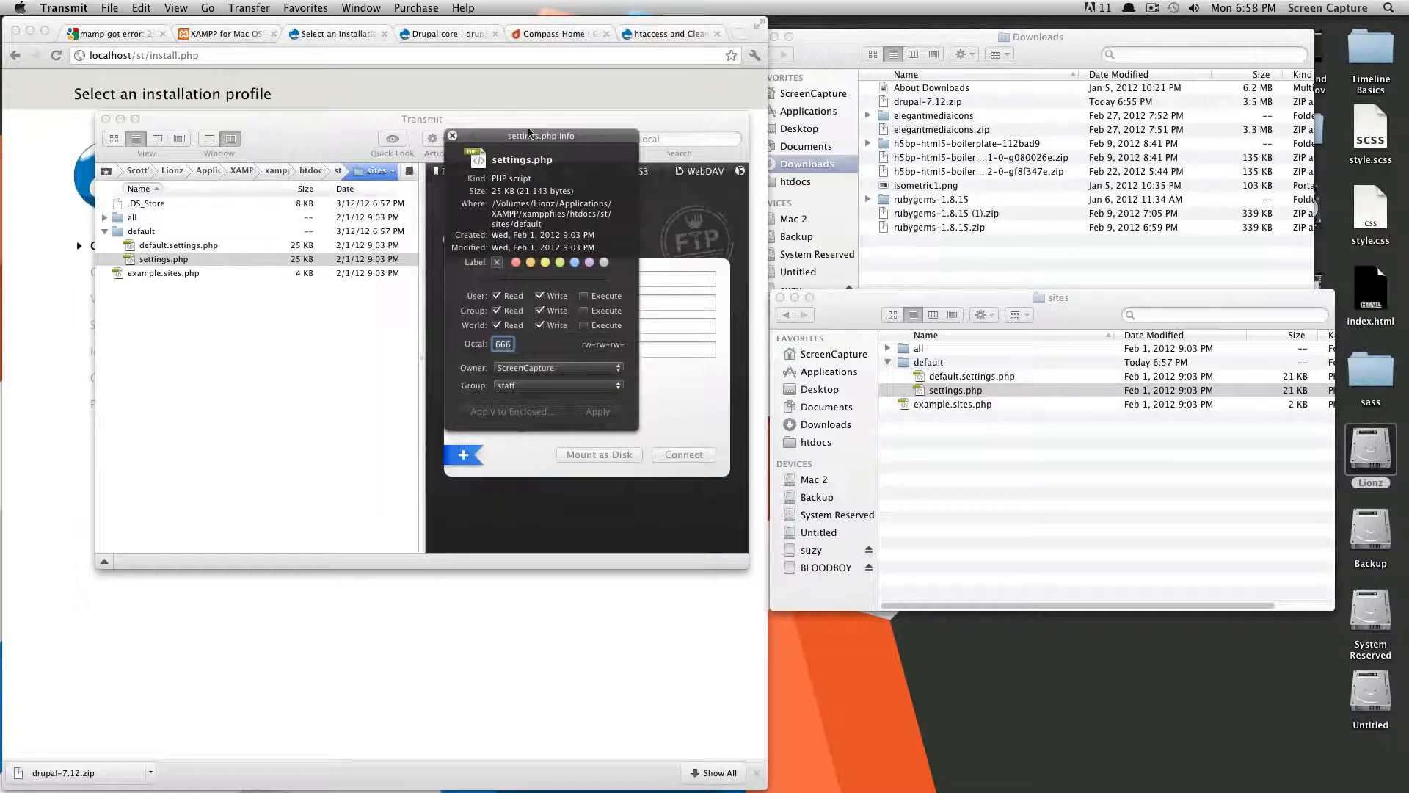
left_click(453, 136)
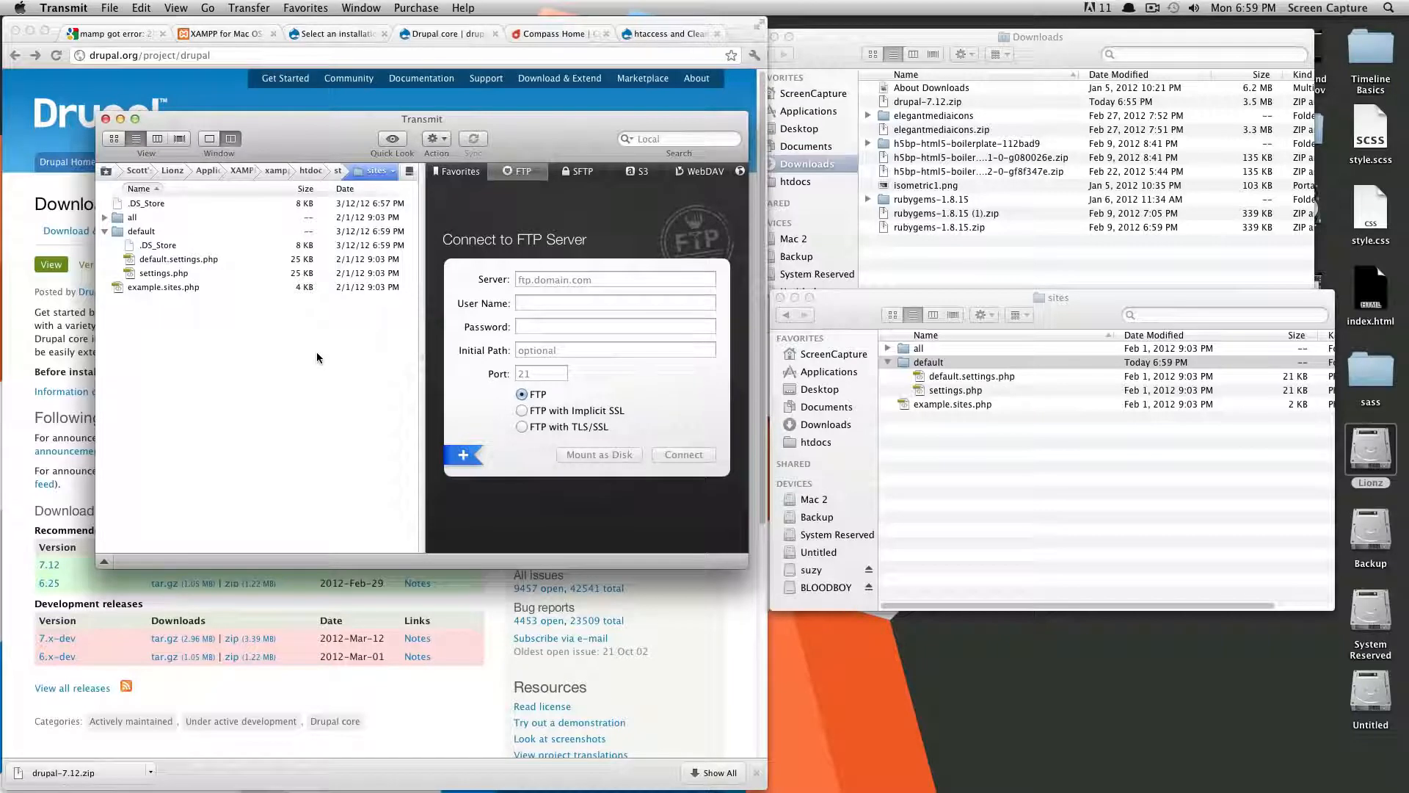
Step: Switch to Finder, create a new folder named files in sites, and move it into the default folder
left_click(910, 361)
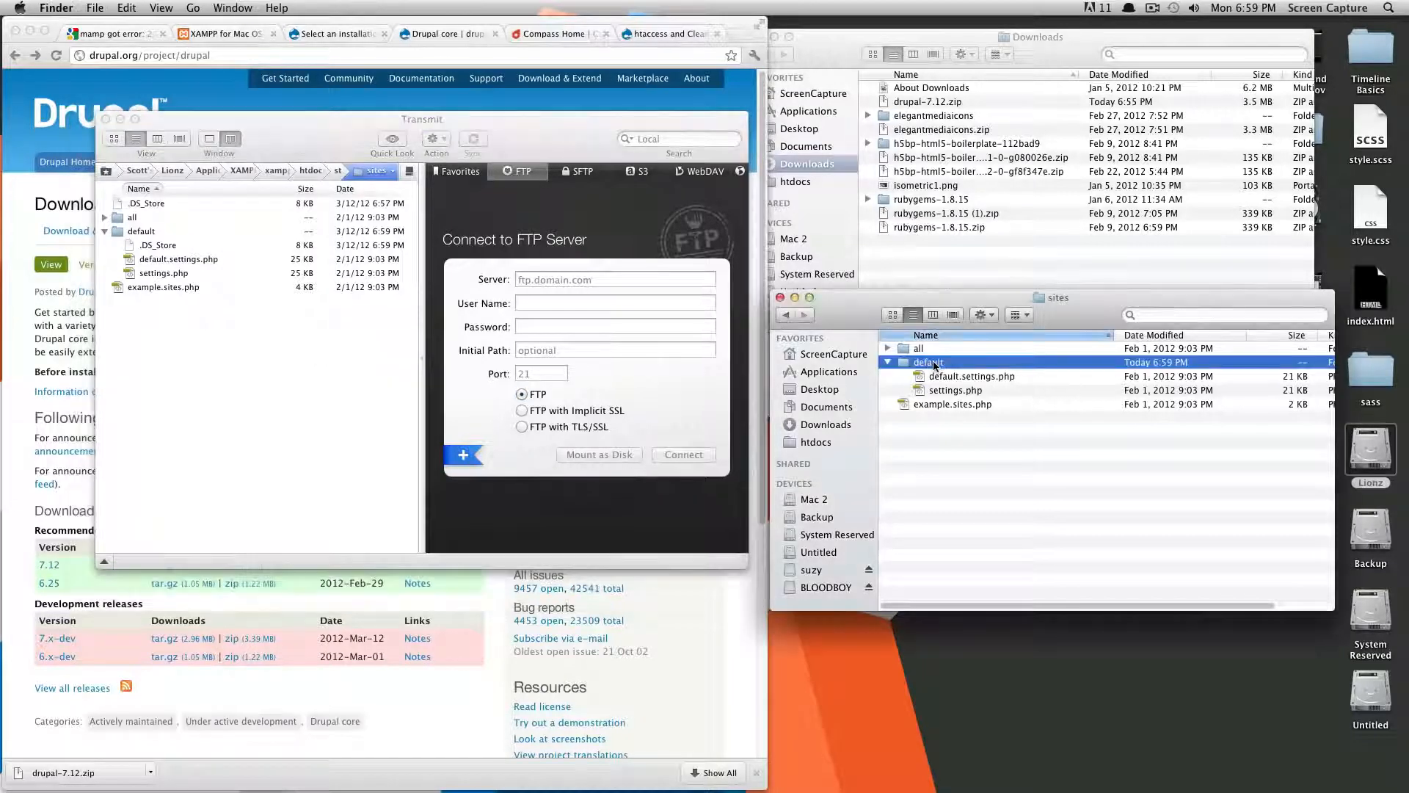
right_click(932, 360)
left_click(891, 436)
left_click(948, 391)
key("super+shift+n")
type("files")
key("Return")
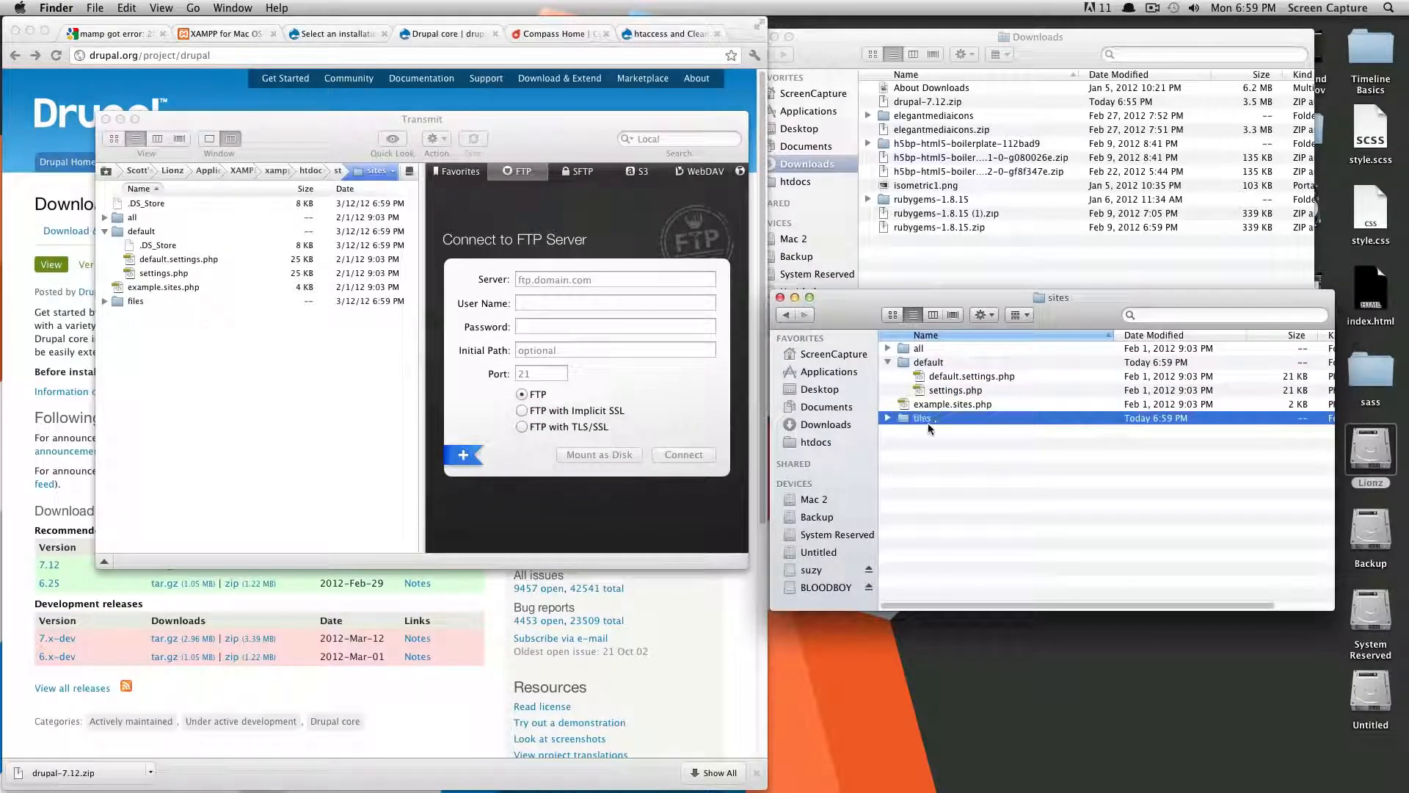
left_click_drag(928, 420, 919, 362)
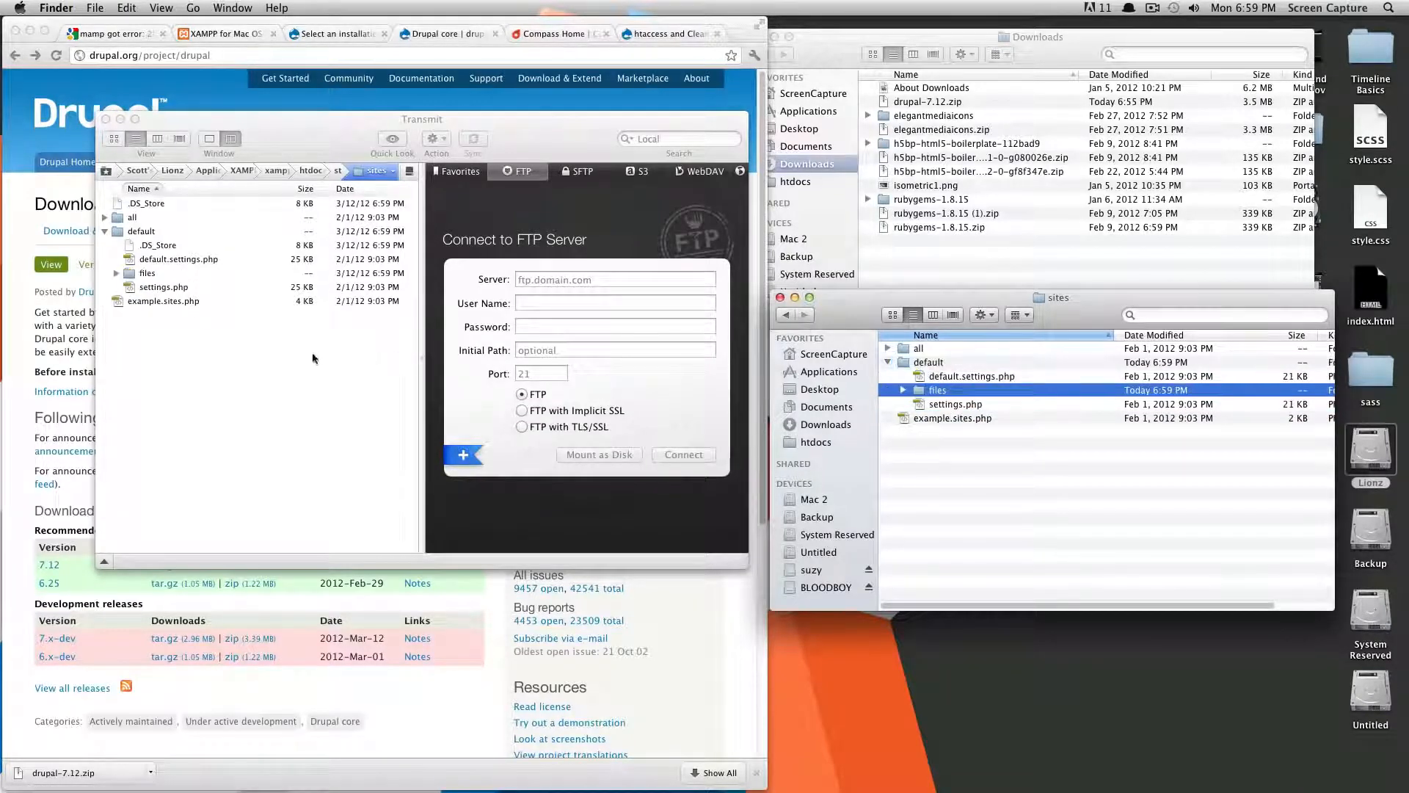
Step: In Transmit, grant group and world write permission on the files folder in sites/default, apply it, and close the folder info
right_click(130, 273)
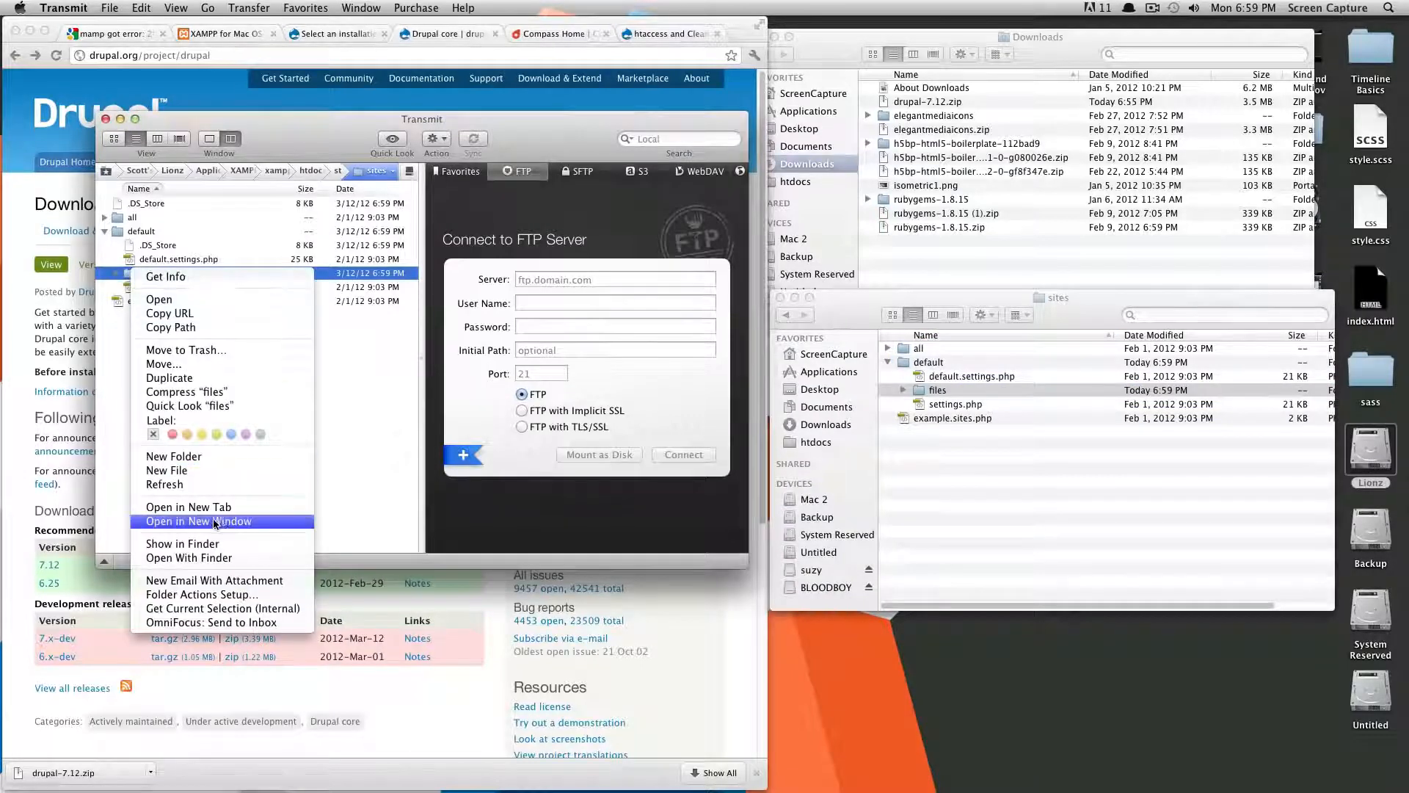
left_click(166, 277)
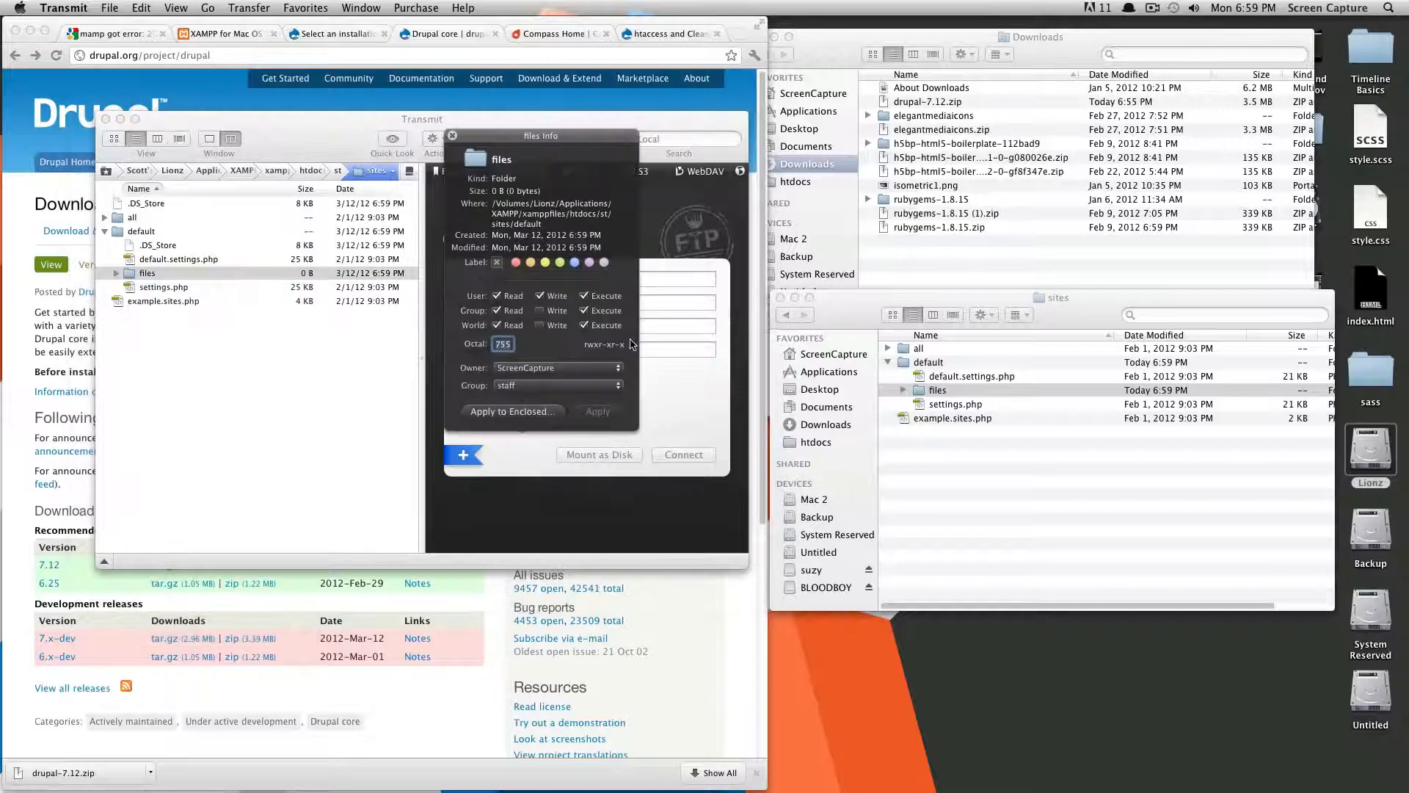
left_click(540, 310)
left_click(540, 325)
left_click(596, 412)
left_click(452, 136)
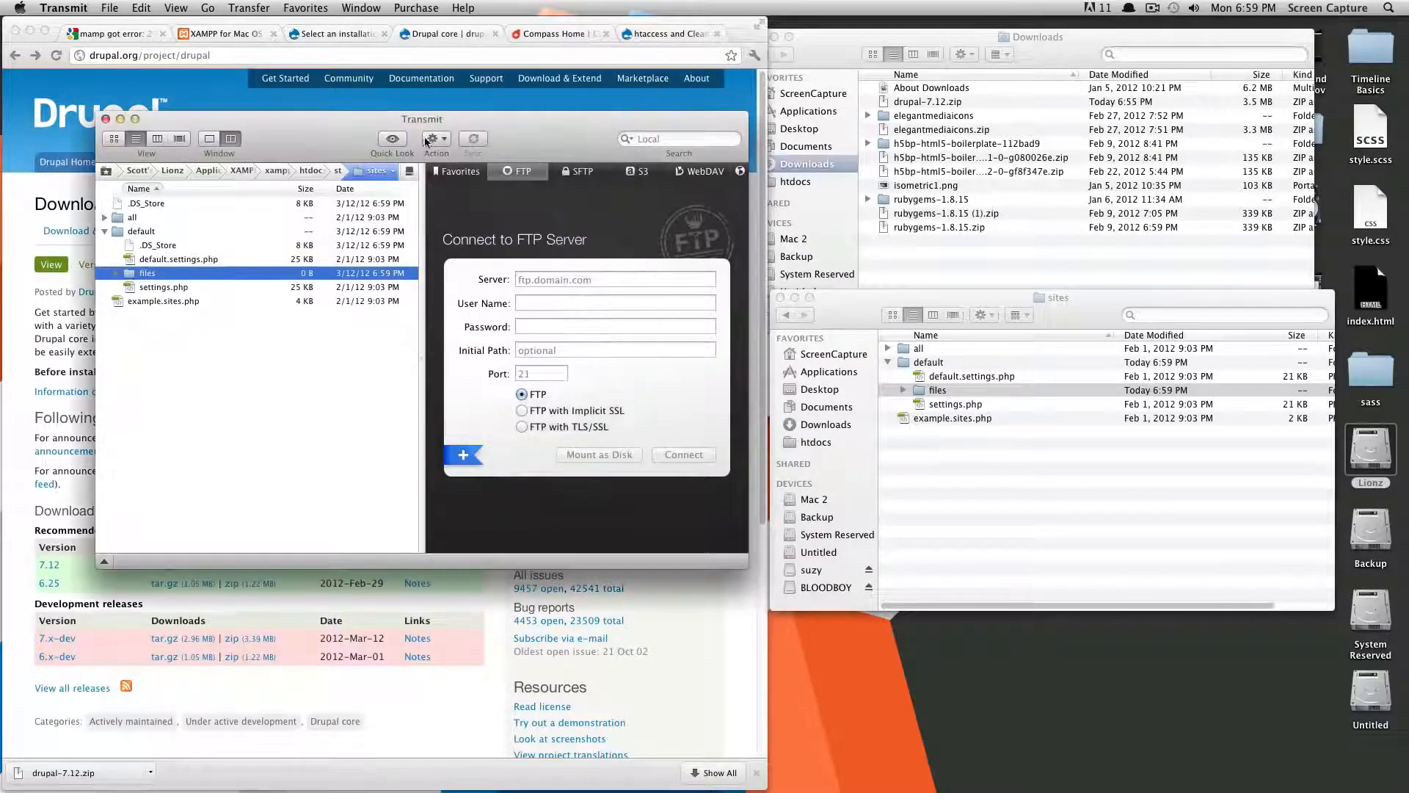
Step: Switch to the Drupal installer in Chrome and continue with the Standard profile and English (built-in) as the language
left_click(337, 95)
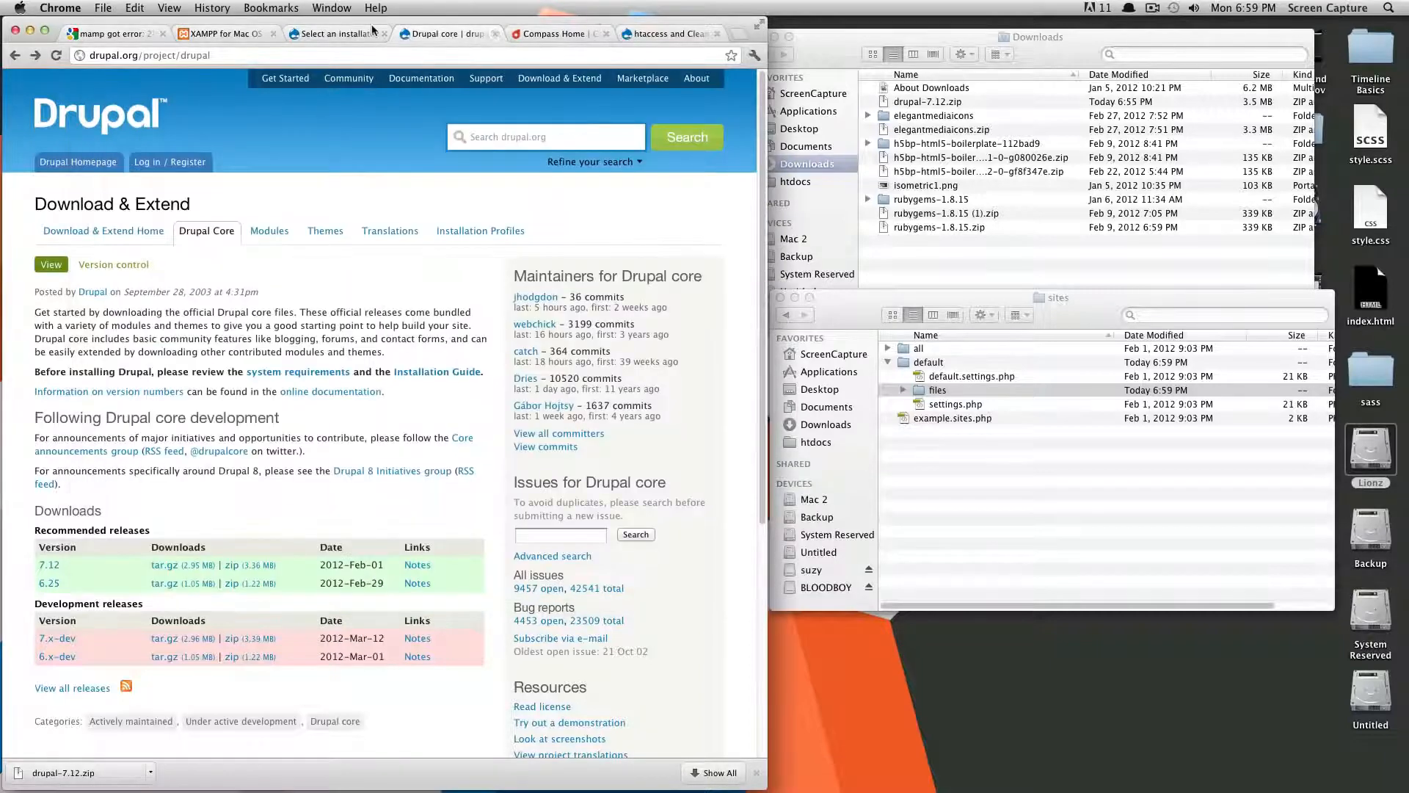
left_click(326, 34)
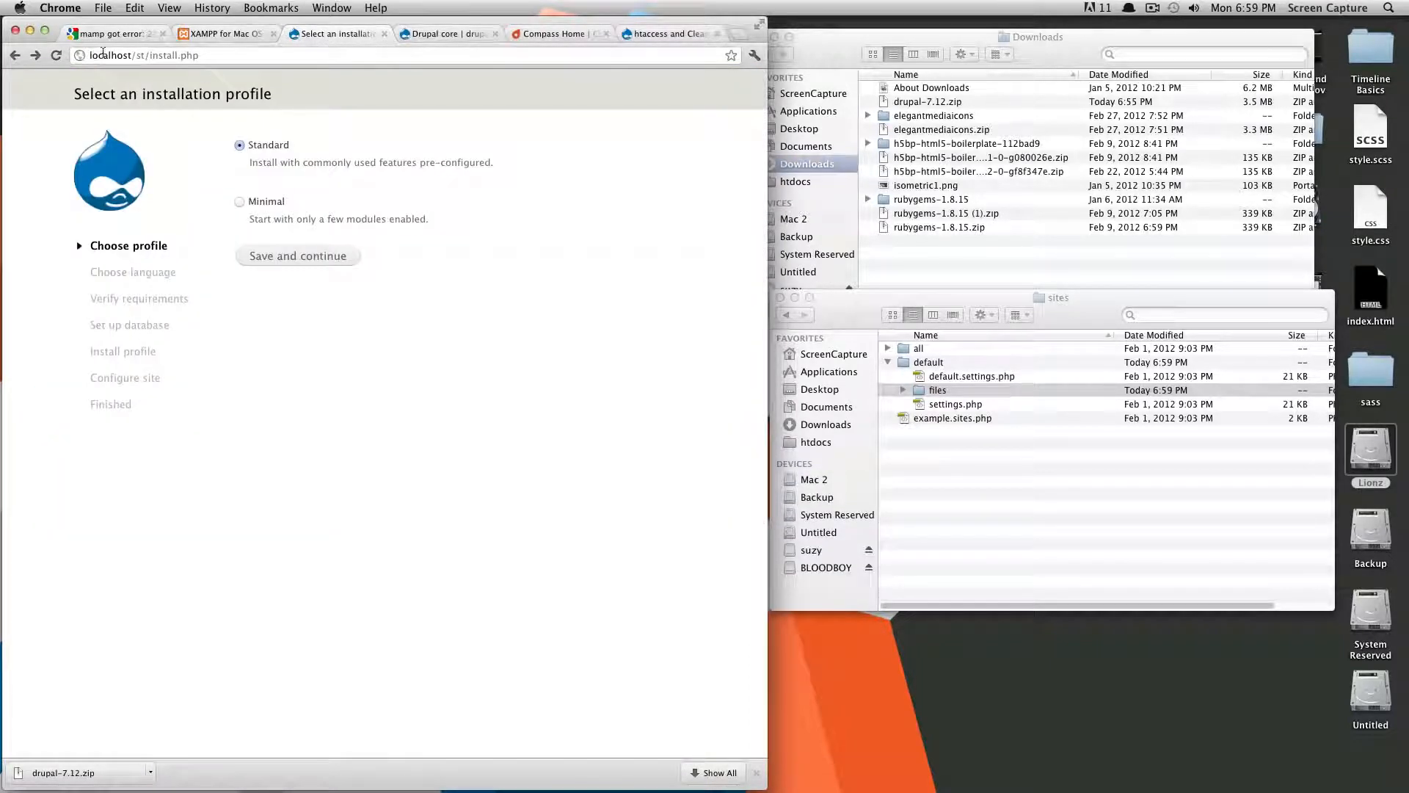
left_click_drag(89, 56, 146, 55)
left_click(145, 55)
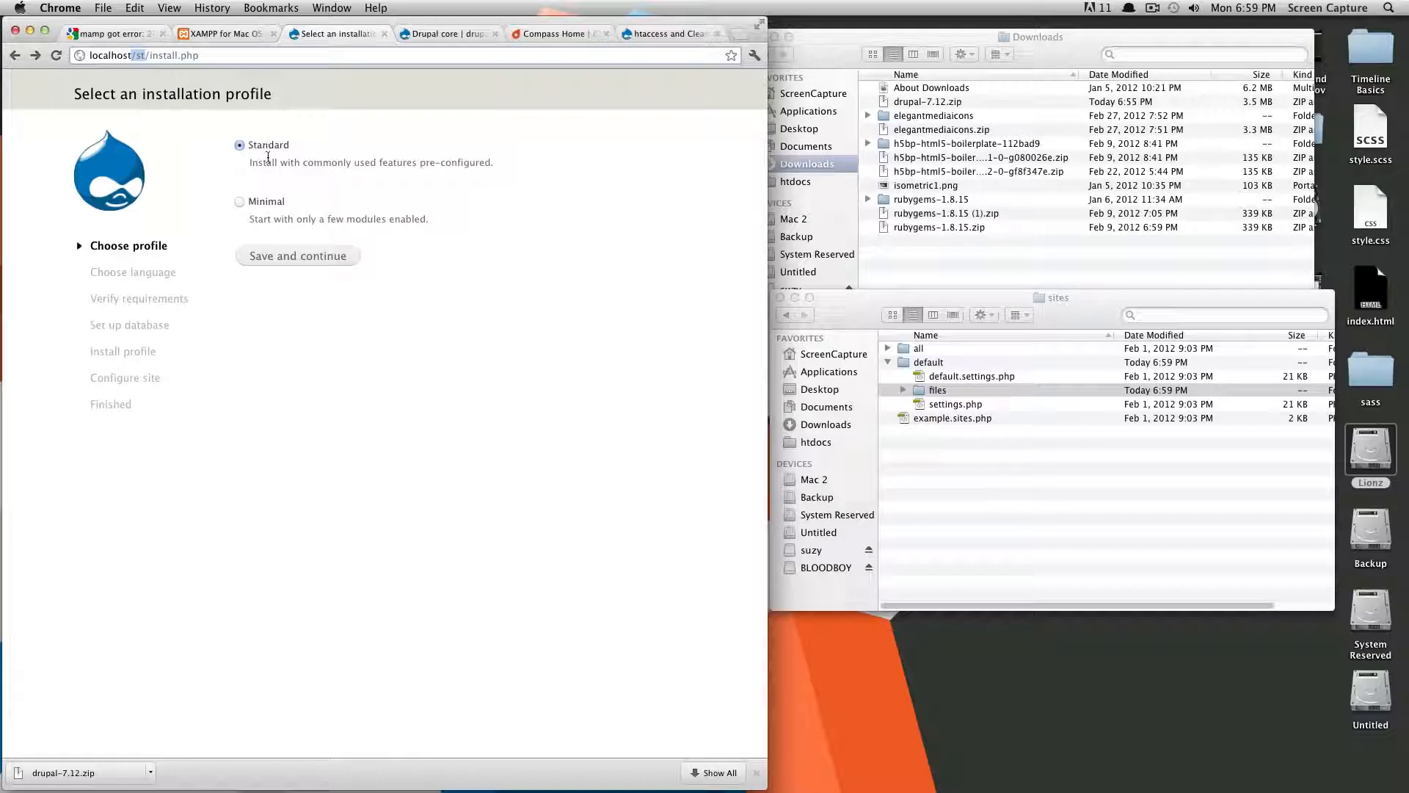
left_click(321, 254)
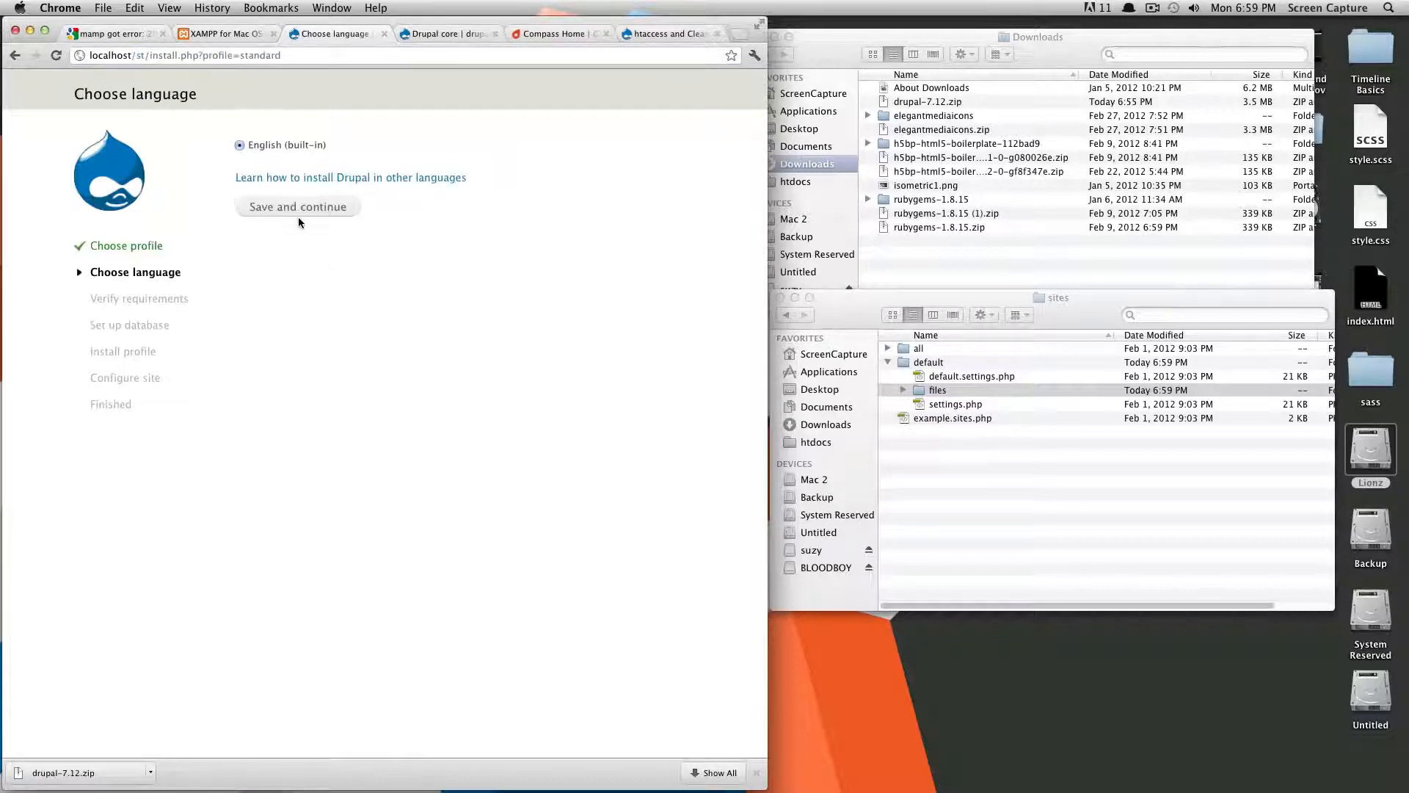
left_click(302, 209)
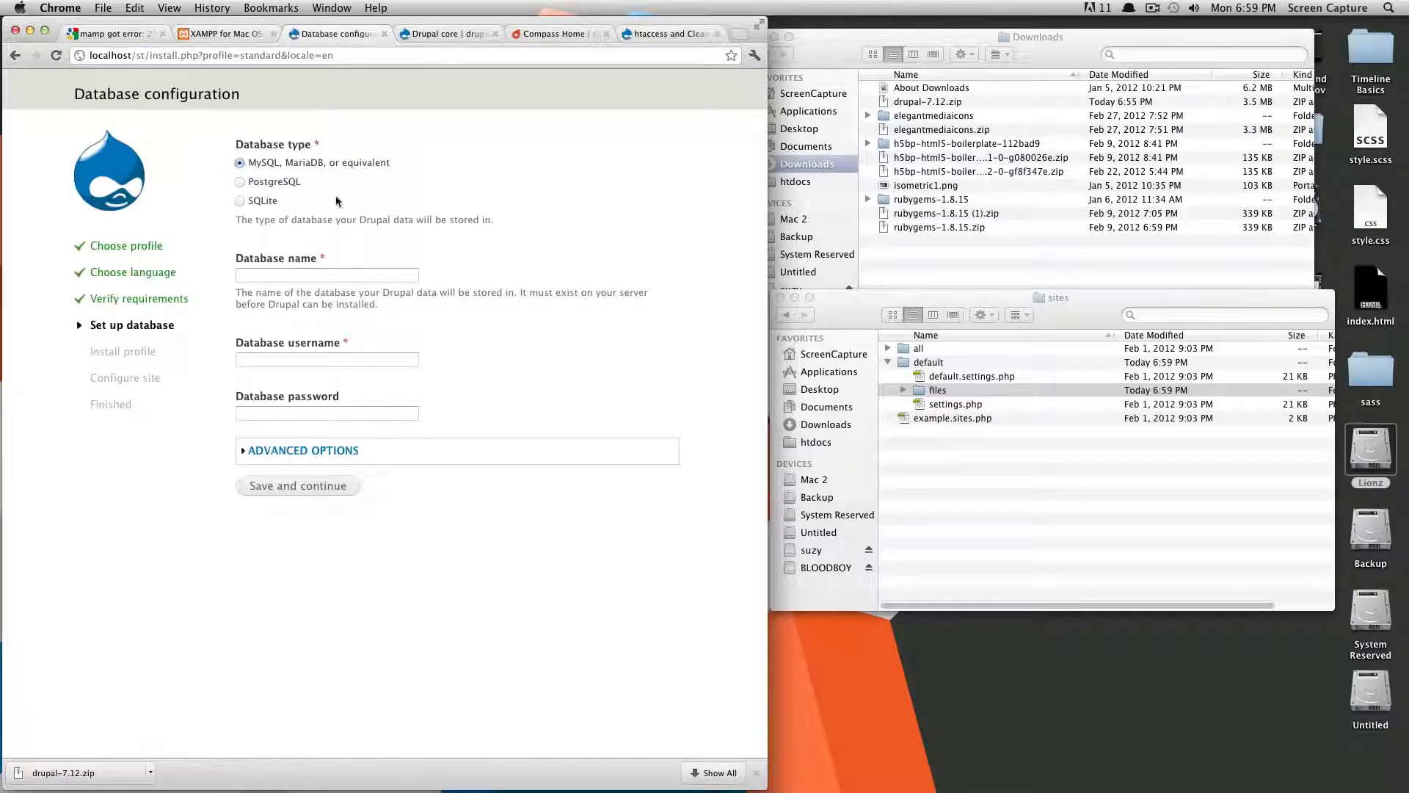
Step: Set the database name to d7_st and the username to root, leave the database password empty, and continue the installation
left_click(384, 274)
type("d7")
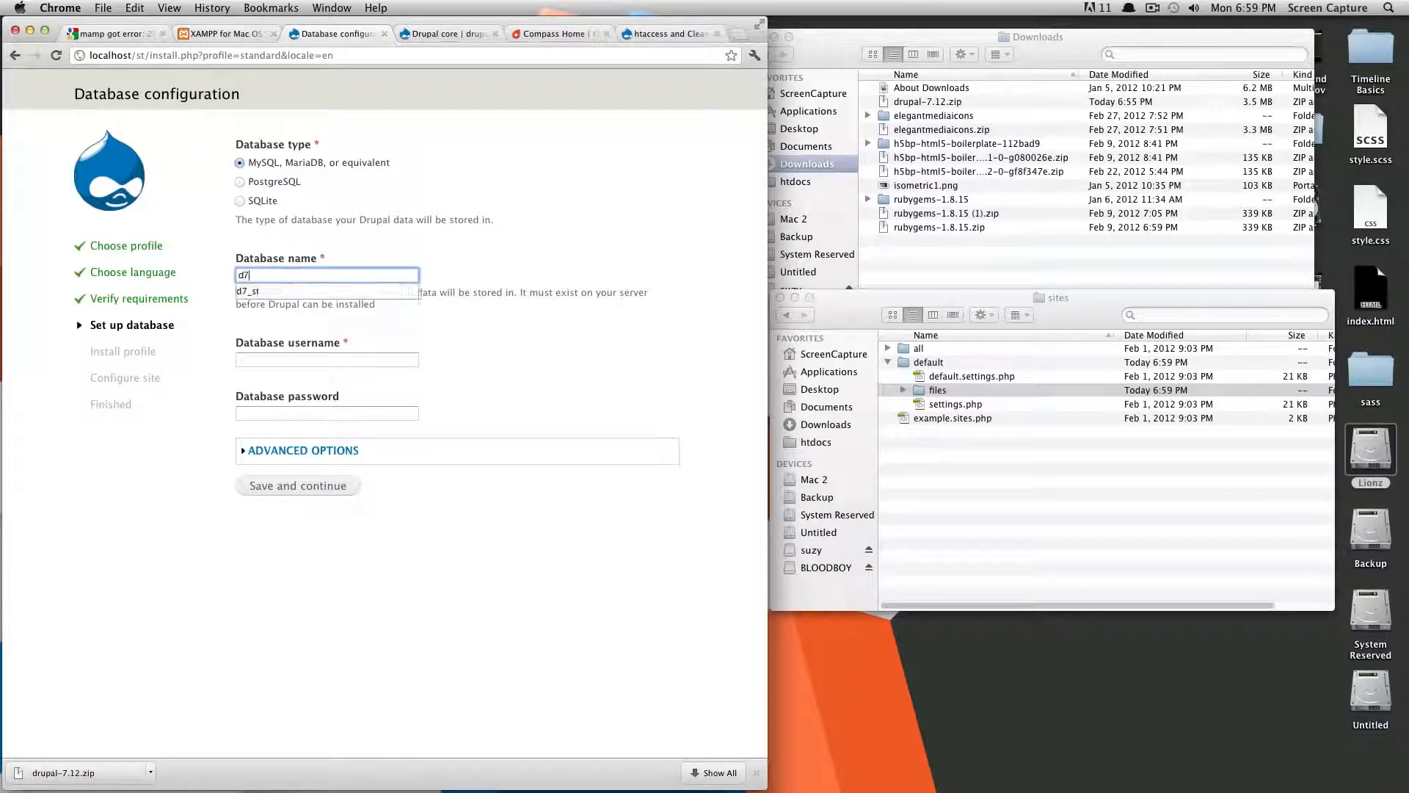
type("_st")
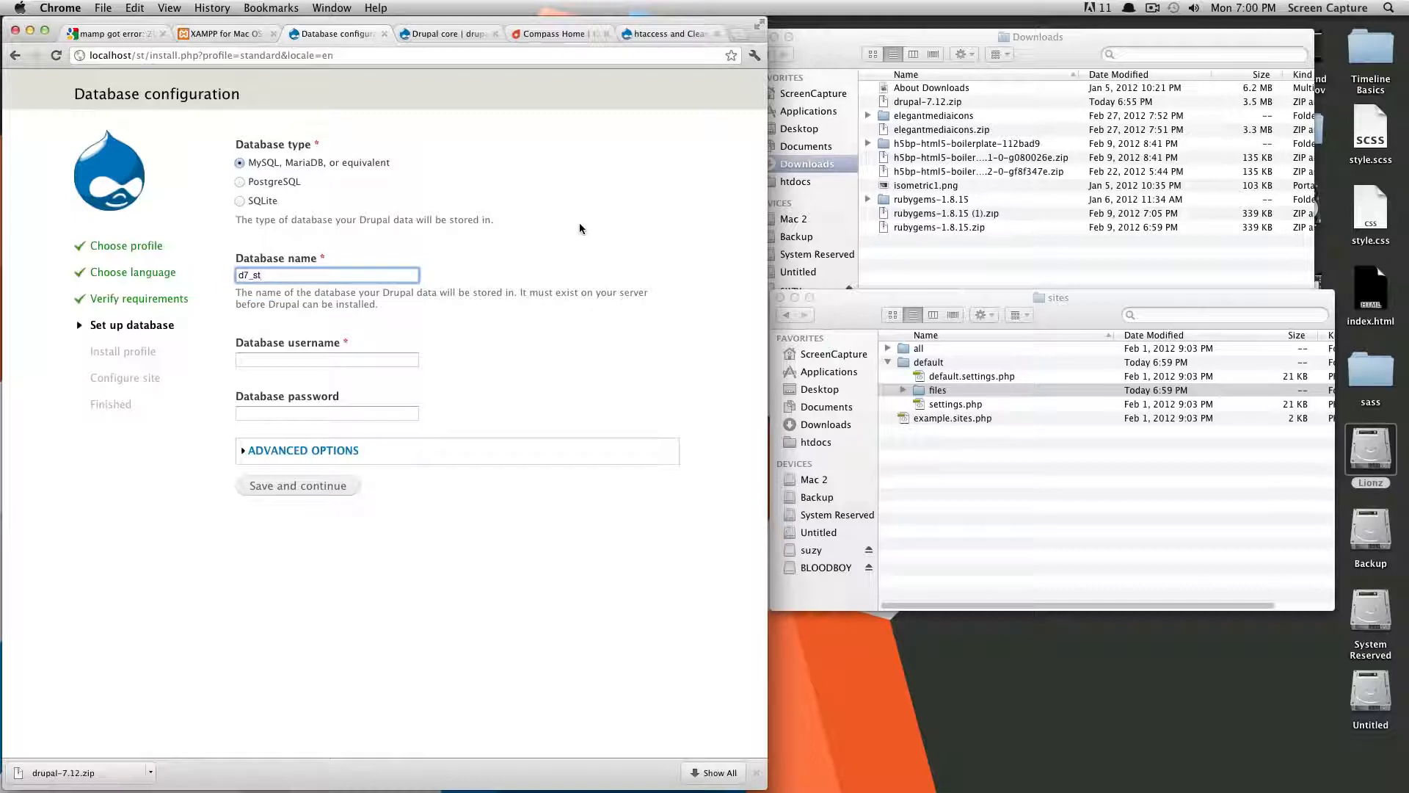
left_click(388, 359)
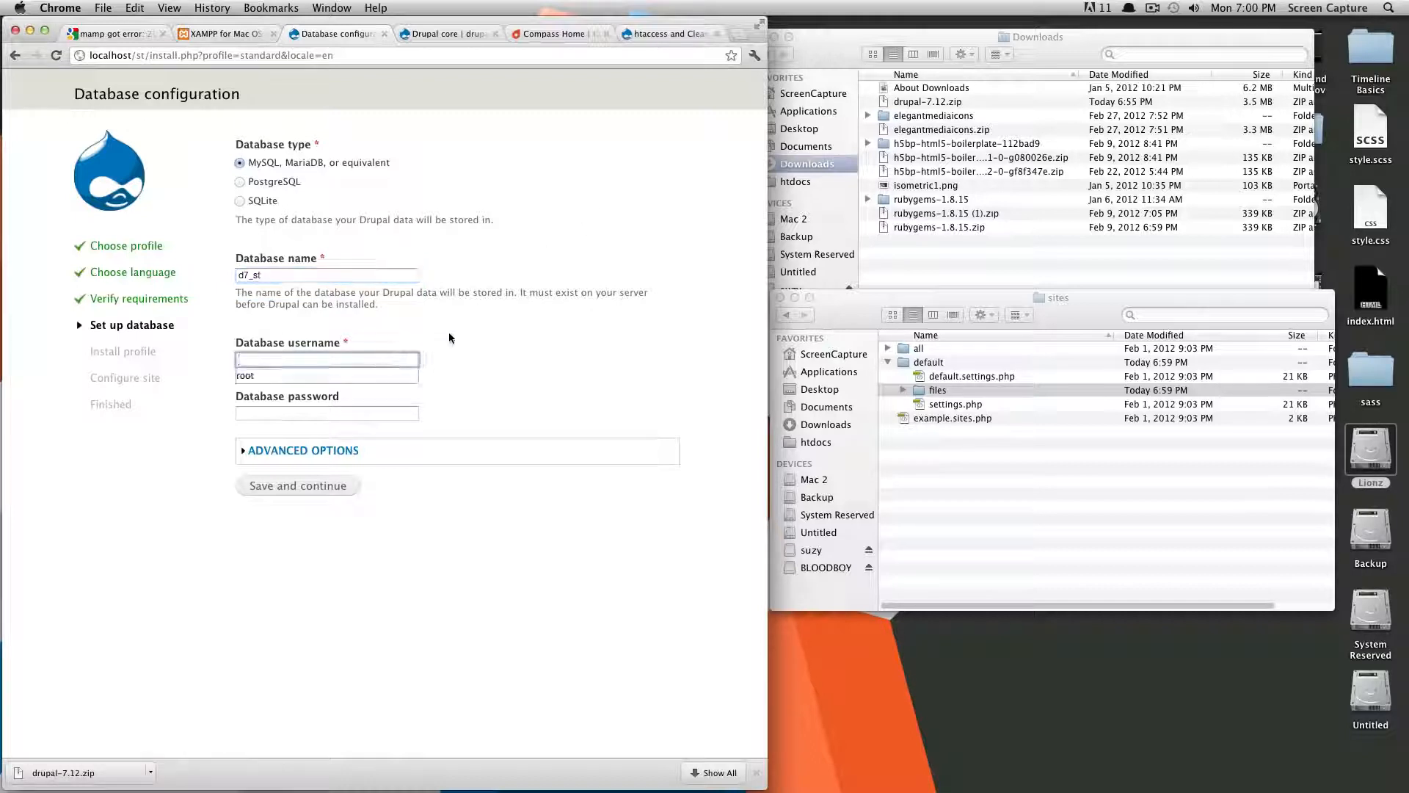
left_click(309, 375)
left_click(303, 412)
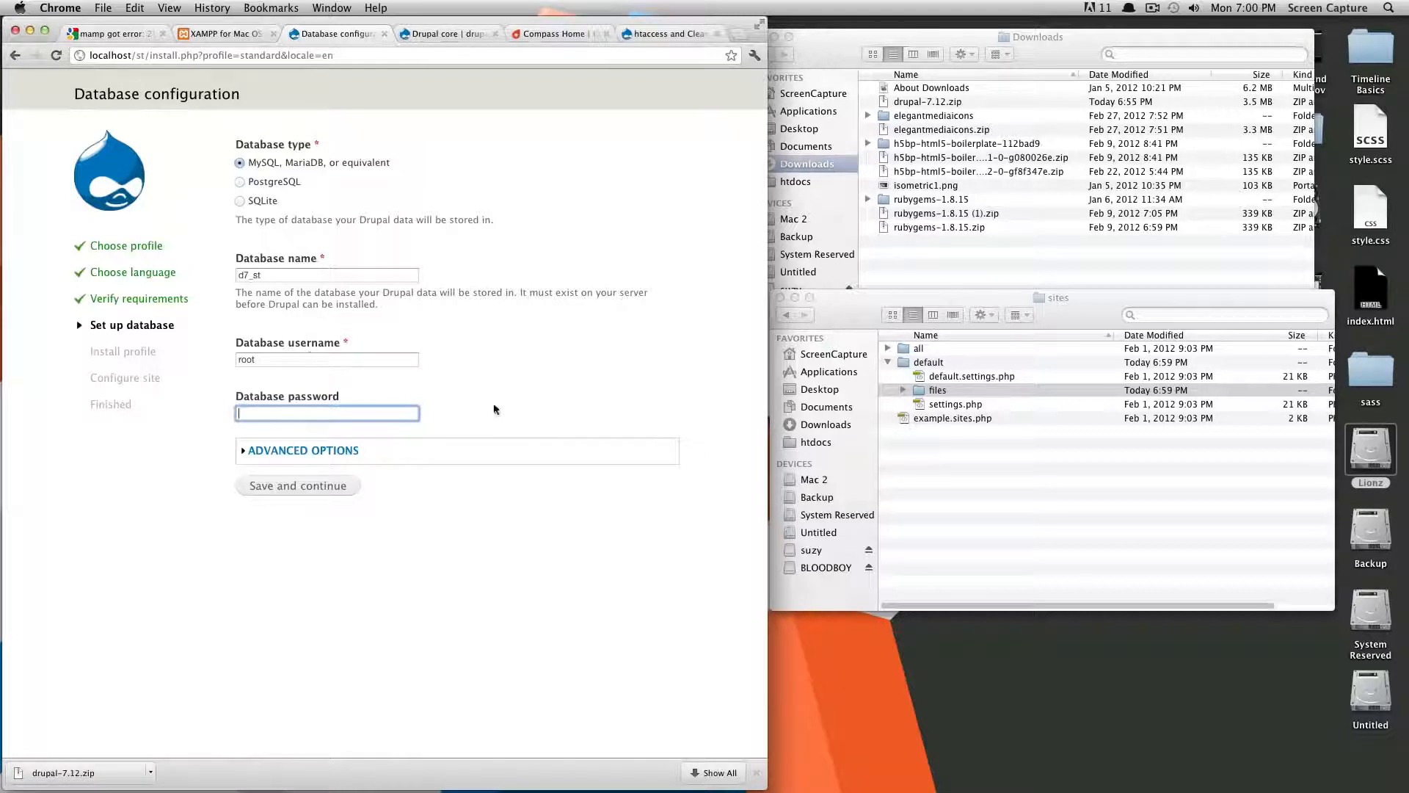
left_click(316, 488)
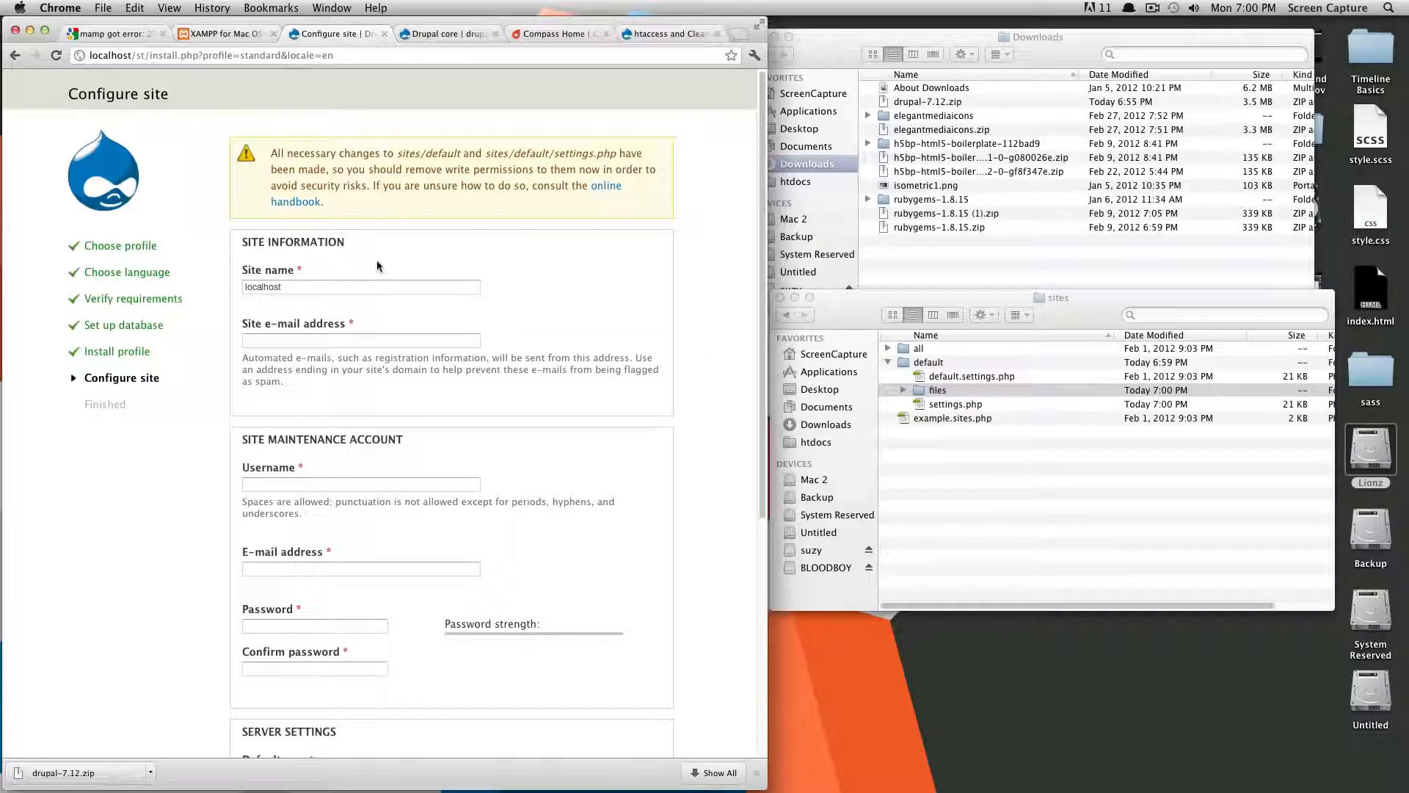
Step: Replace the site name with the site owner's full name and fill in the site e-mail address
double_click(311, 287)
scroll(323, 293, "down", 3)
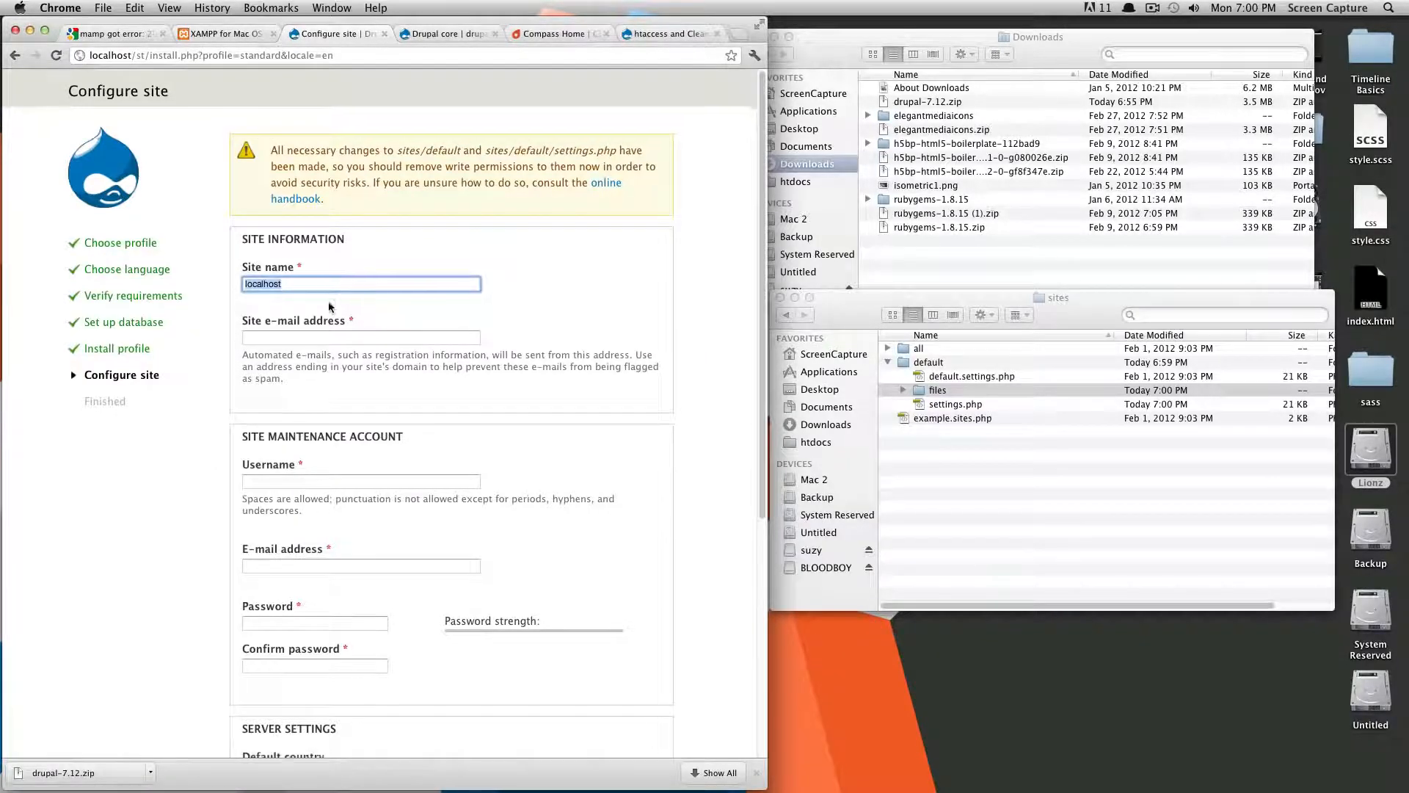
scroll(337, 309, "up", 2)
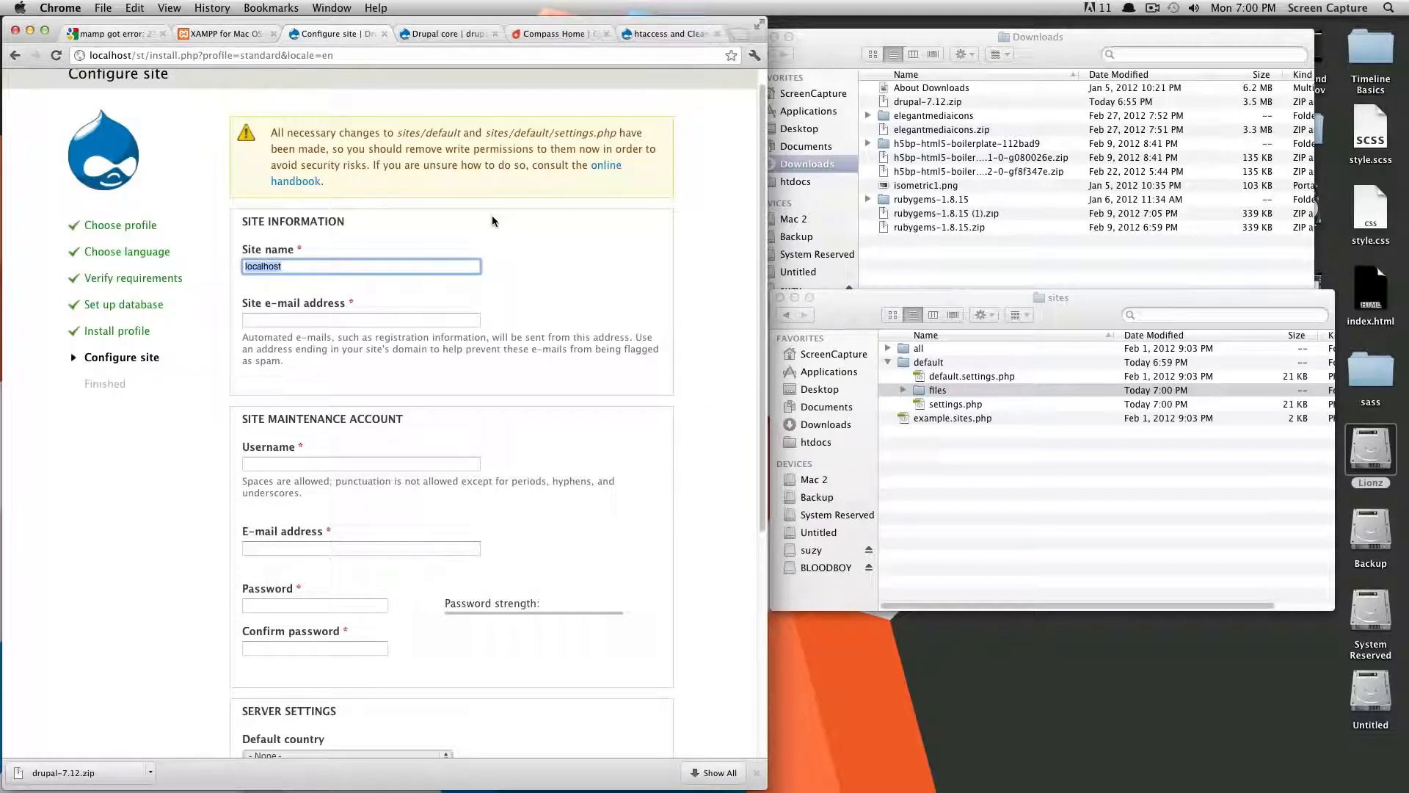
type("S")
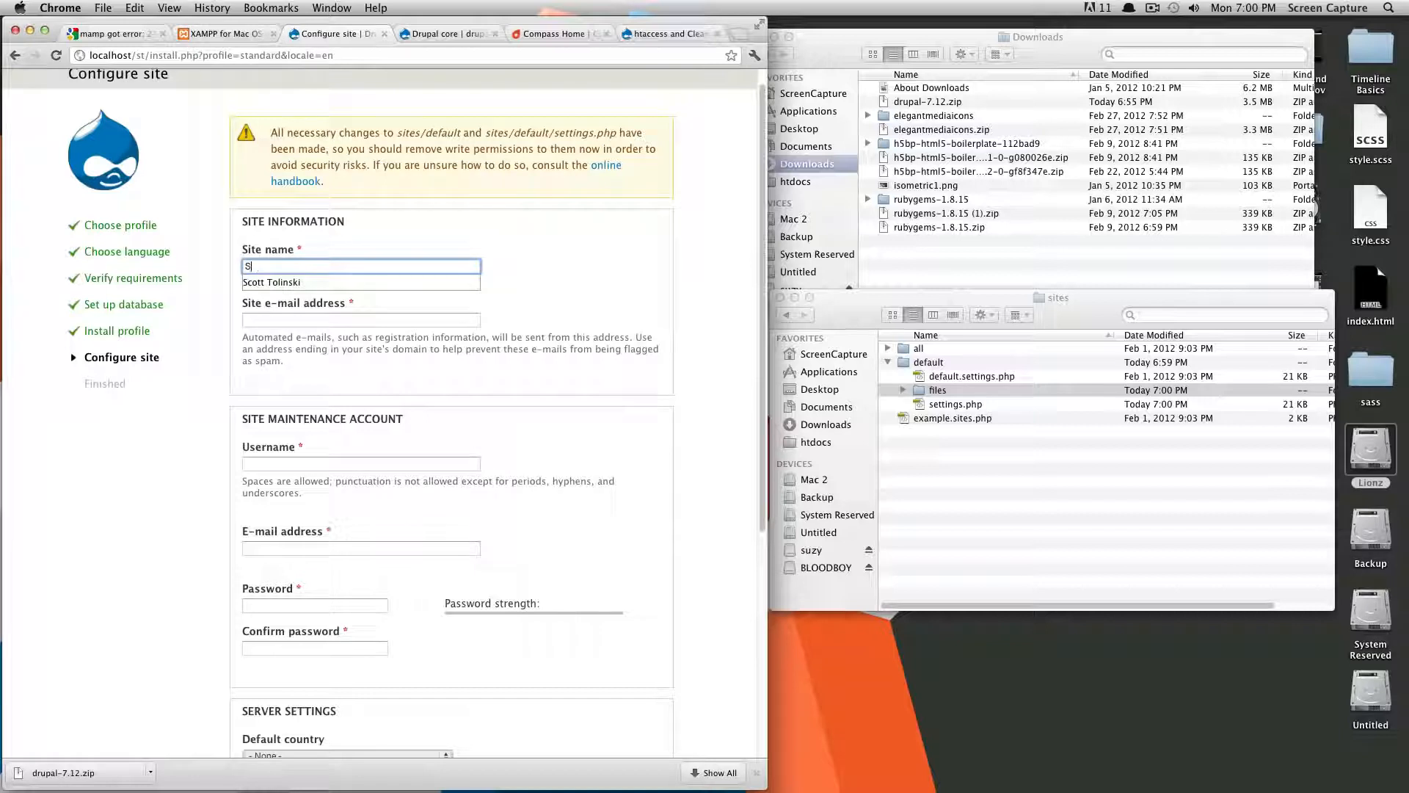
key("Down")
key("Return")
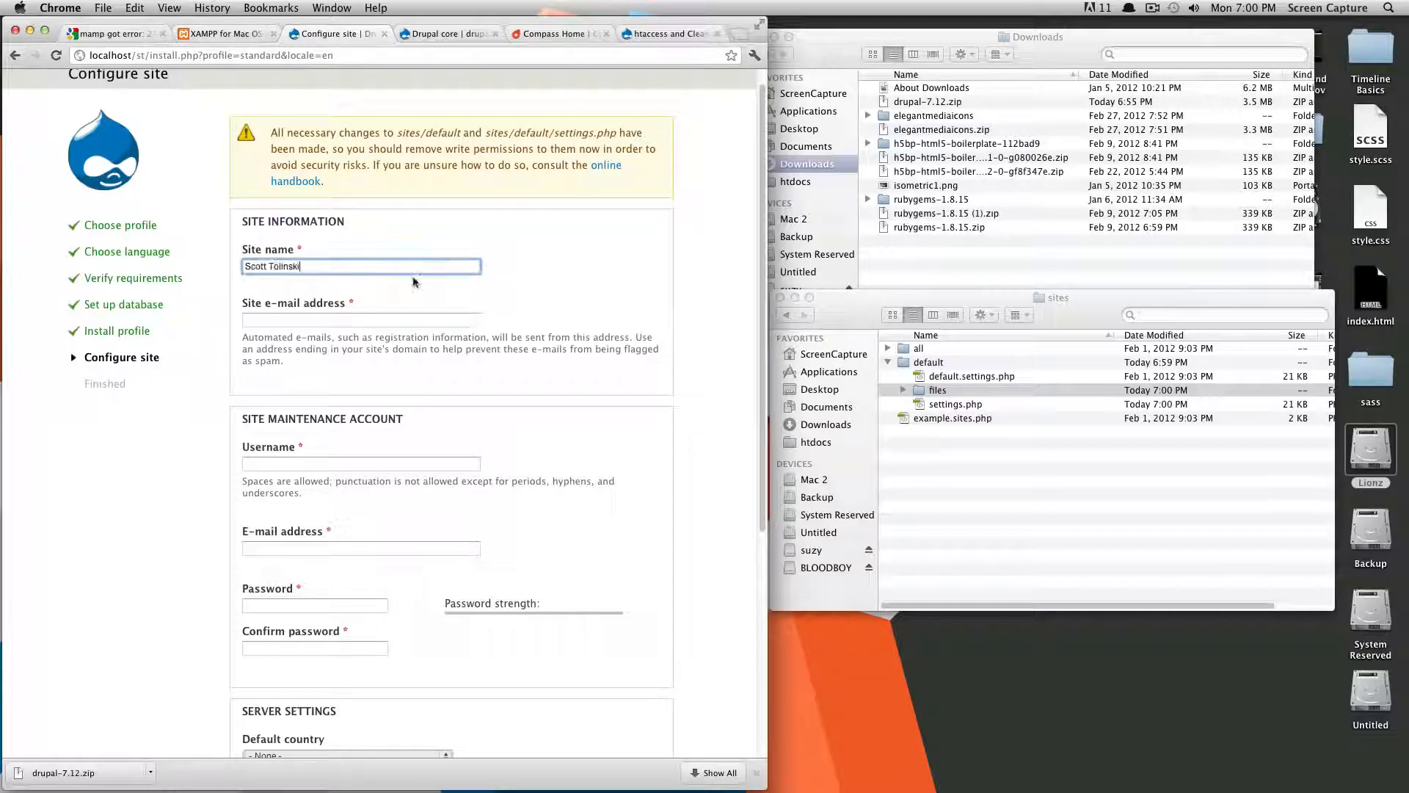
left_click(401, 318)
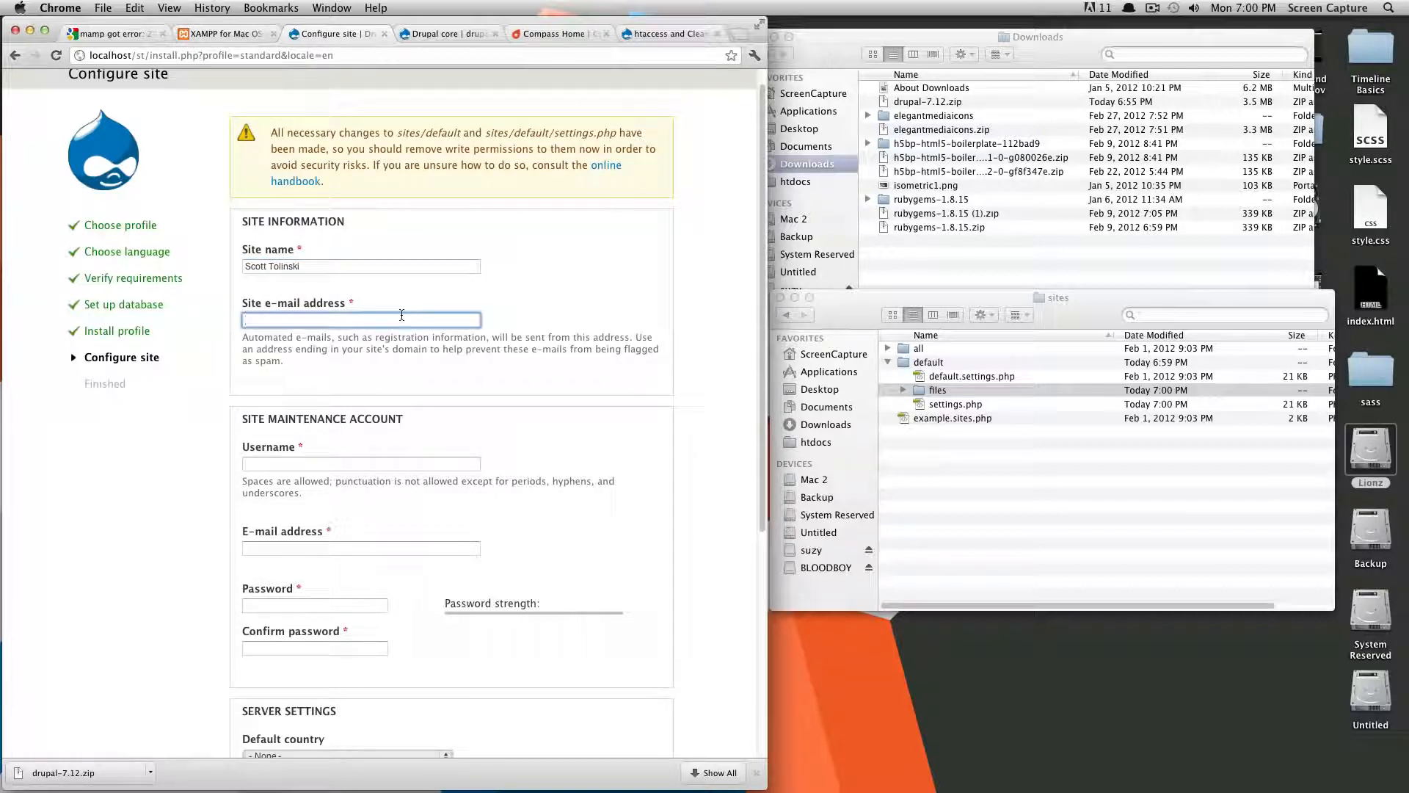
type("sc")
key("Down")
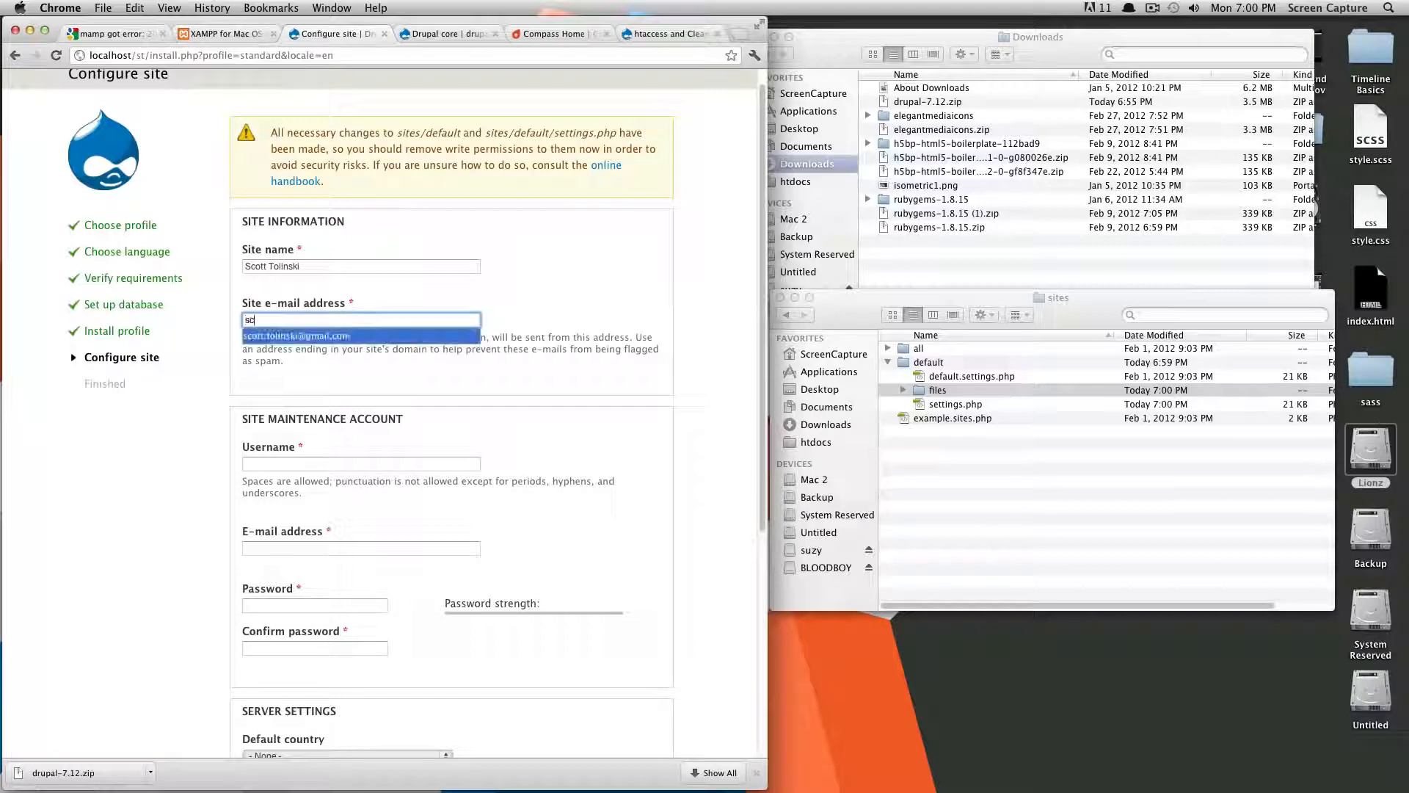
key("Return")
Step: Set the site maintenance account's username to admin
scroll(411, 388, "down", 5)
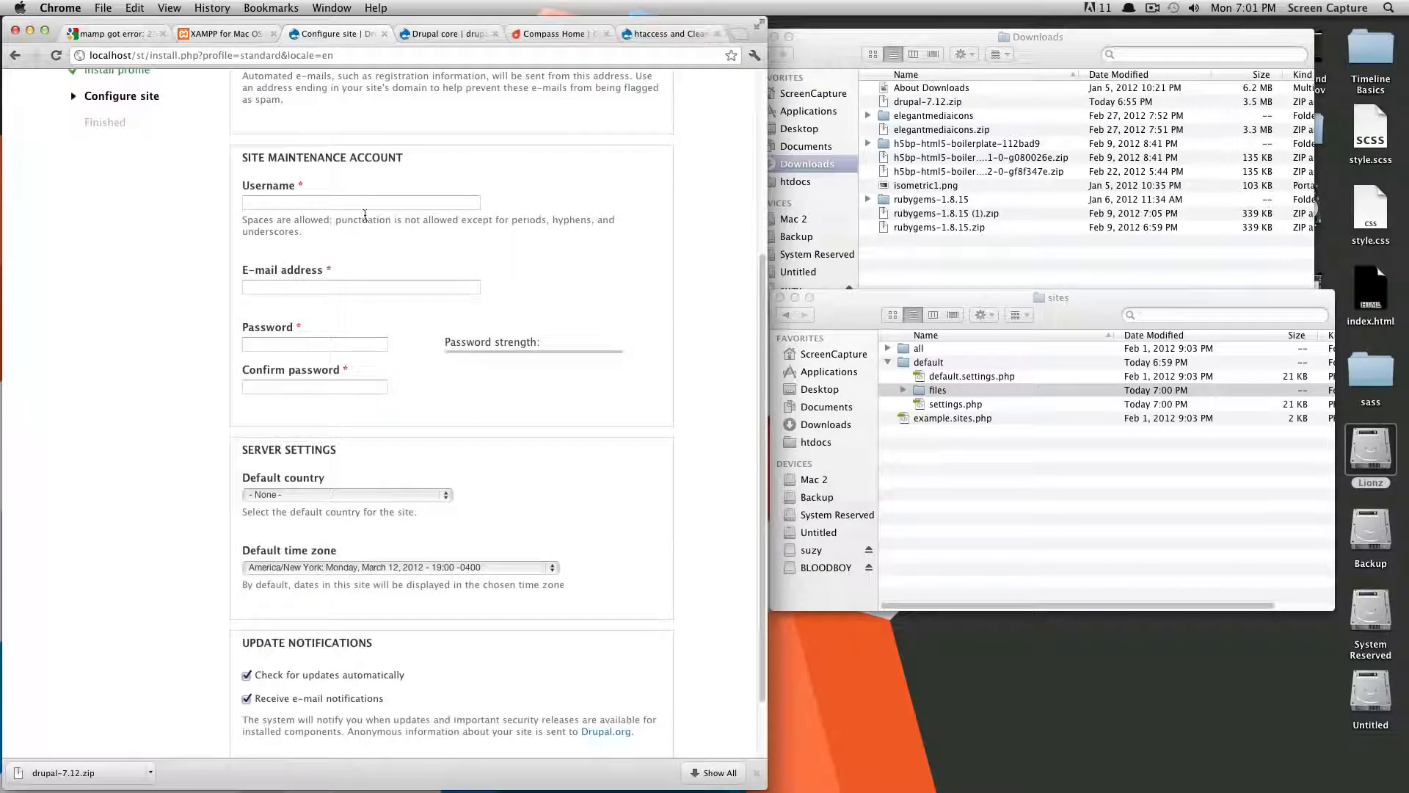
left_click(347, 203)
left_click(332, 217)
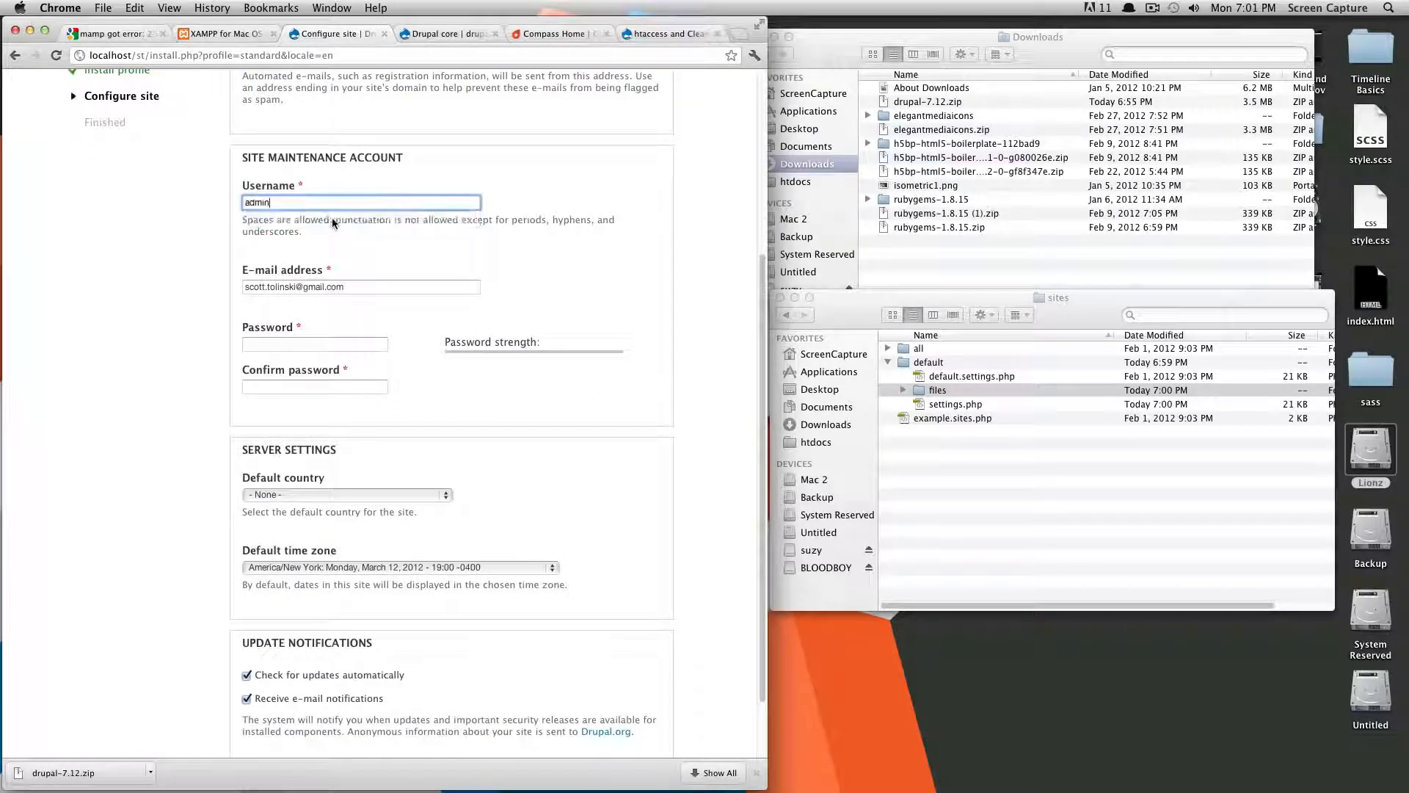
Step: Enter and confirm the password for the site maintenance account
left_click(328, 348)
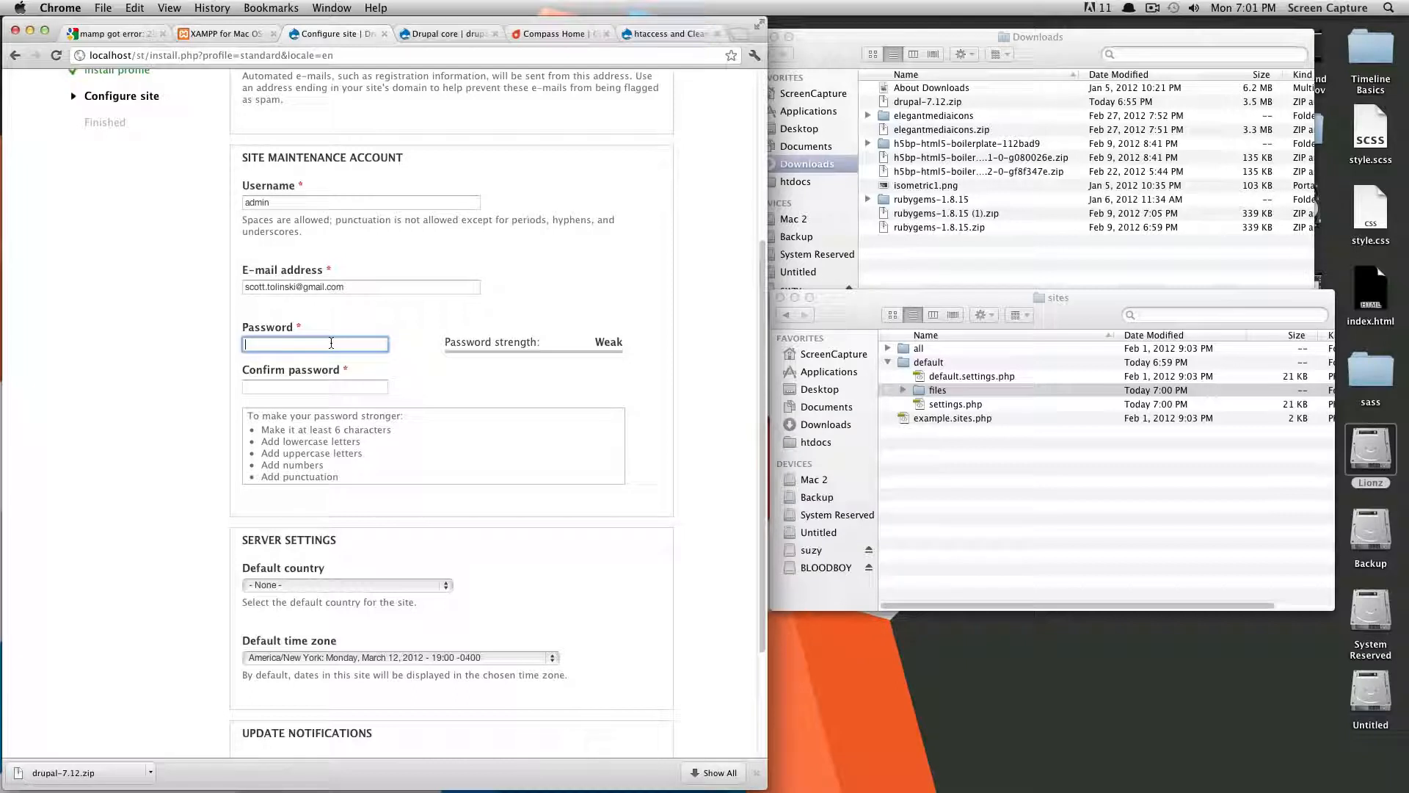
type("••••••")
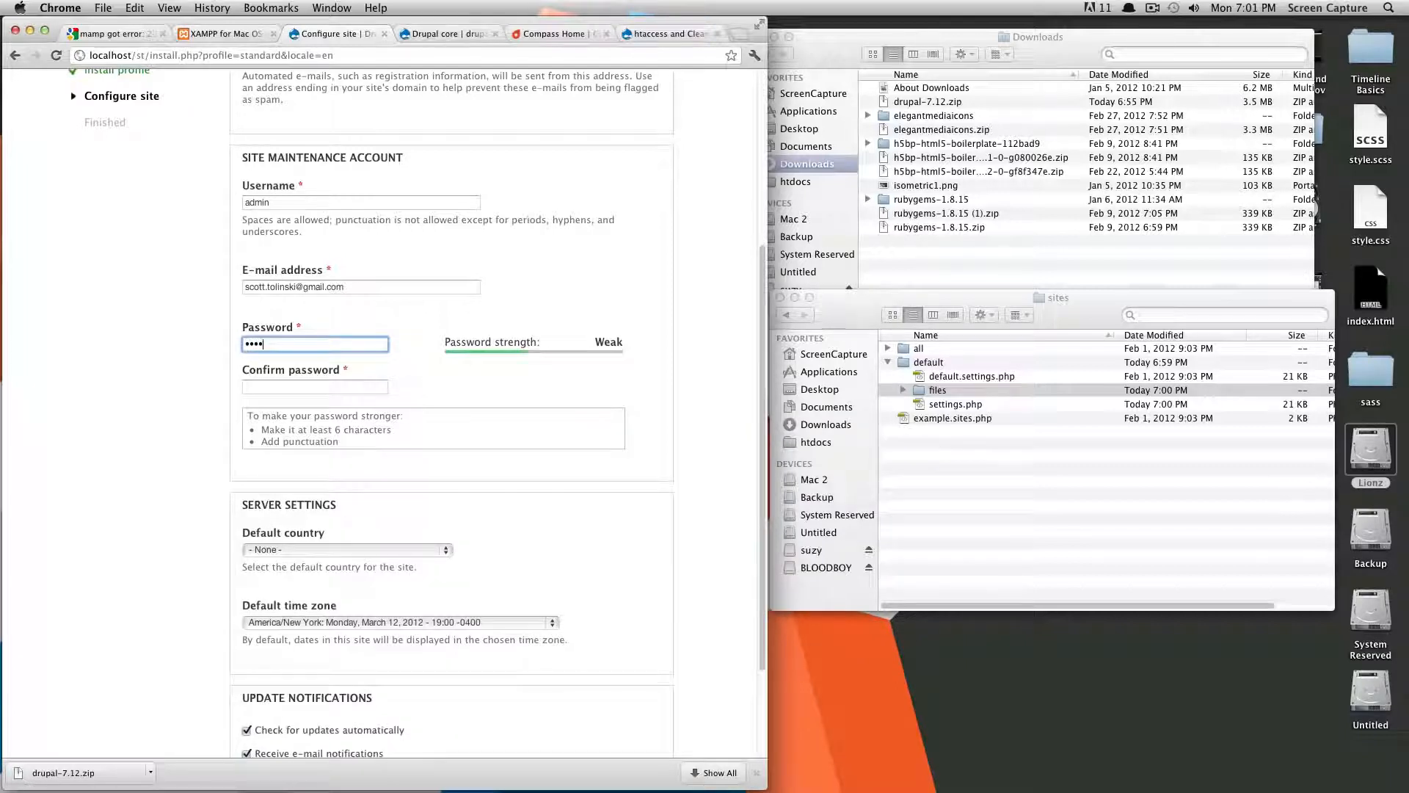
type("•")
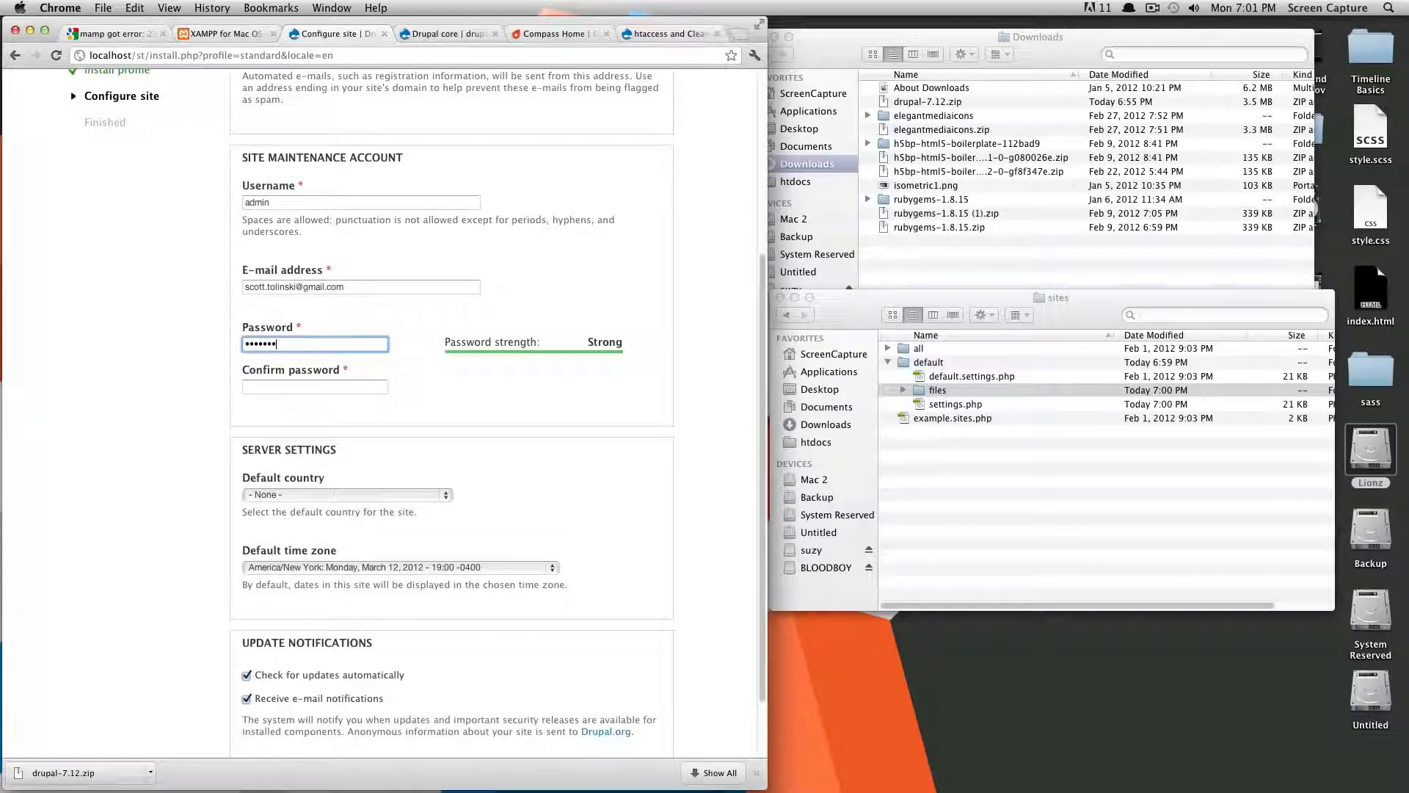
type("••")
key("Tab")
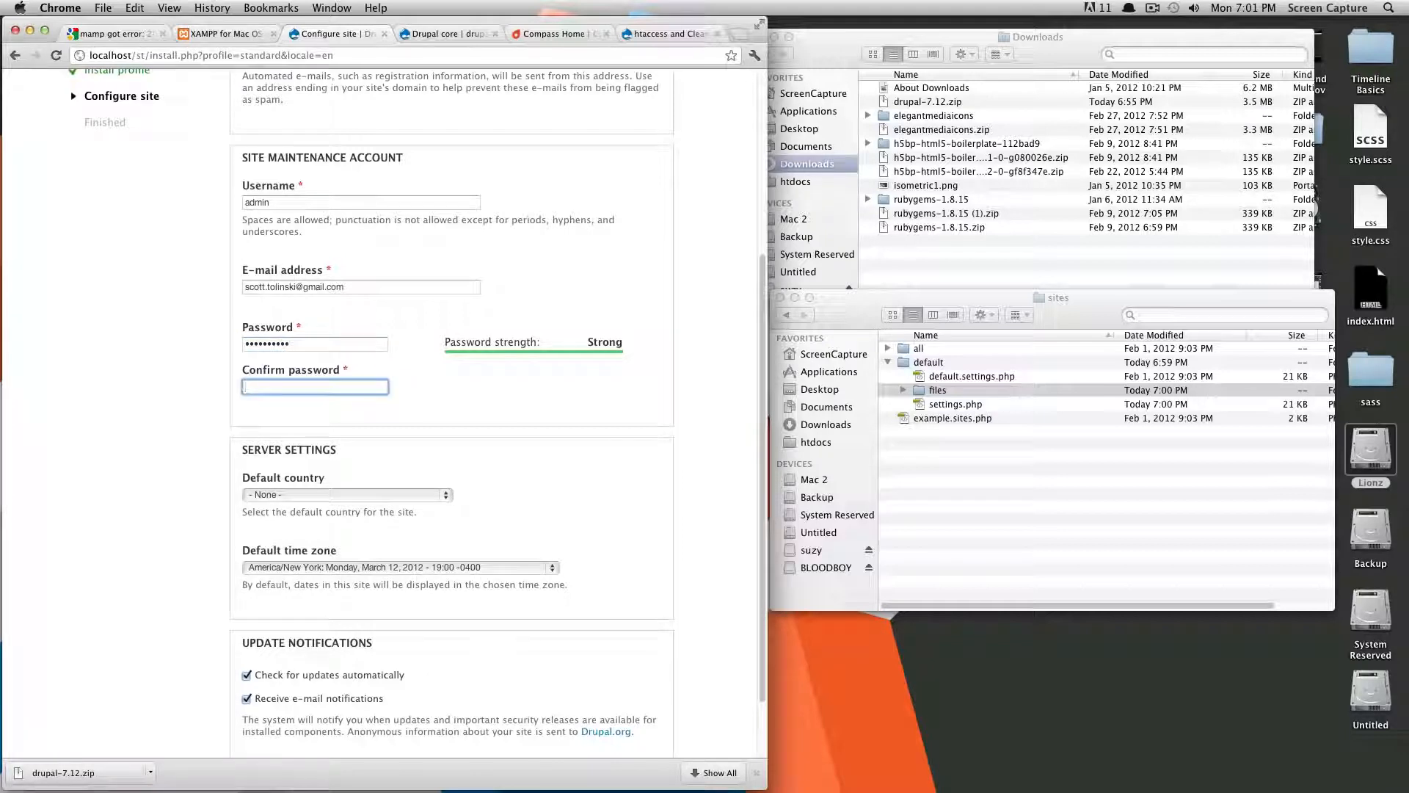
type("••")
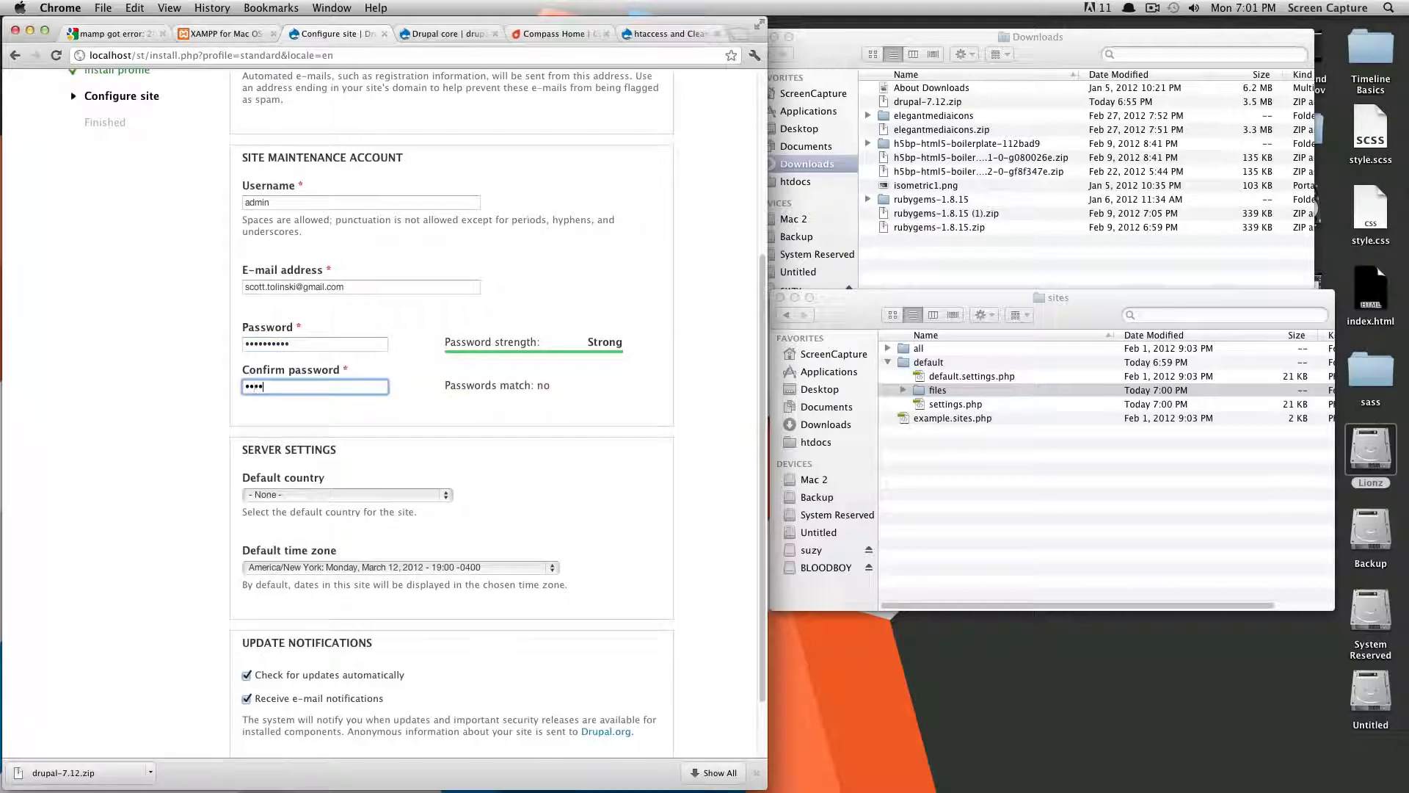
key("BackSpace")
type("•••")
key("Tab")
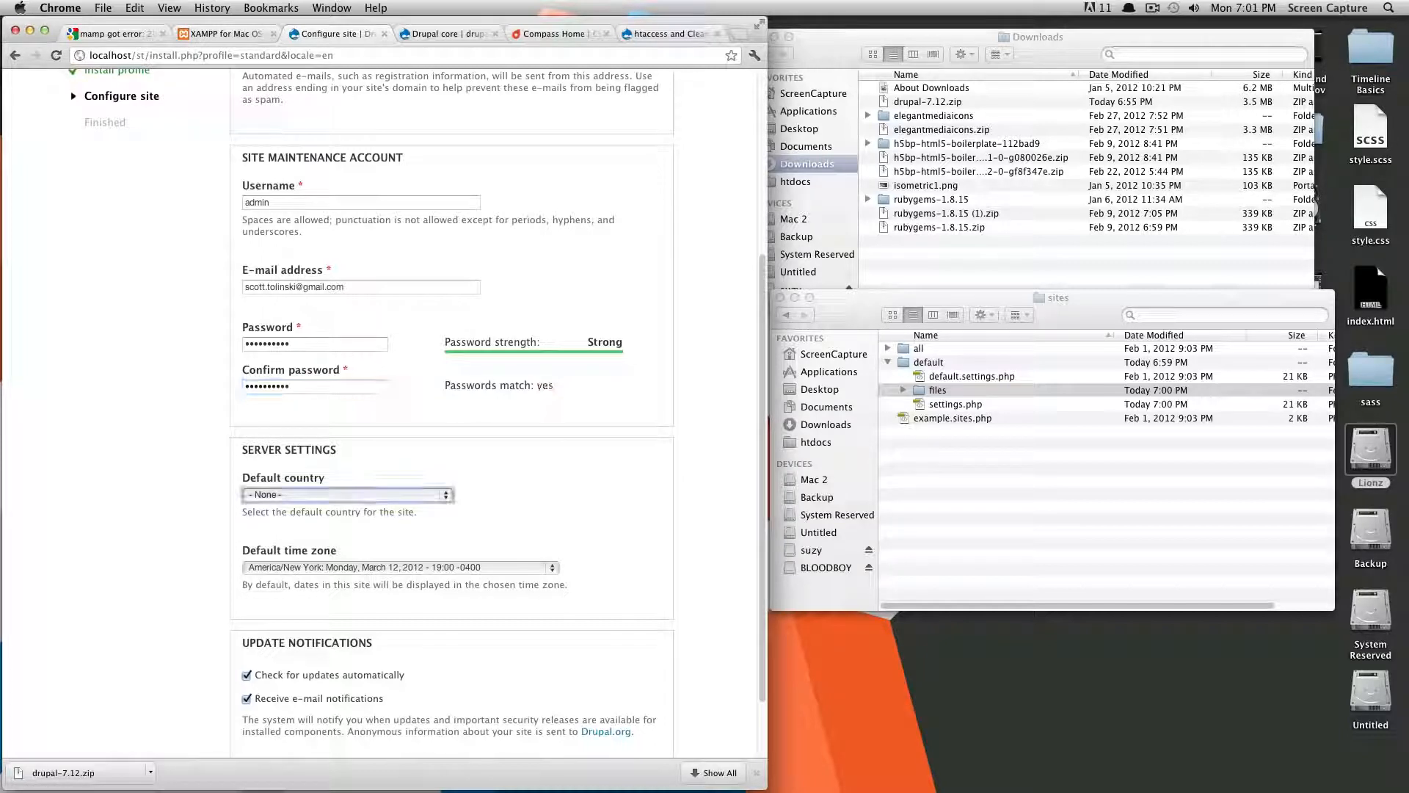
Step: Set the default country to United States and keep America/New York as the default time zone
scroll(367, 473, "down", 2)
left_click(345, 428)
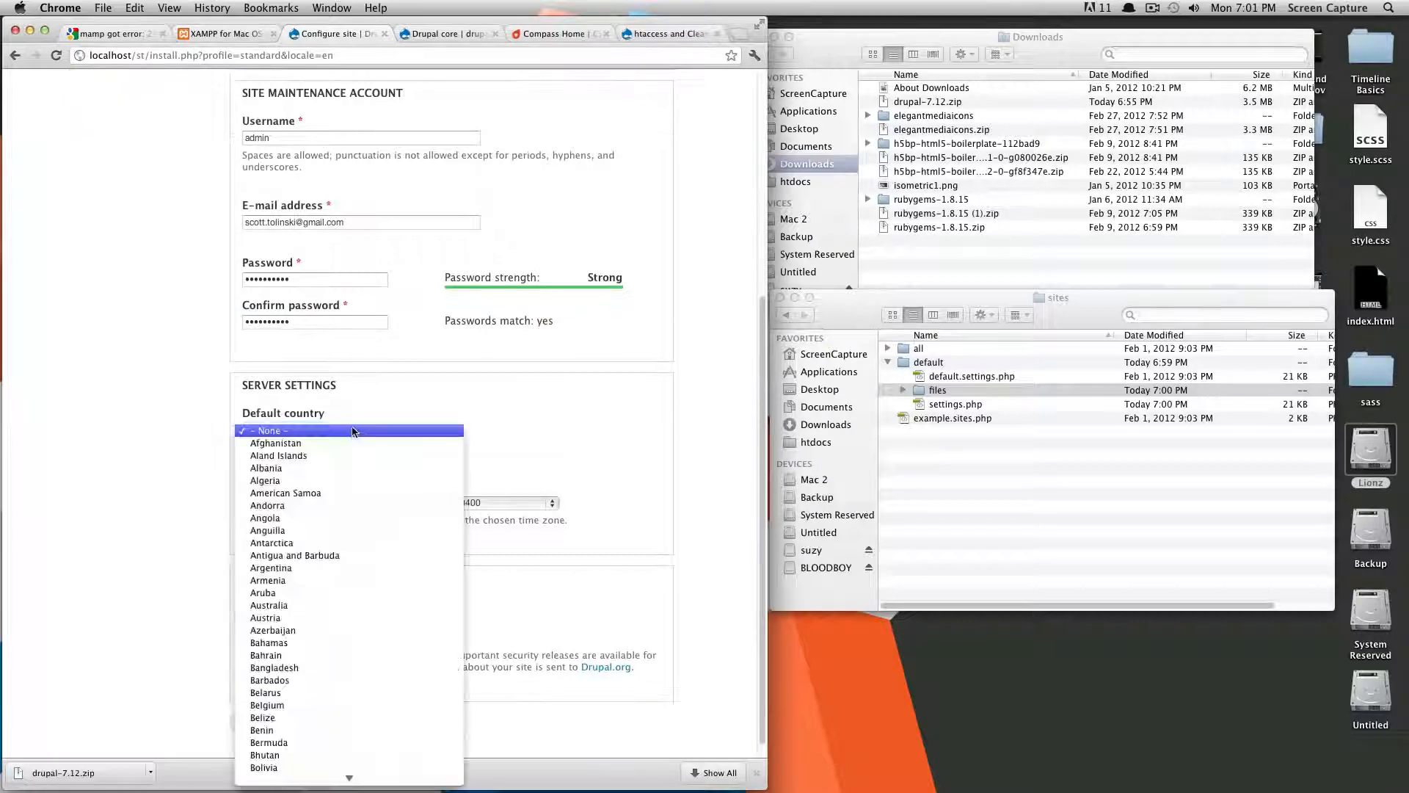
scroll(367, 451, "down", 15)
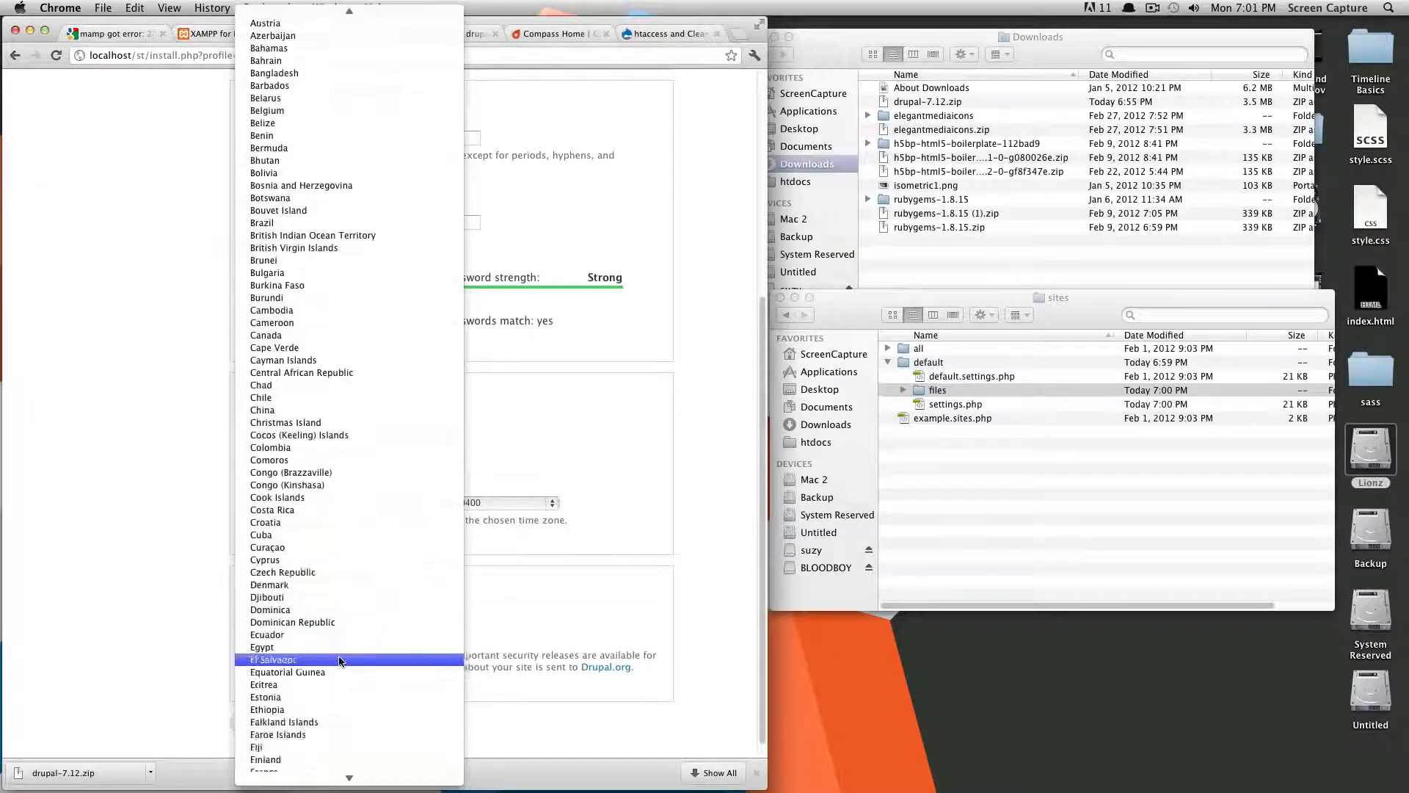
scroll(342, 644, "down", 20)
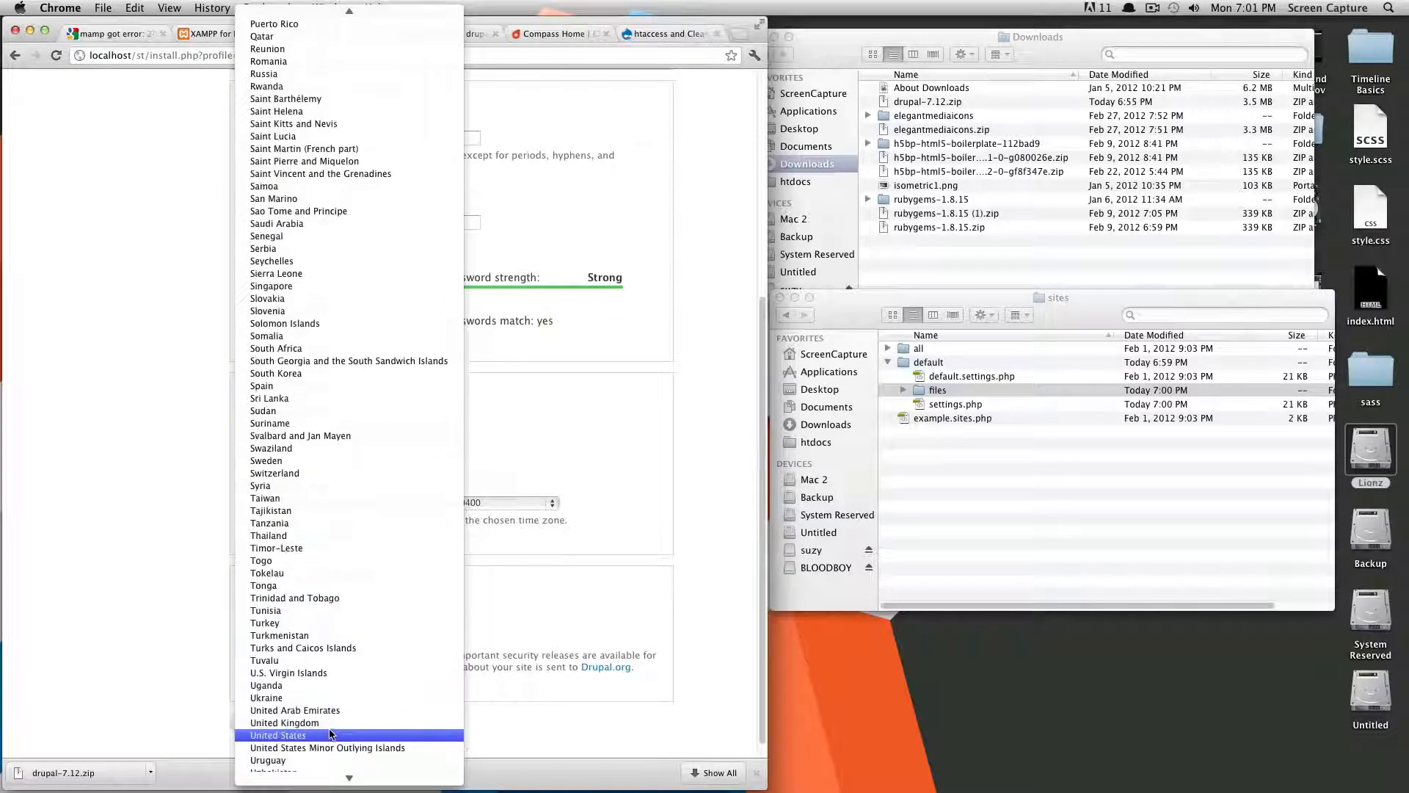
left_click(325, 736)
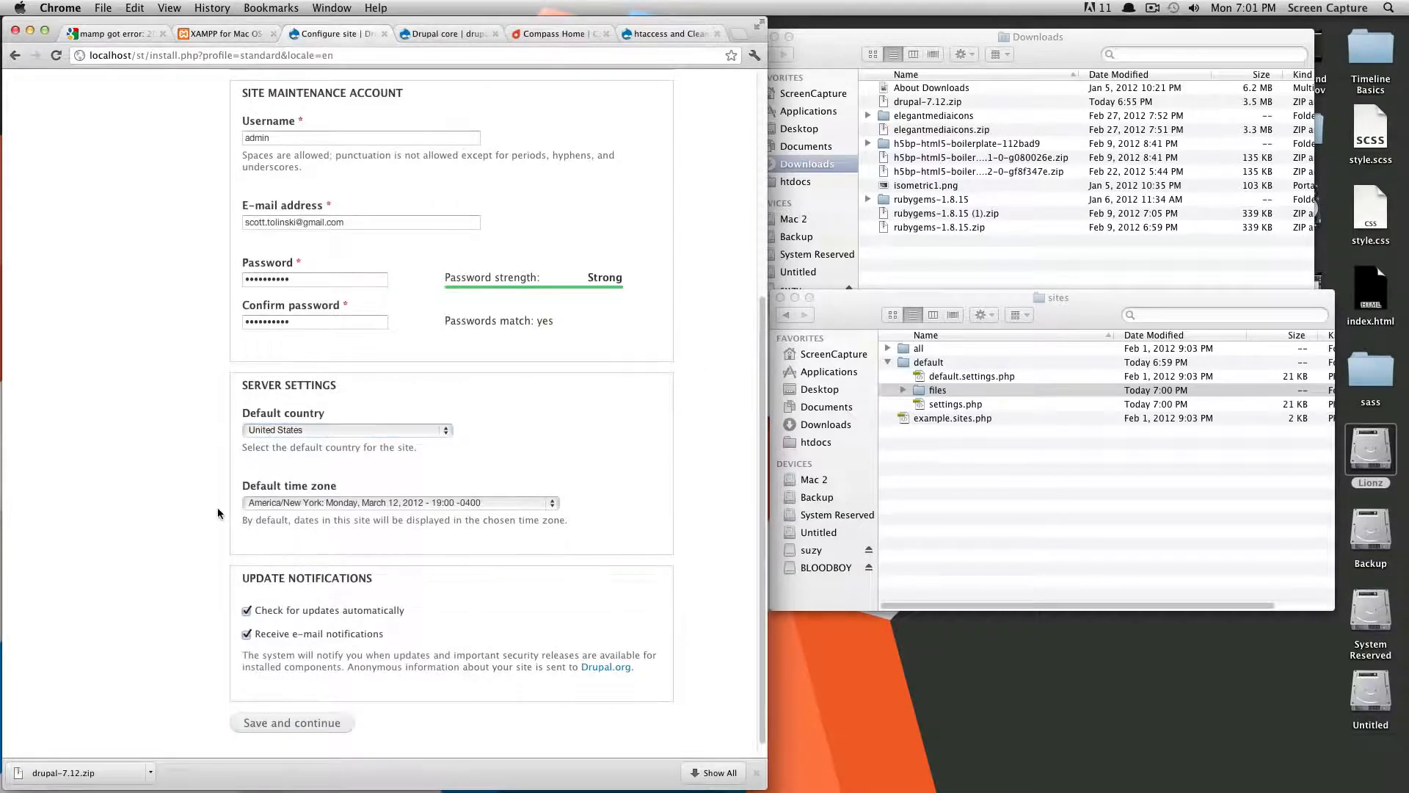
left_click(521, 503)
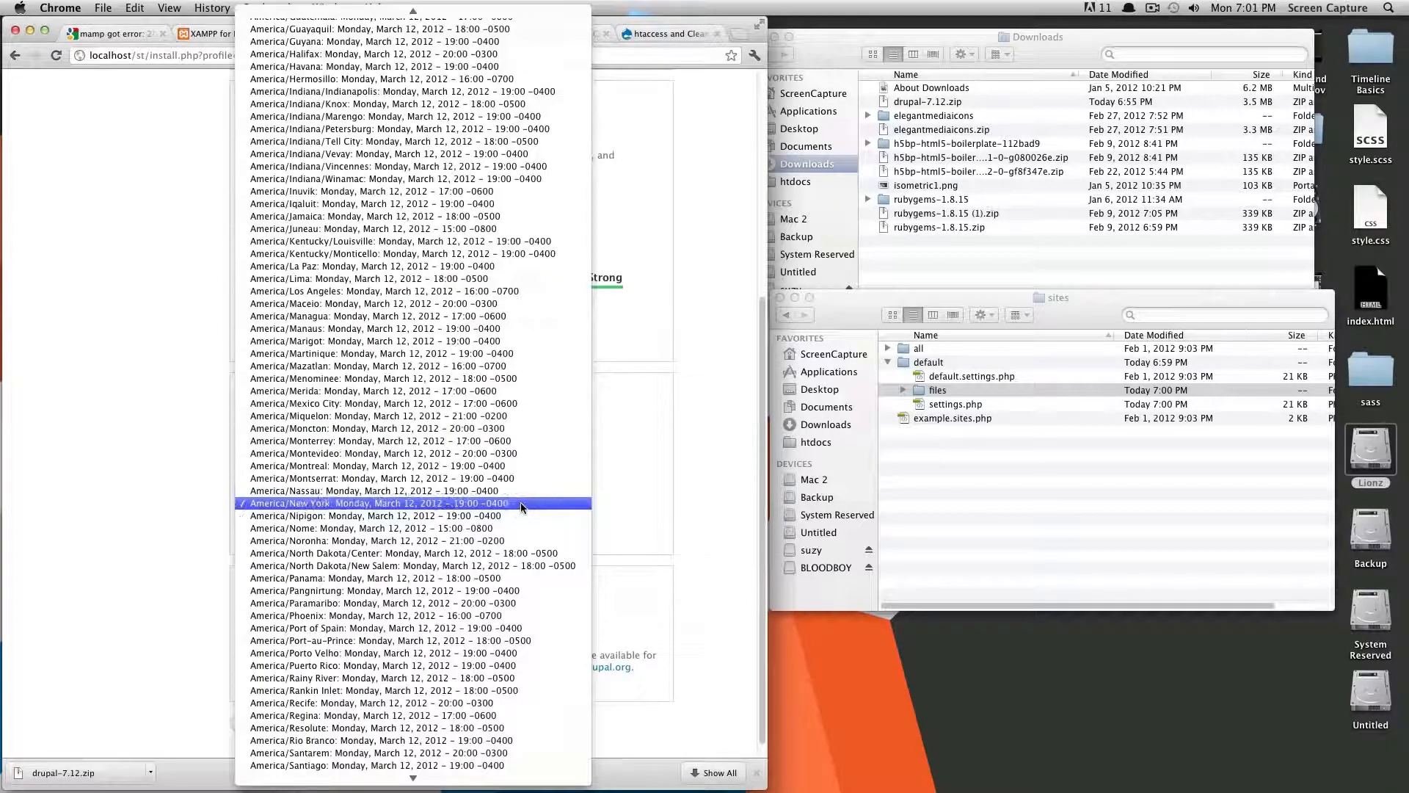
left_click(521, 503)
scroll(296, 596, "down", 1)
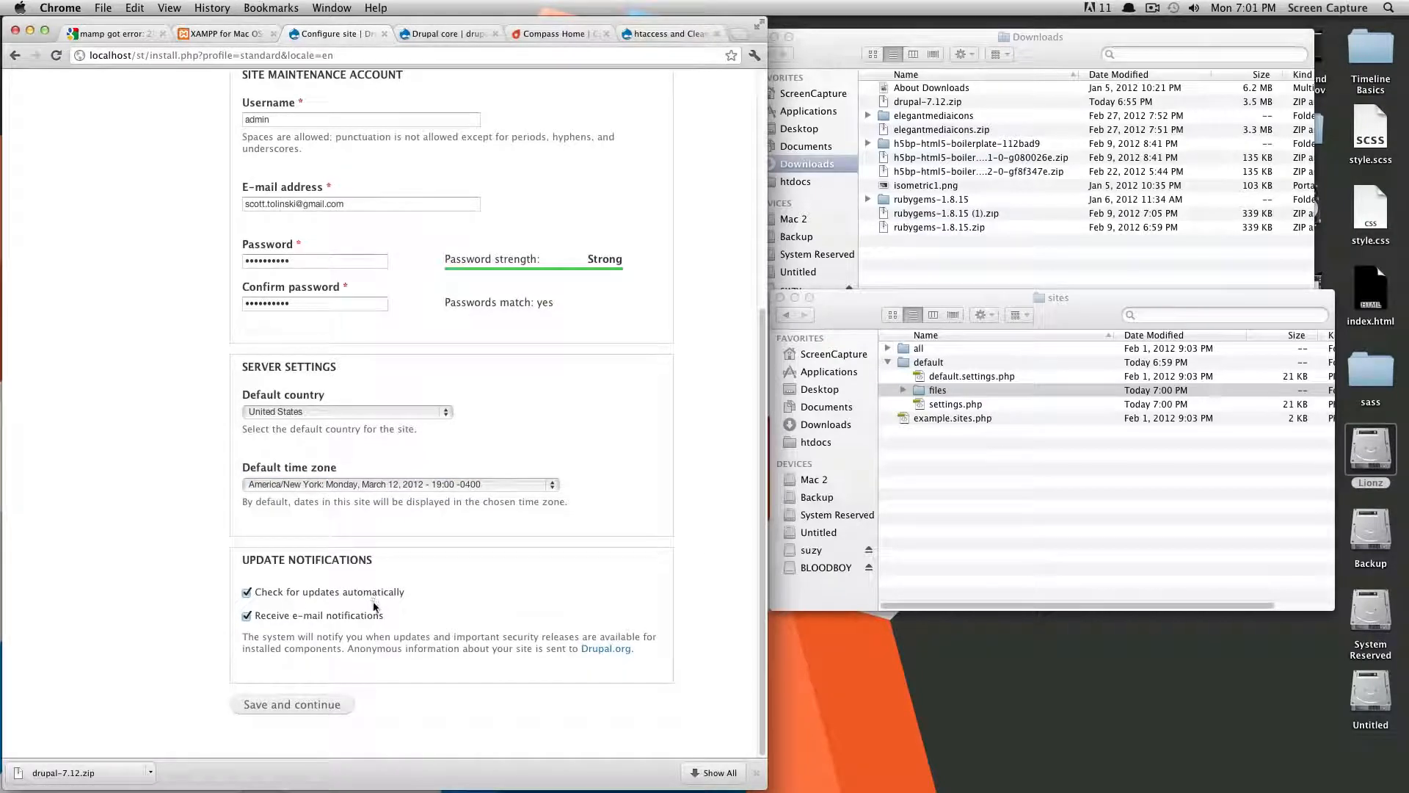
Step: Save the site configuration with both update notification options left enabled, and visit the new site
left_click(330, 706)
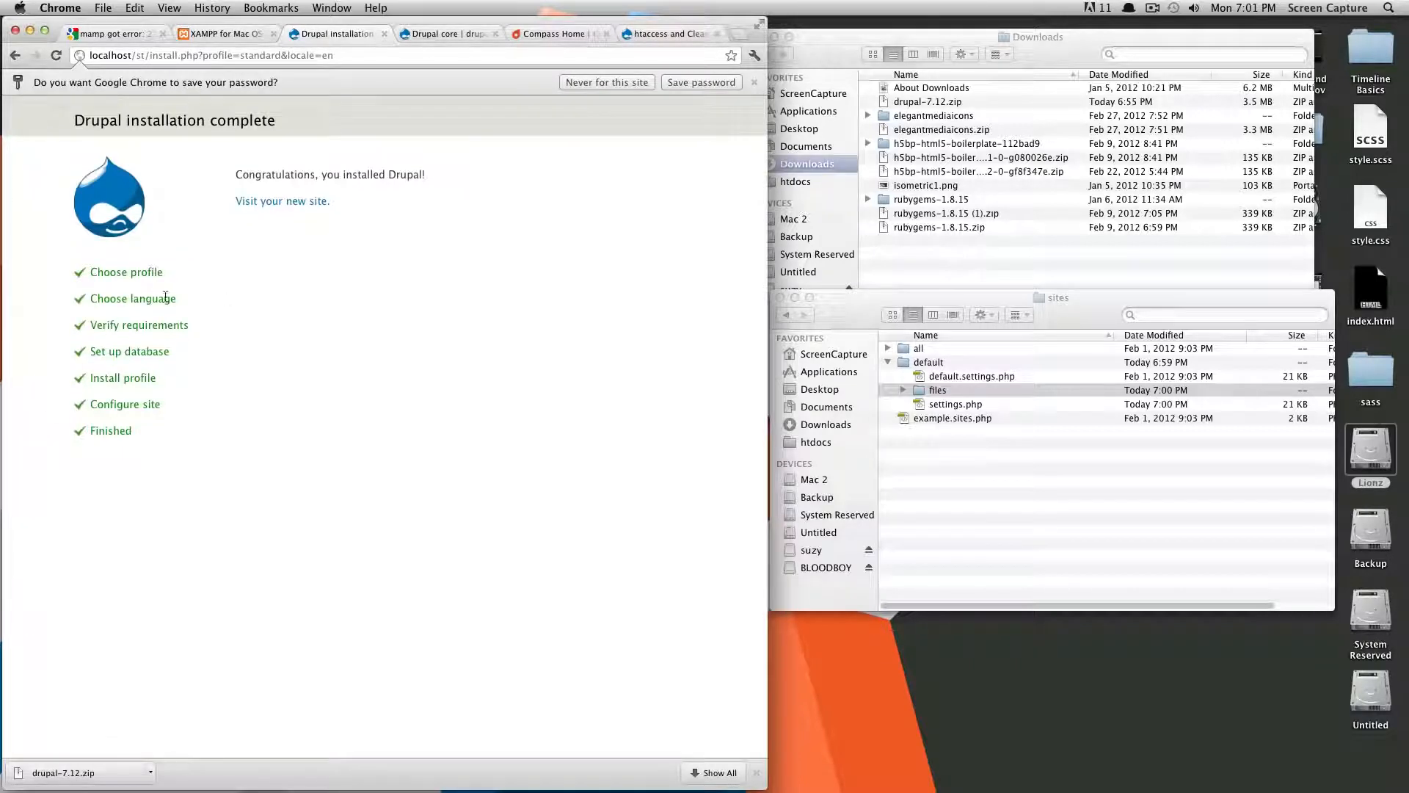
left_click_drag(315, 437, 179, 403)
left_click(333, 452)
left_click(311, 203)
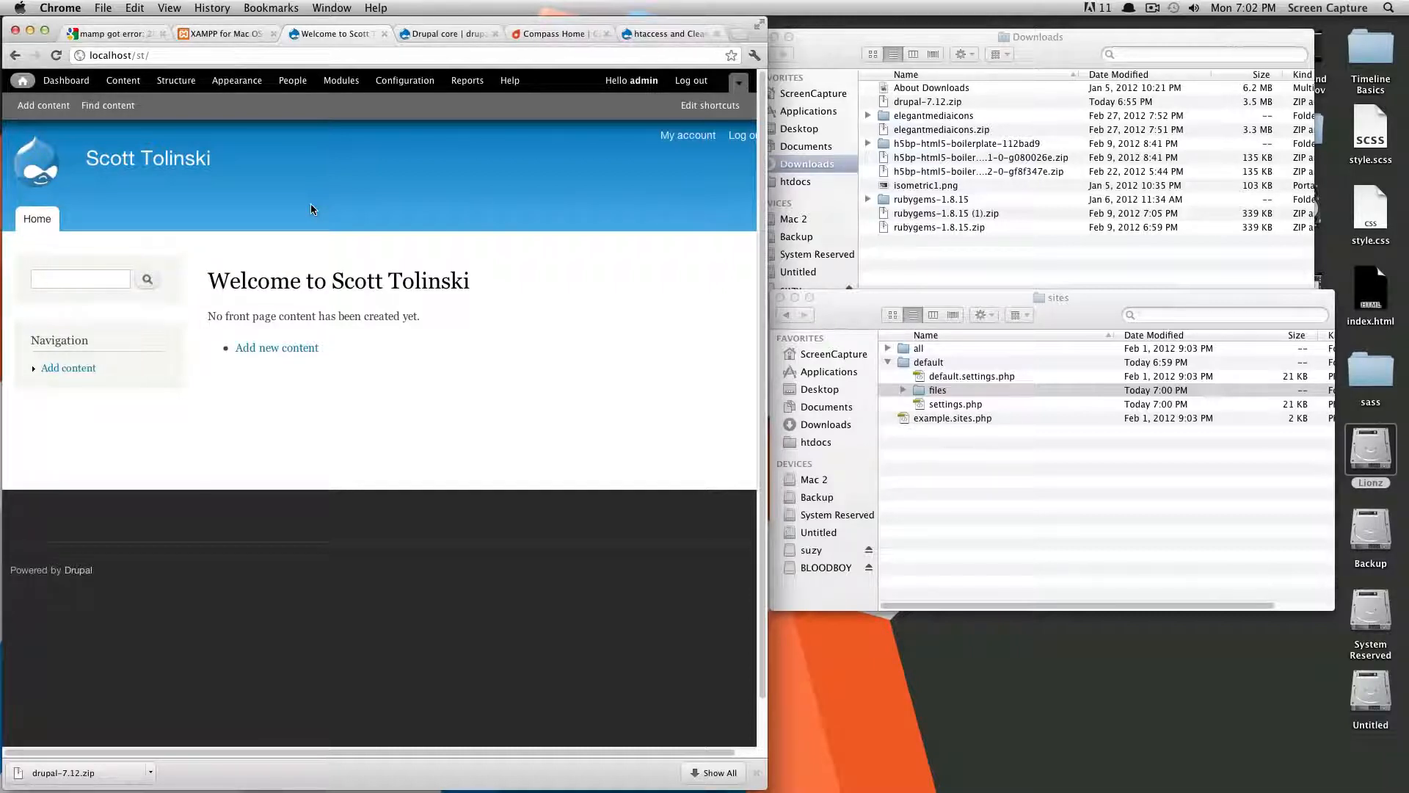
Step: Switch to Transmit, remove group and world write permission from settings.php (octal 644), apply it, close the file info, and return to Chrome
key("super+Tab")
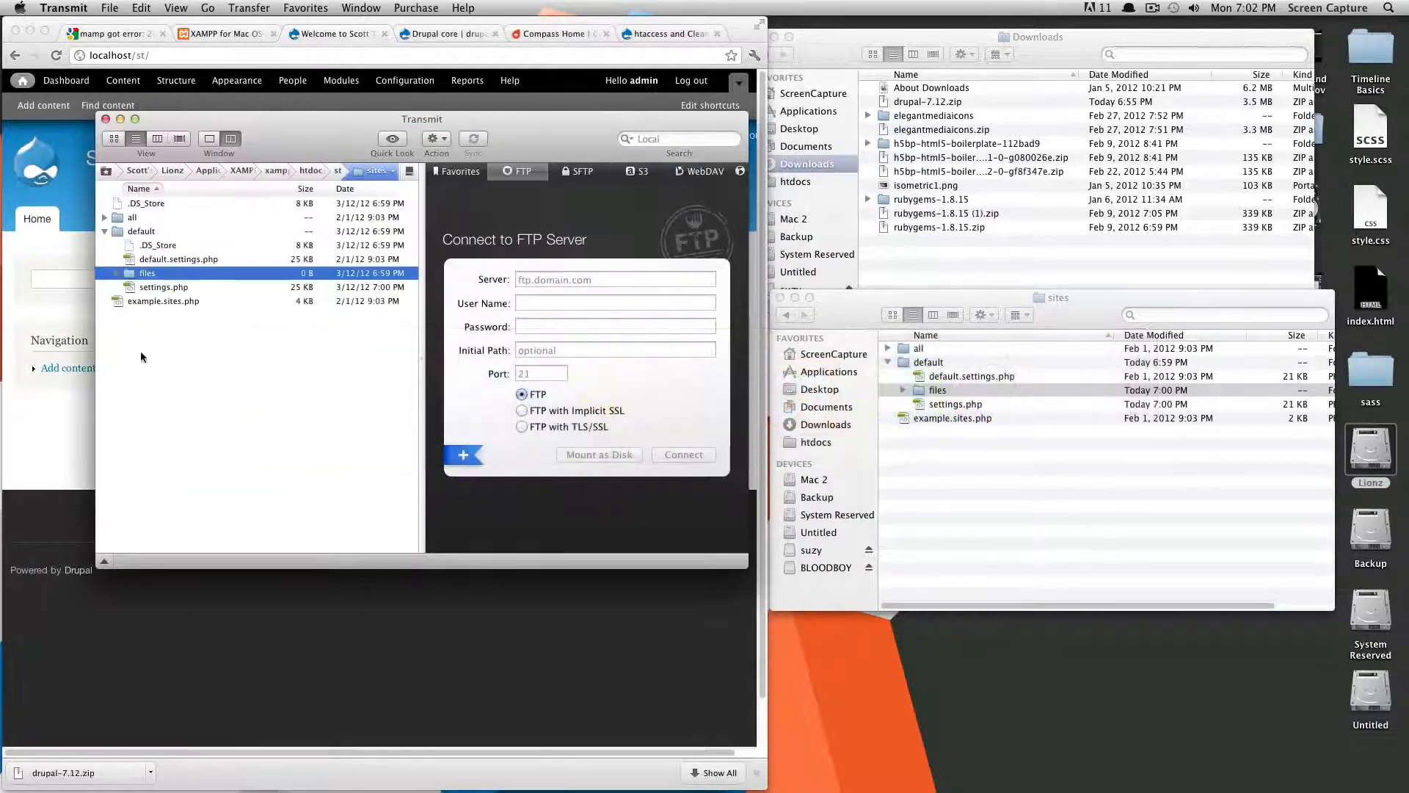
left_click(185, 288)
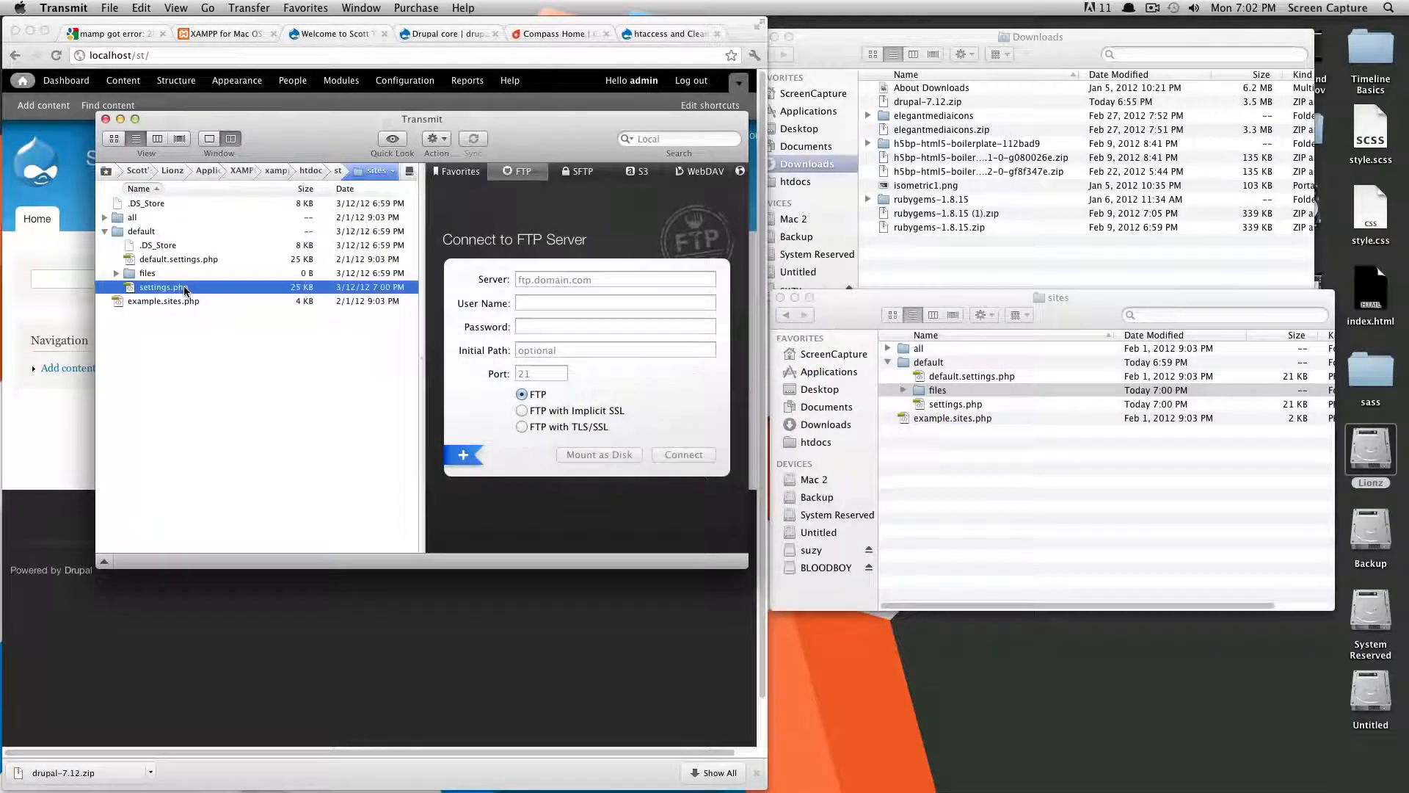
key("super+i")
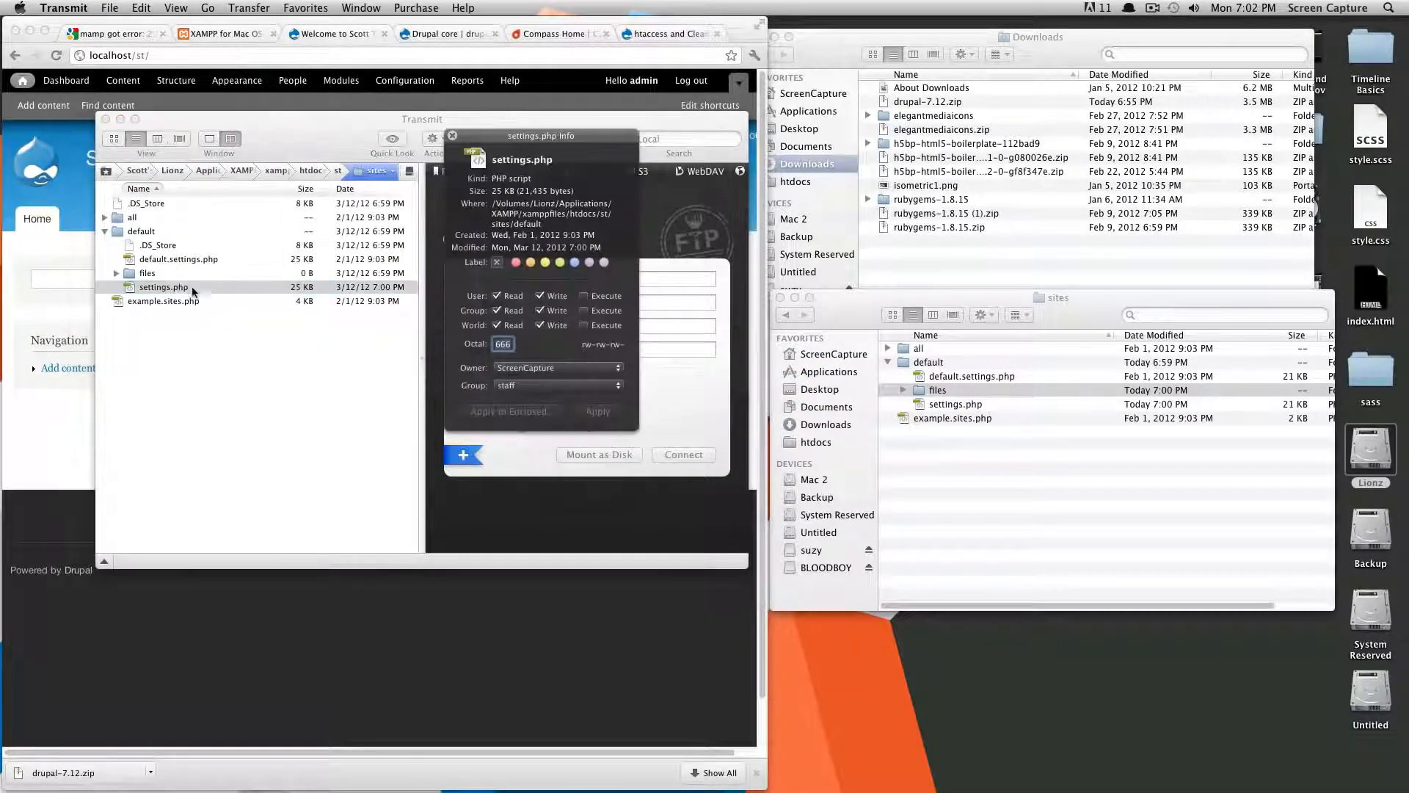
left_click(548, 327)
left_click(548, 327)
left_click(541, 311)
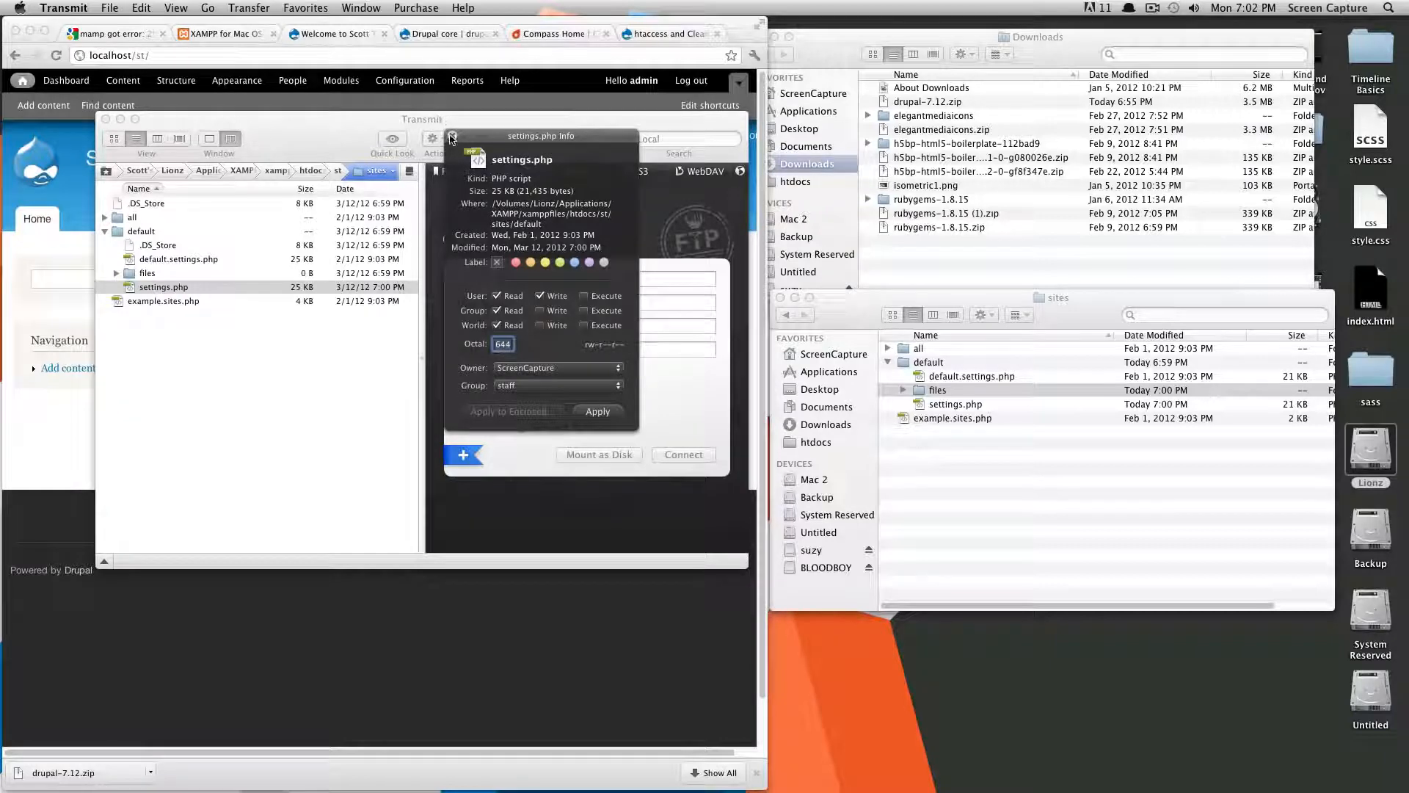
left_click(597, 411)
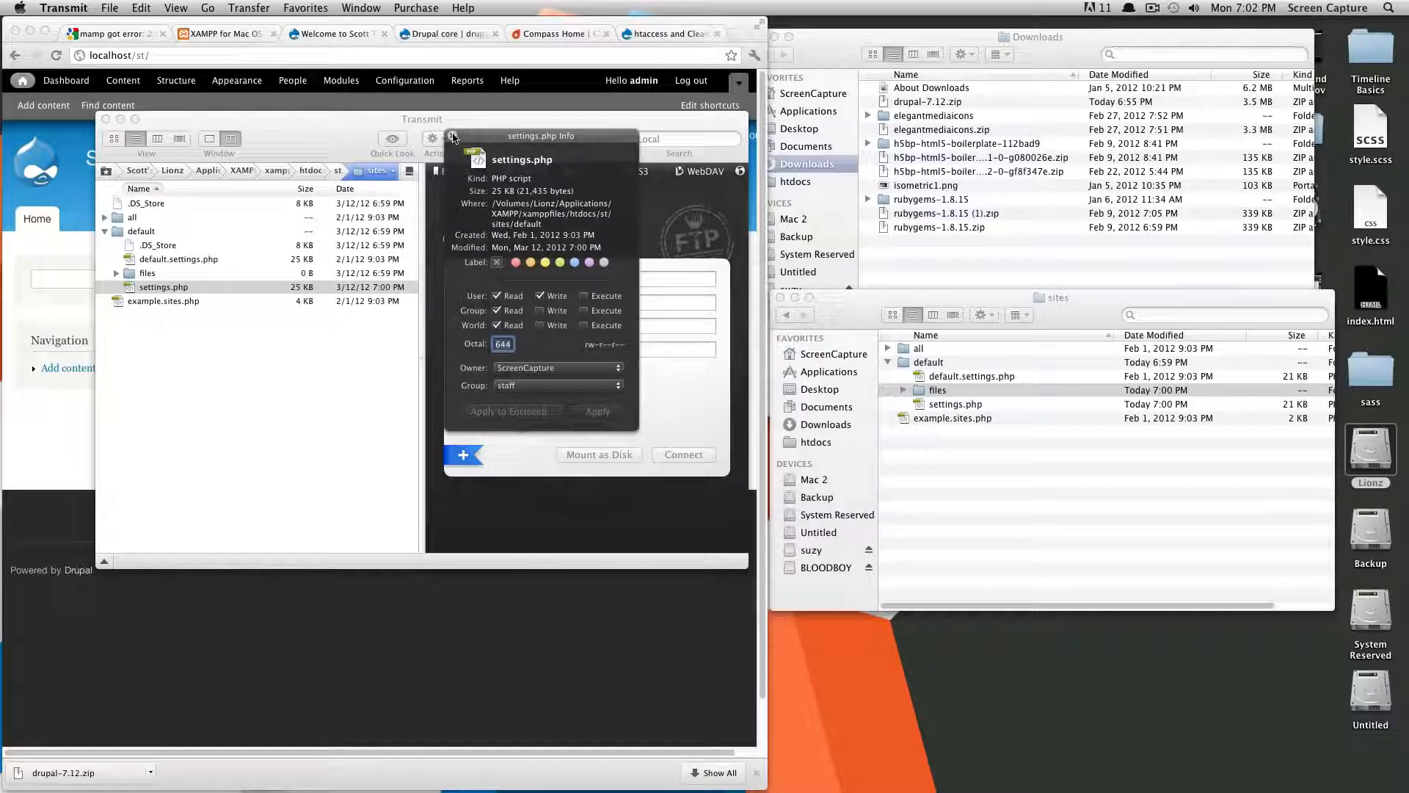
left_click(453, 134)
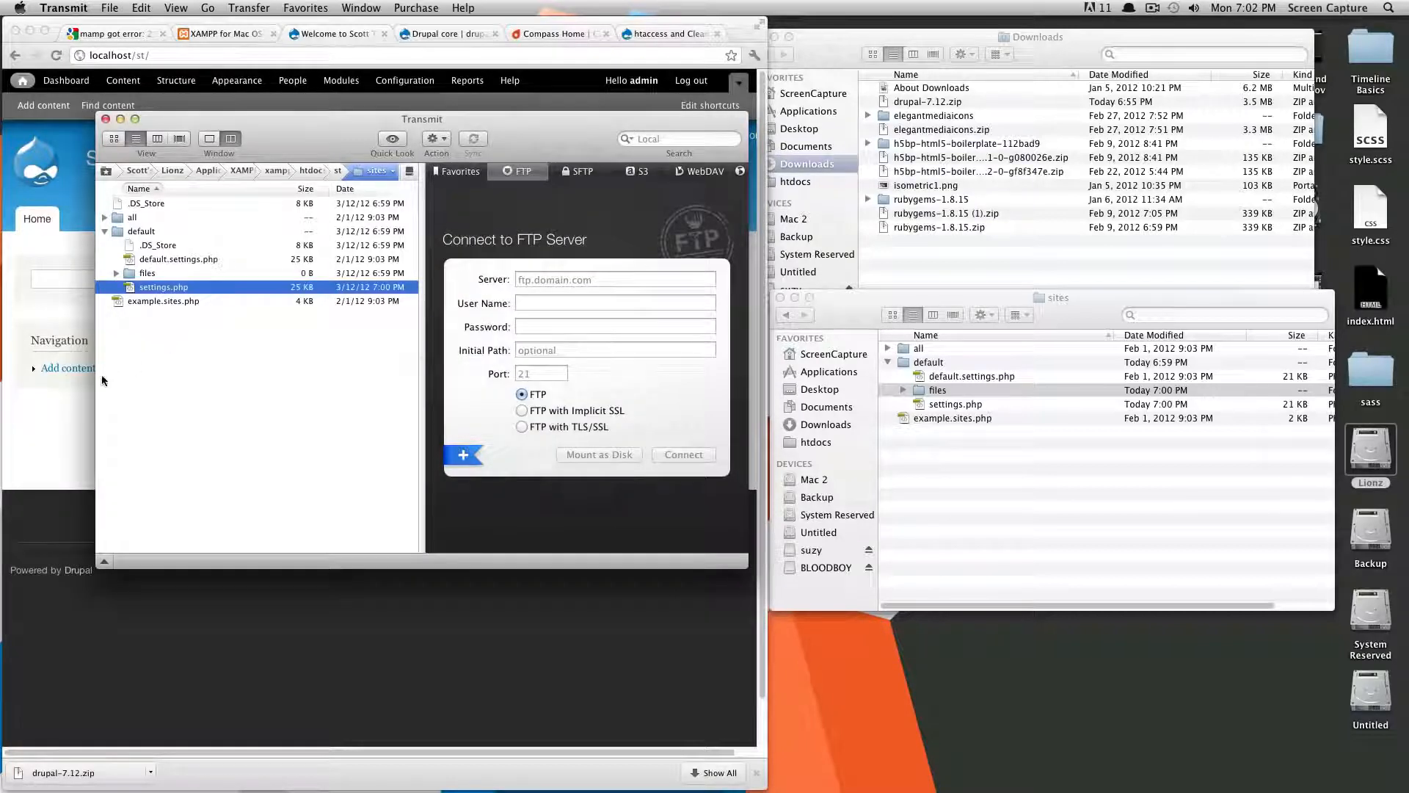
left_click(56, 399)
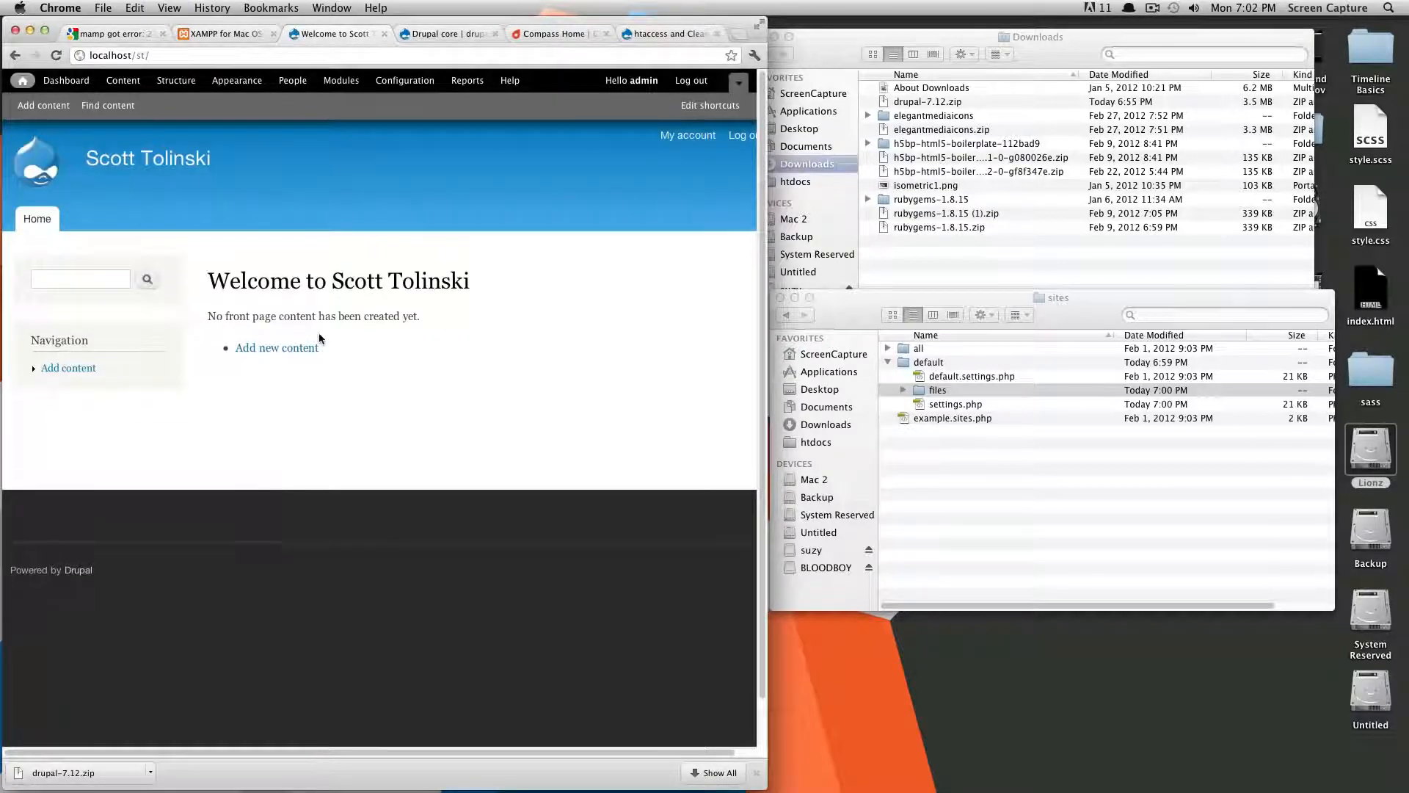